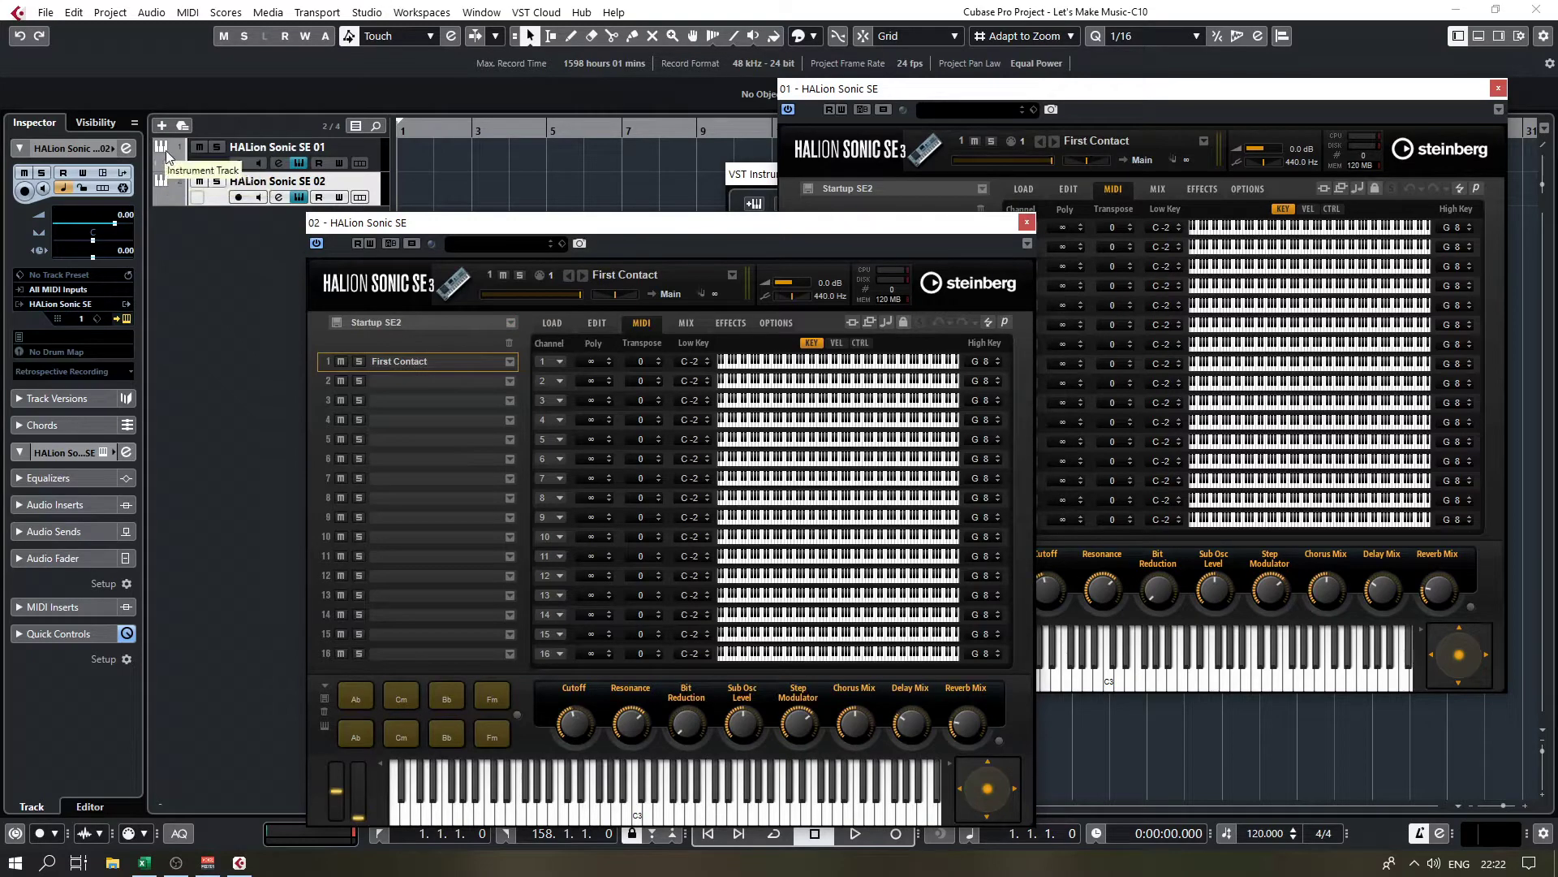
Step: Show the MixConsole below the project window and select the channels of the two HALion Sonic SE tracks in turn
drag(997, 232, 1197, 151)
click(1478, 36)
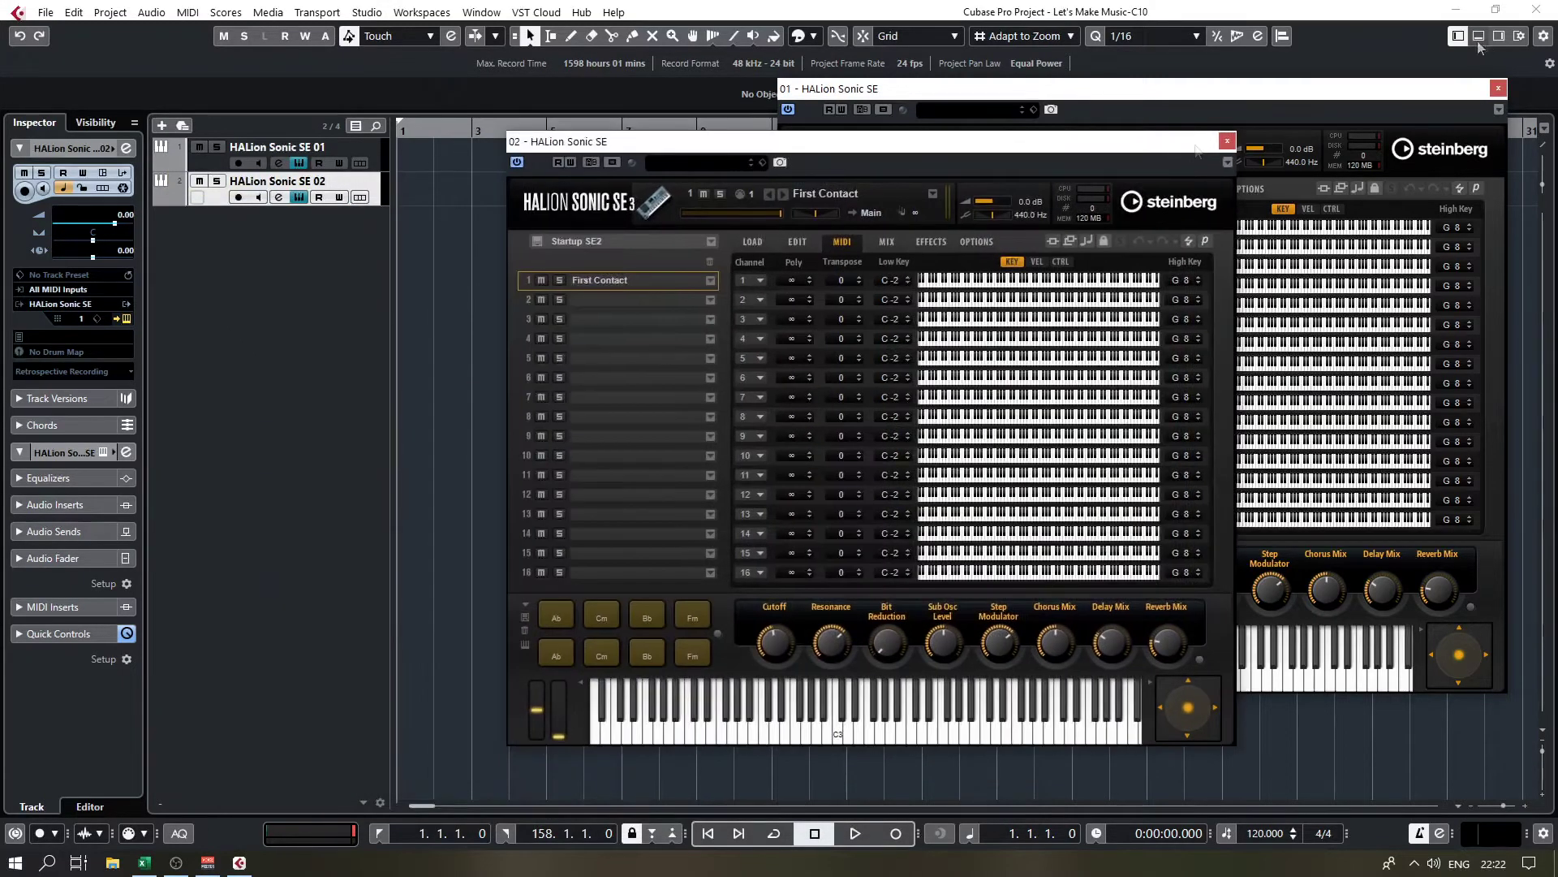
click(310, 761)
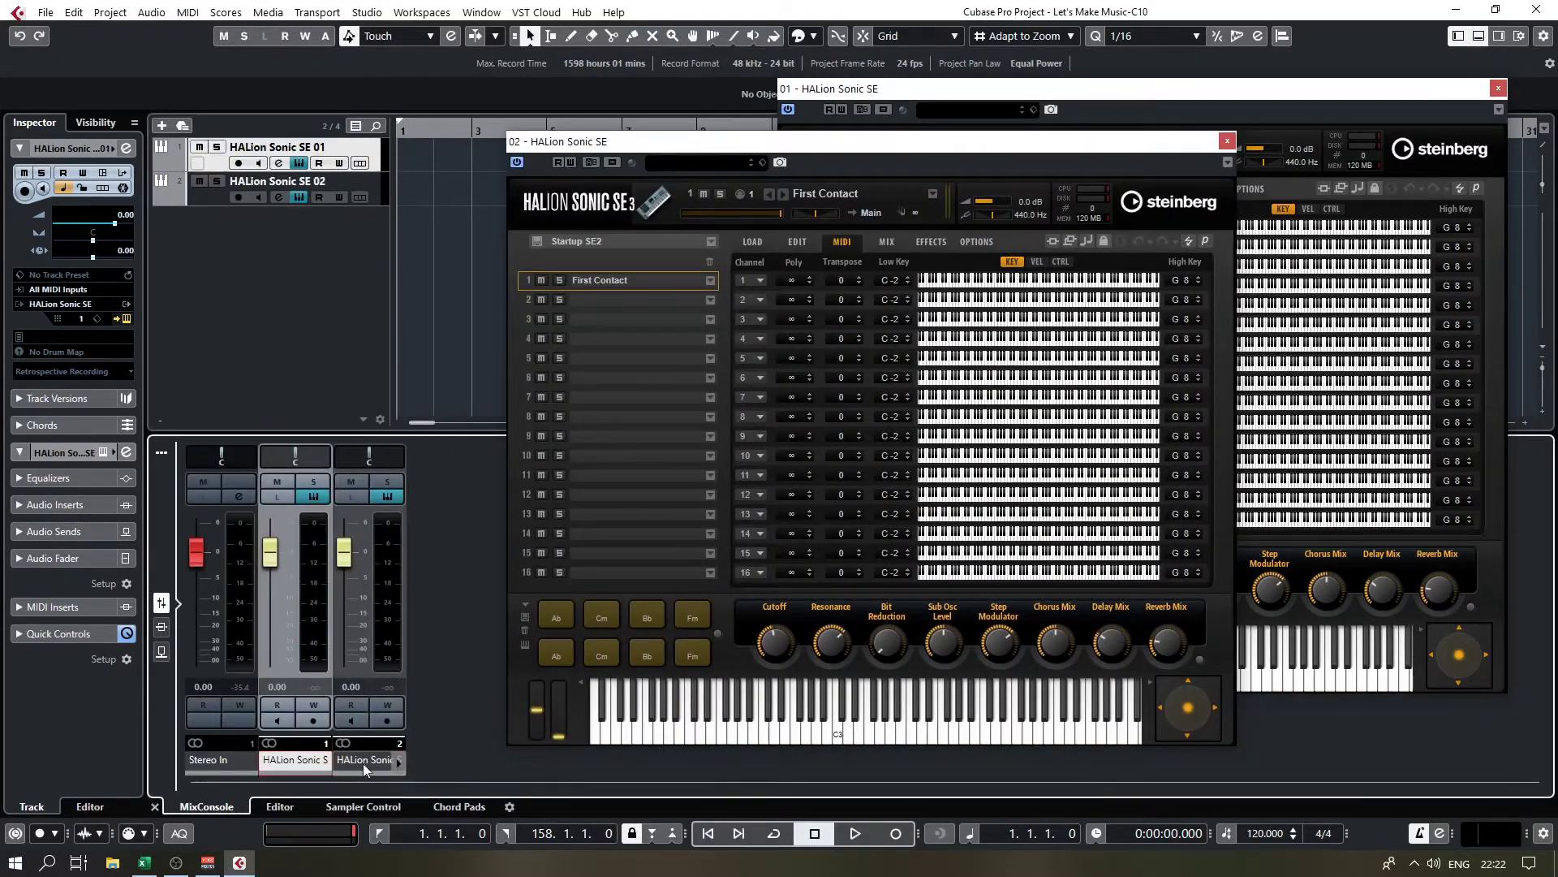
click(373, 763)
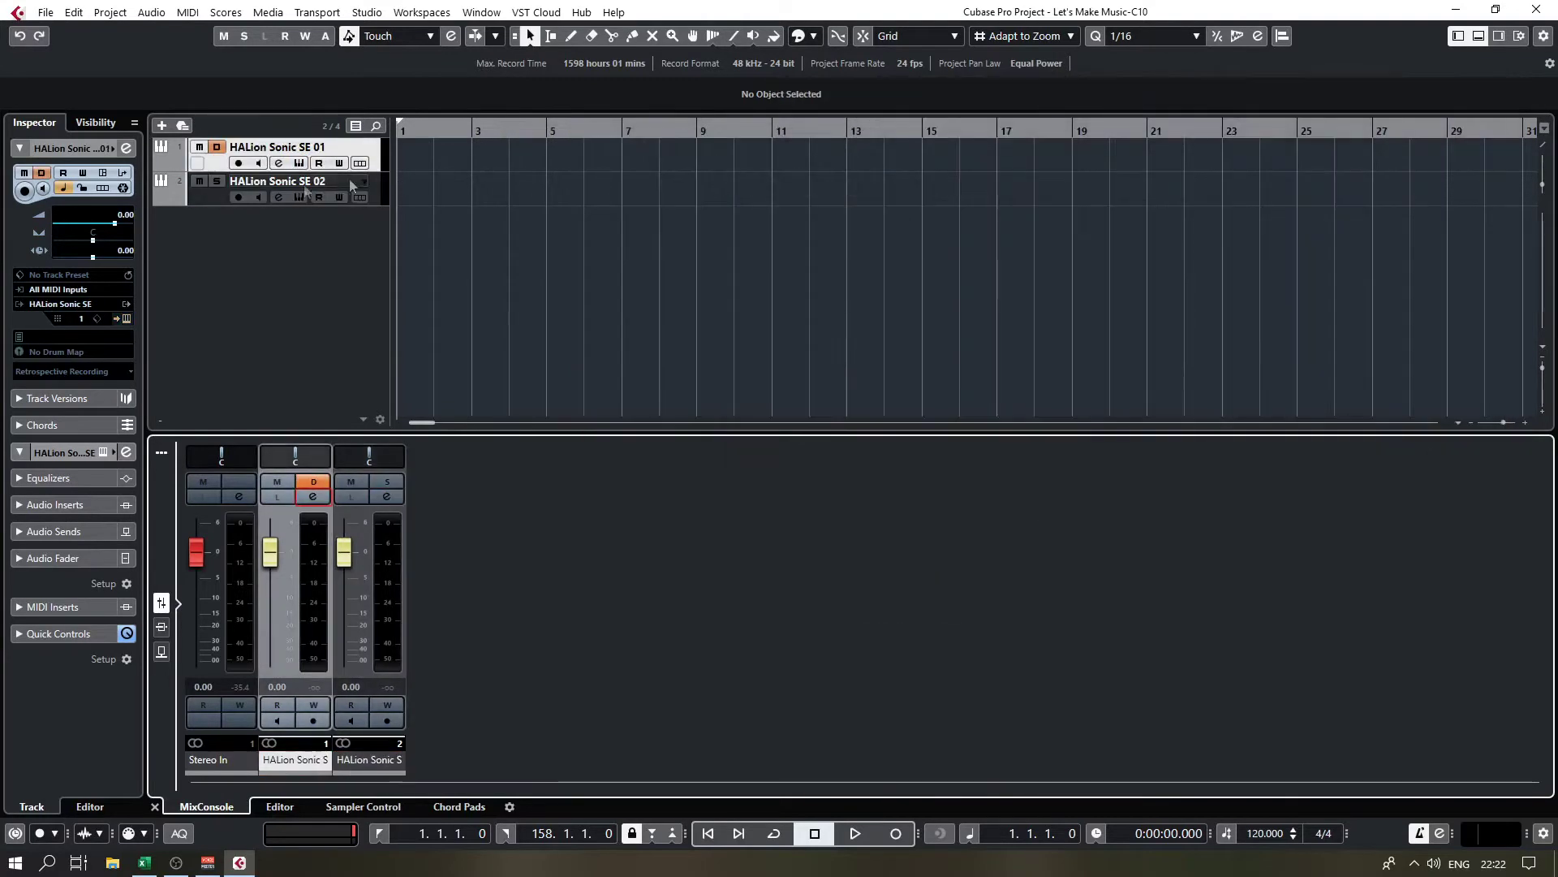
Step: Open the instrument windows of the HALion Sonic SE 01 and HALion Sonic SE 02 tracks
click(187, 169)
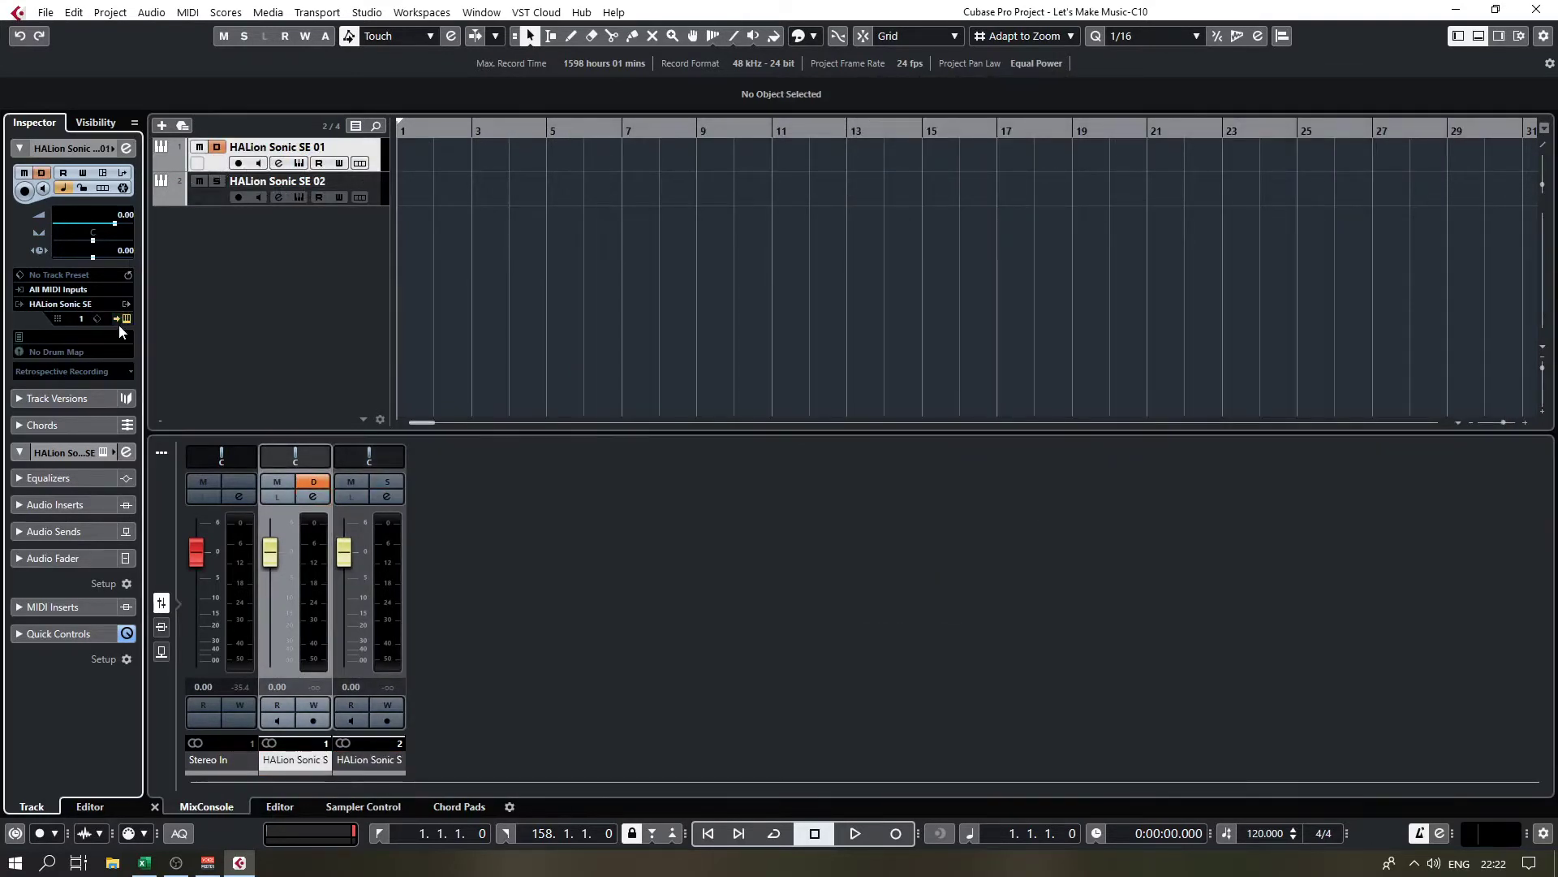
click(312, 496)
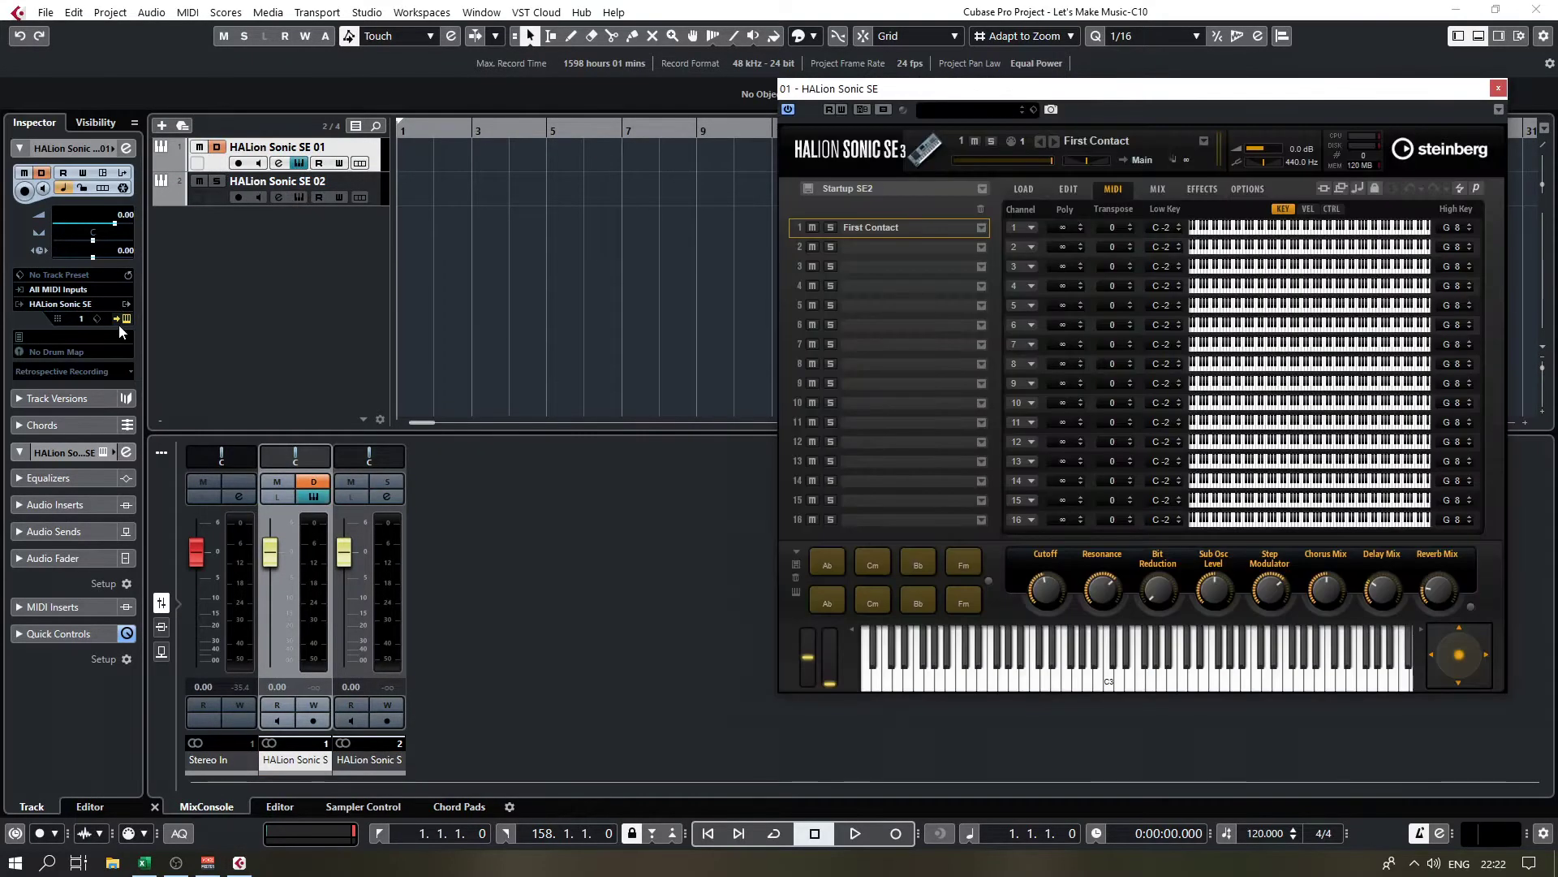
click(213, 195)
click(391, 497)
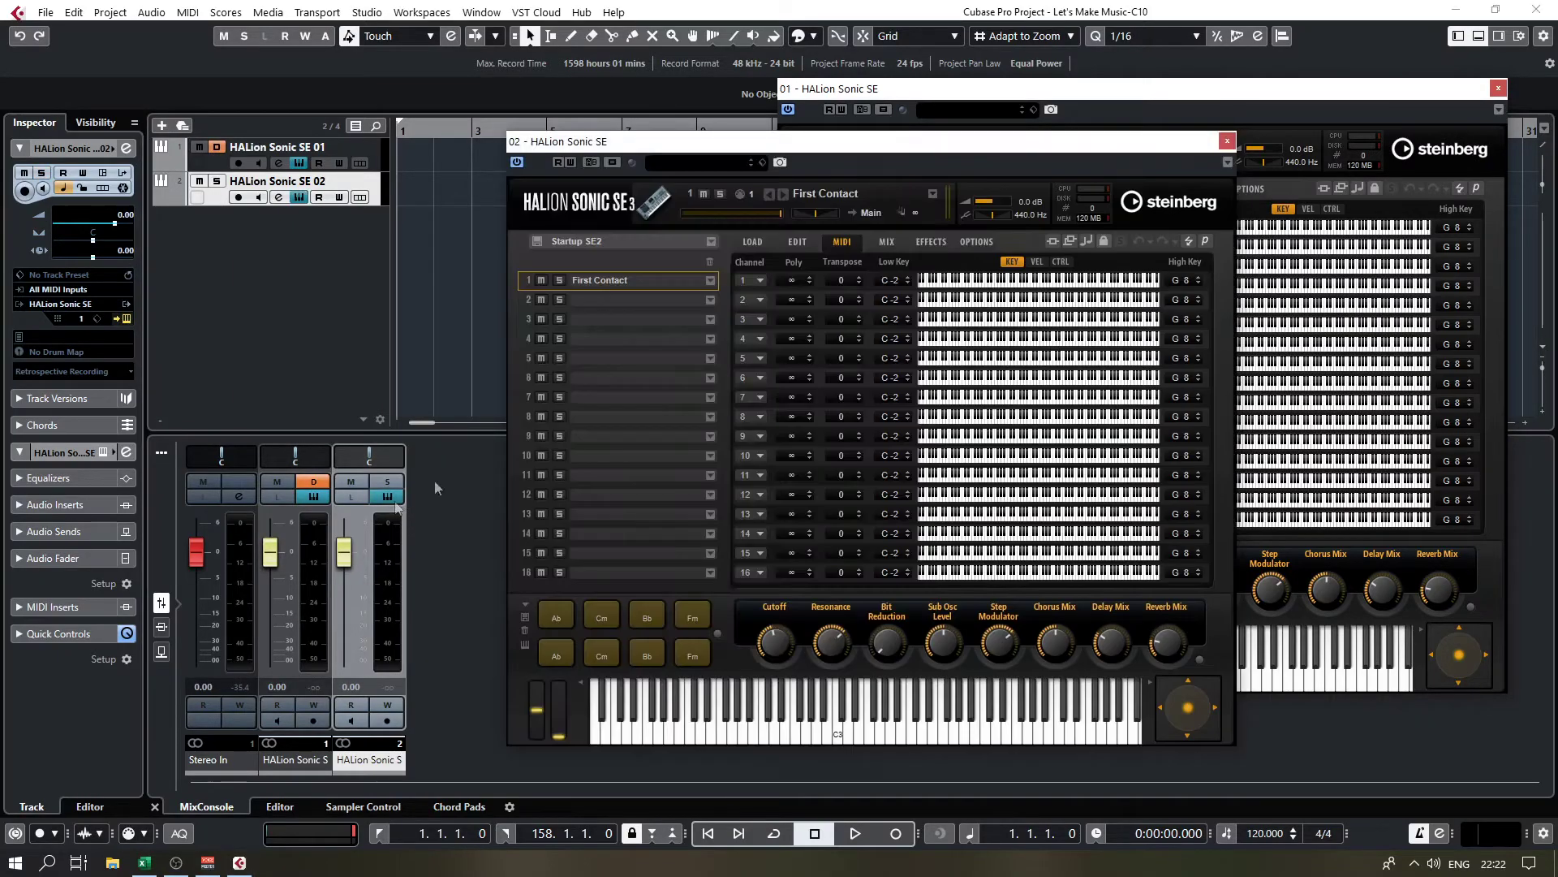
Step: Arrange the two HALion Sonic SE windows side by side and compare their program slots
drag(1169, 146, 842, 127)
mouse_move(731, 127)
mouse_down()
mouse_move(758, 125)
mouse_move(725, 130)
mouse_up()
drag(1038, 91, 1046, 100)
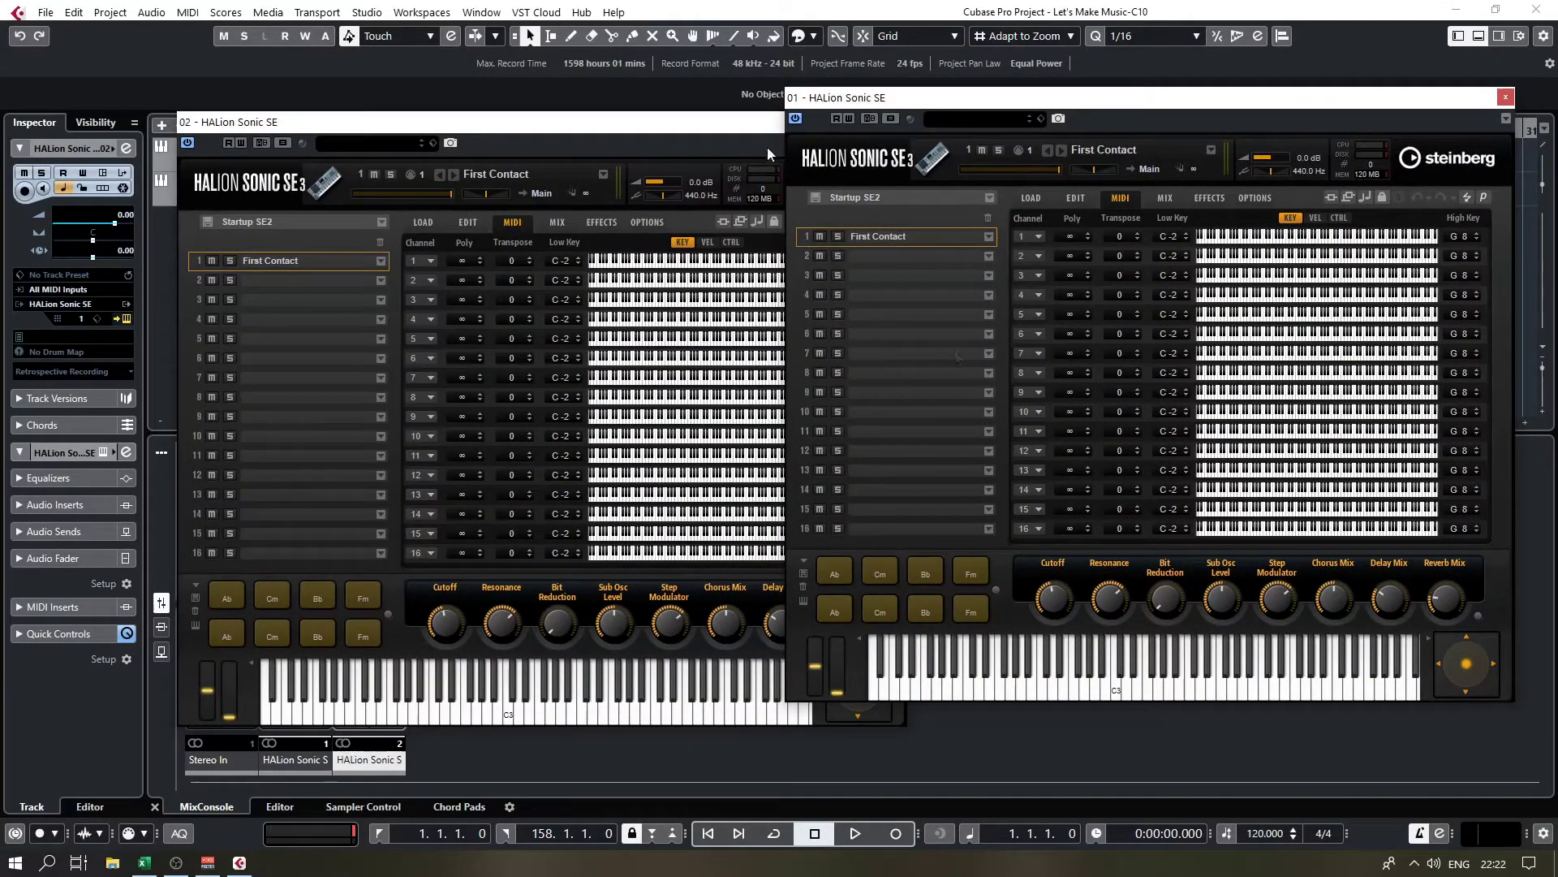
drag(757, 126, 698, 117)
click(981, 96)
drag(984, 101, 1060, 95)
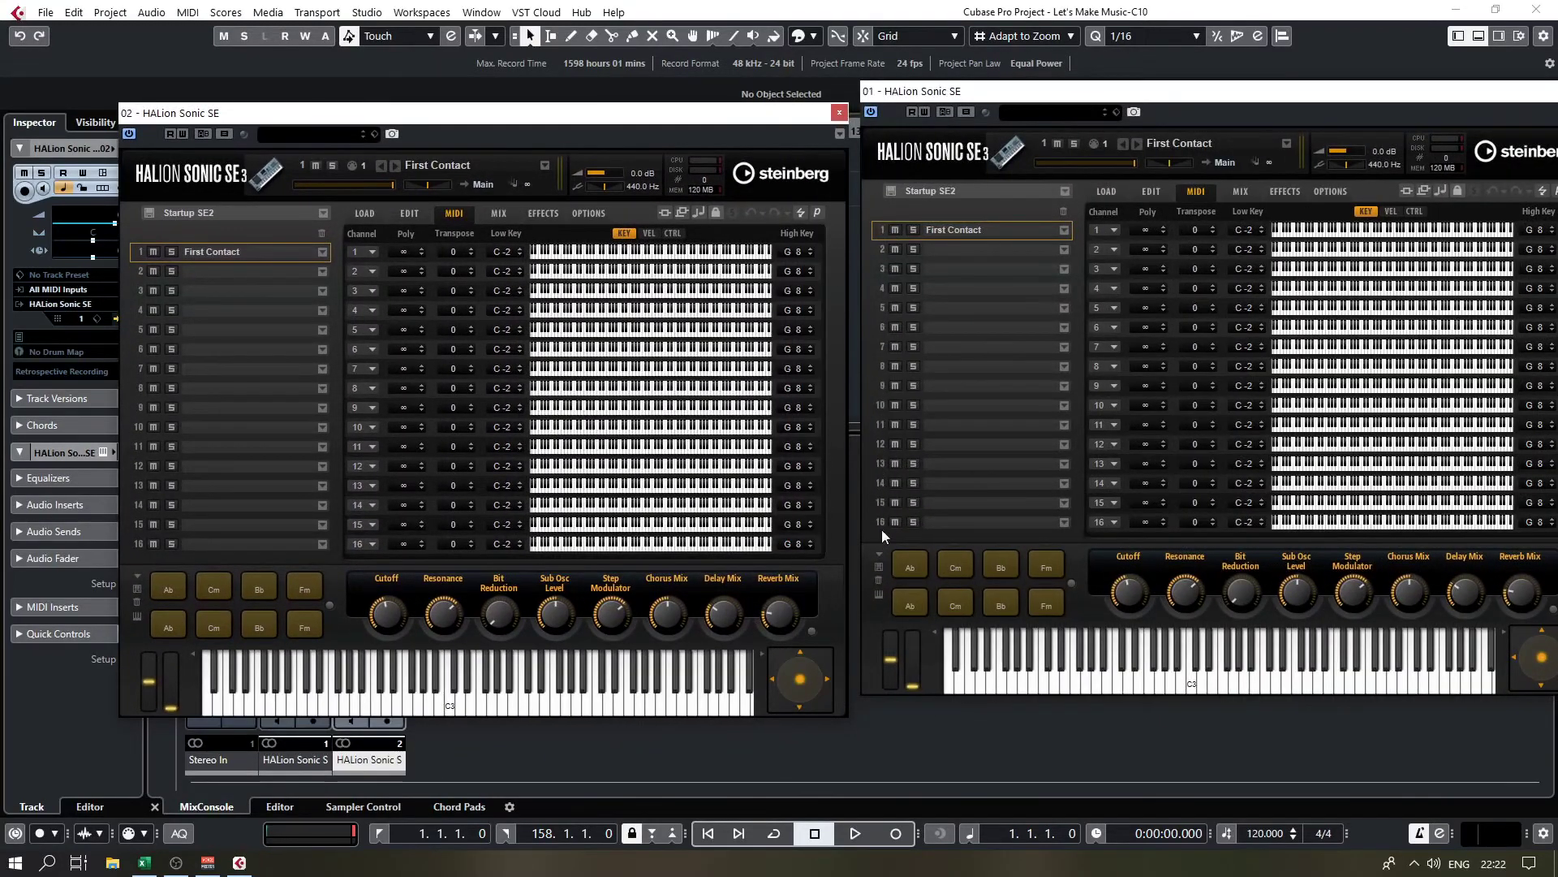
drag(451, 119, 726, 93)
right_click(216, 251)
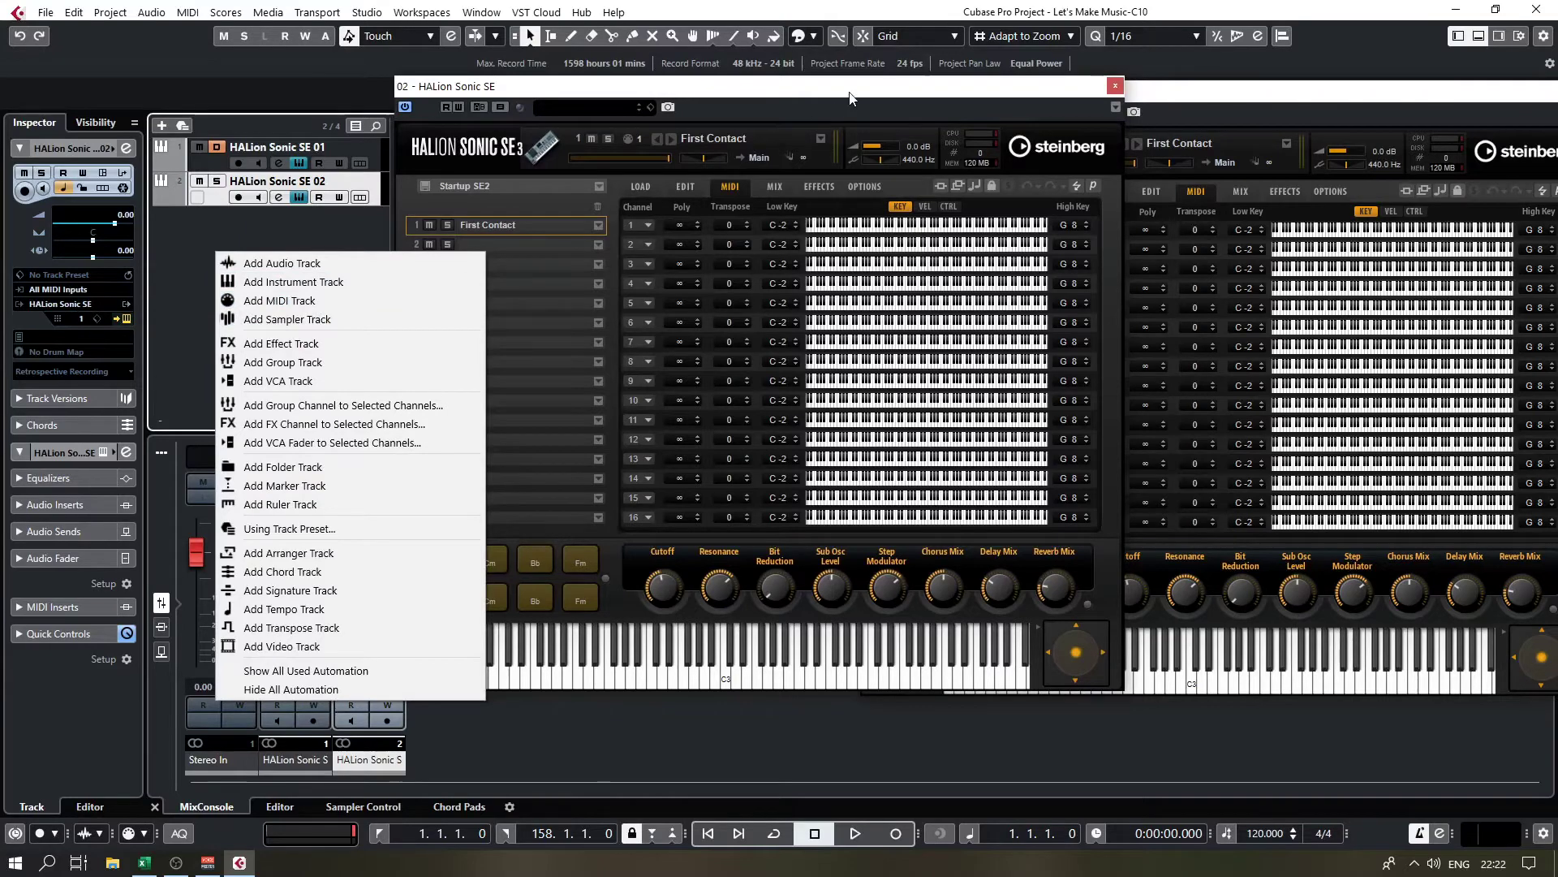
drag(850, 92, 656, 101)
drag(984, 89, 996, 88)
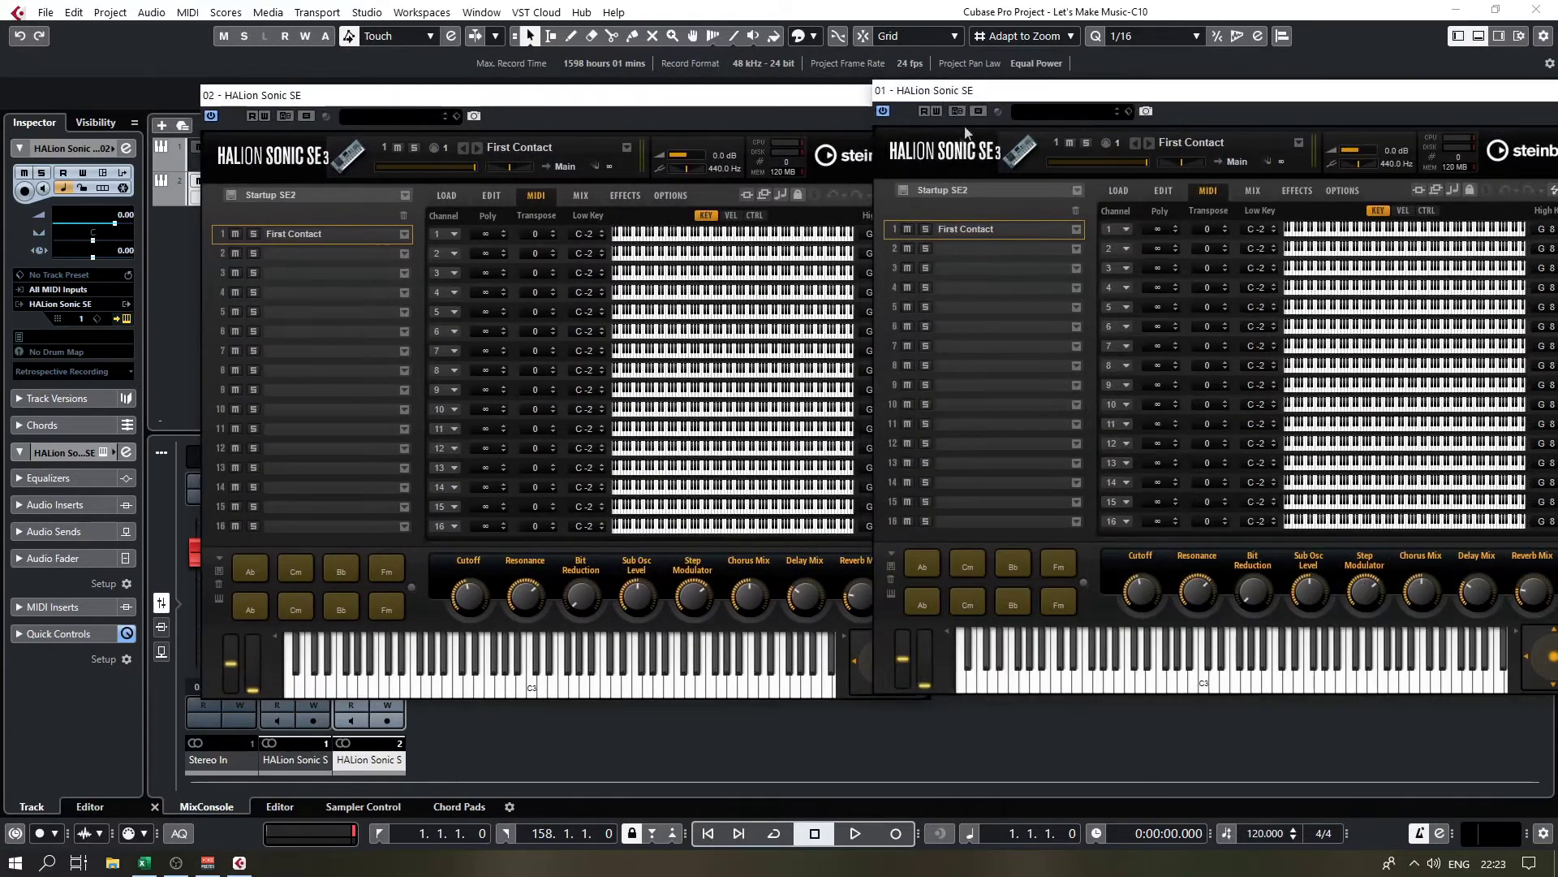
click(840, 98)
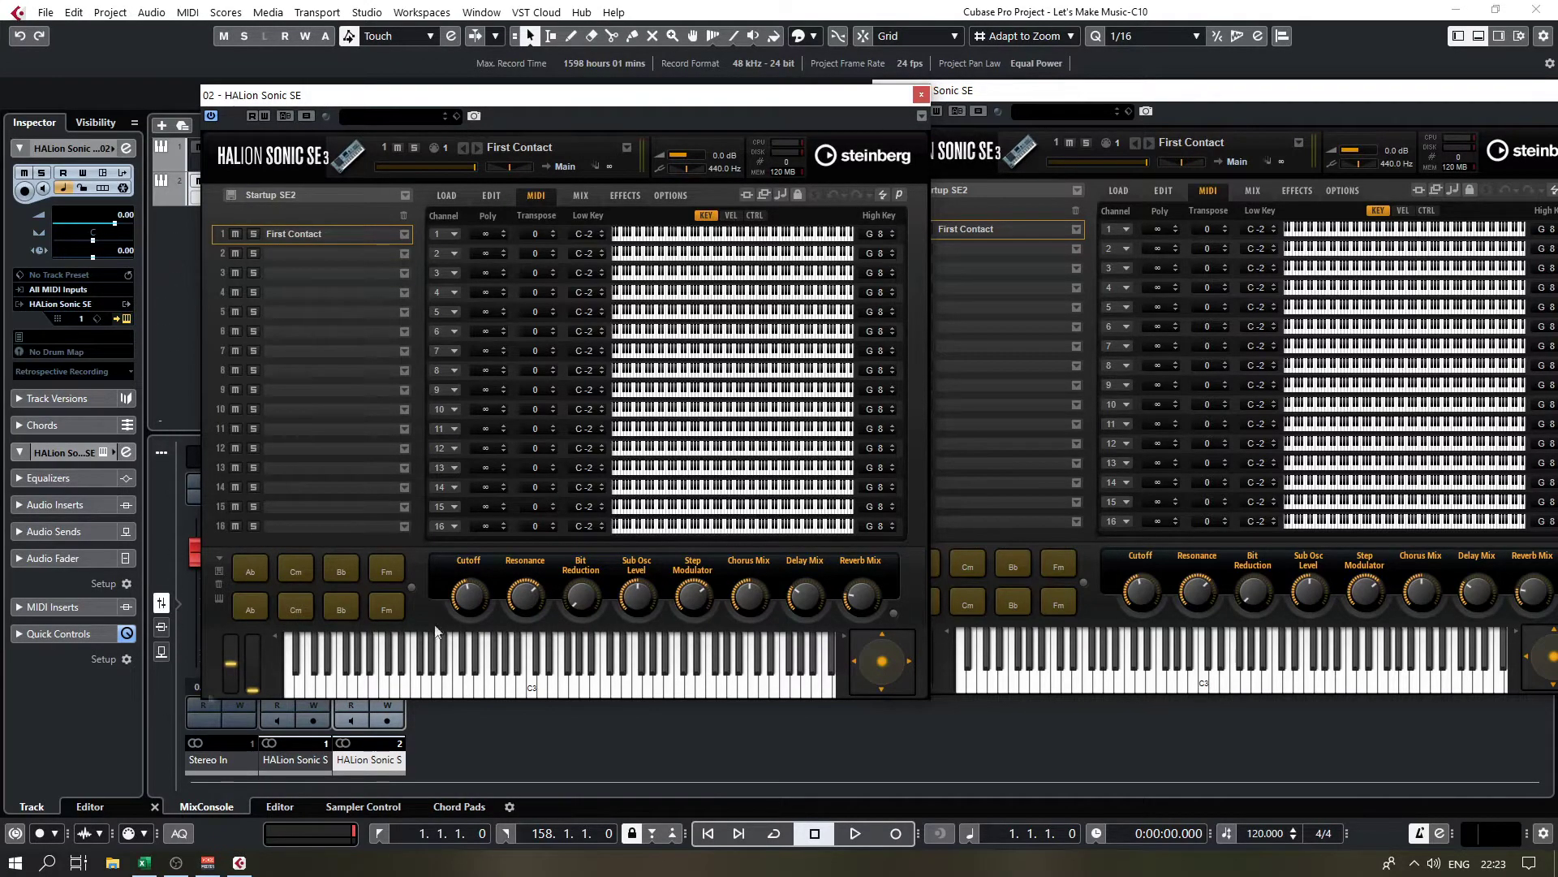
drag(1107, 95, 1015, 104)
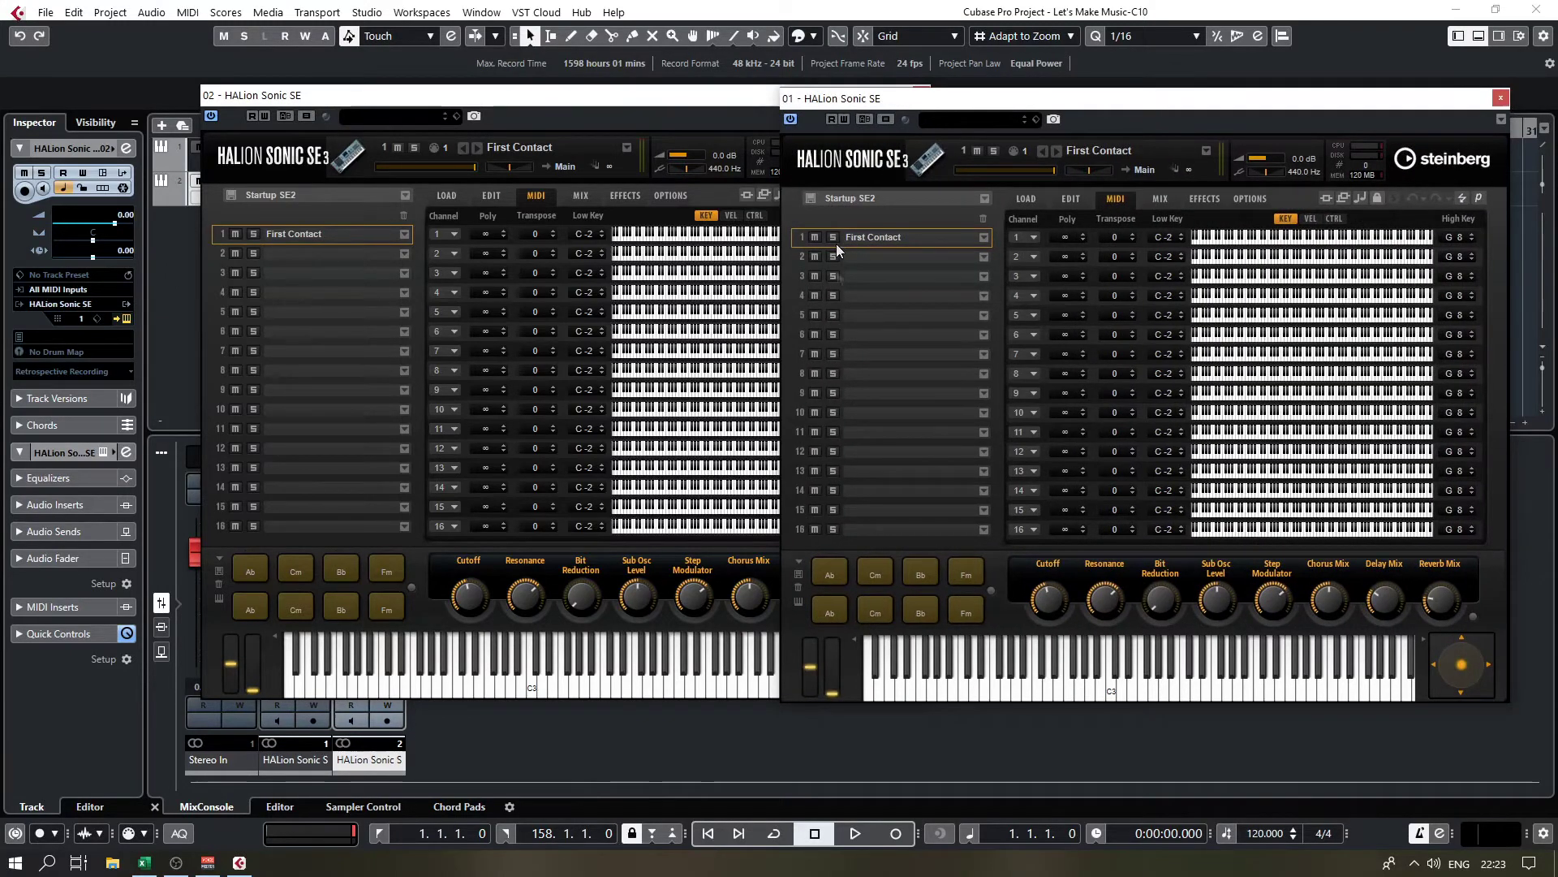
Step: Close both HALion Sonic SE windows and remove the HALion Sonic SE 01 track
click(1501, 98)
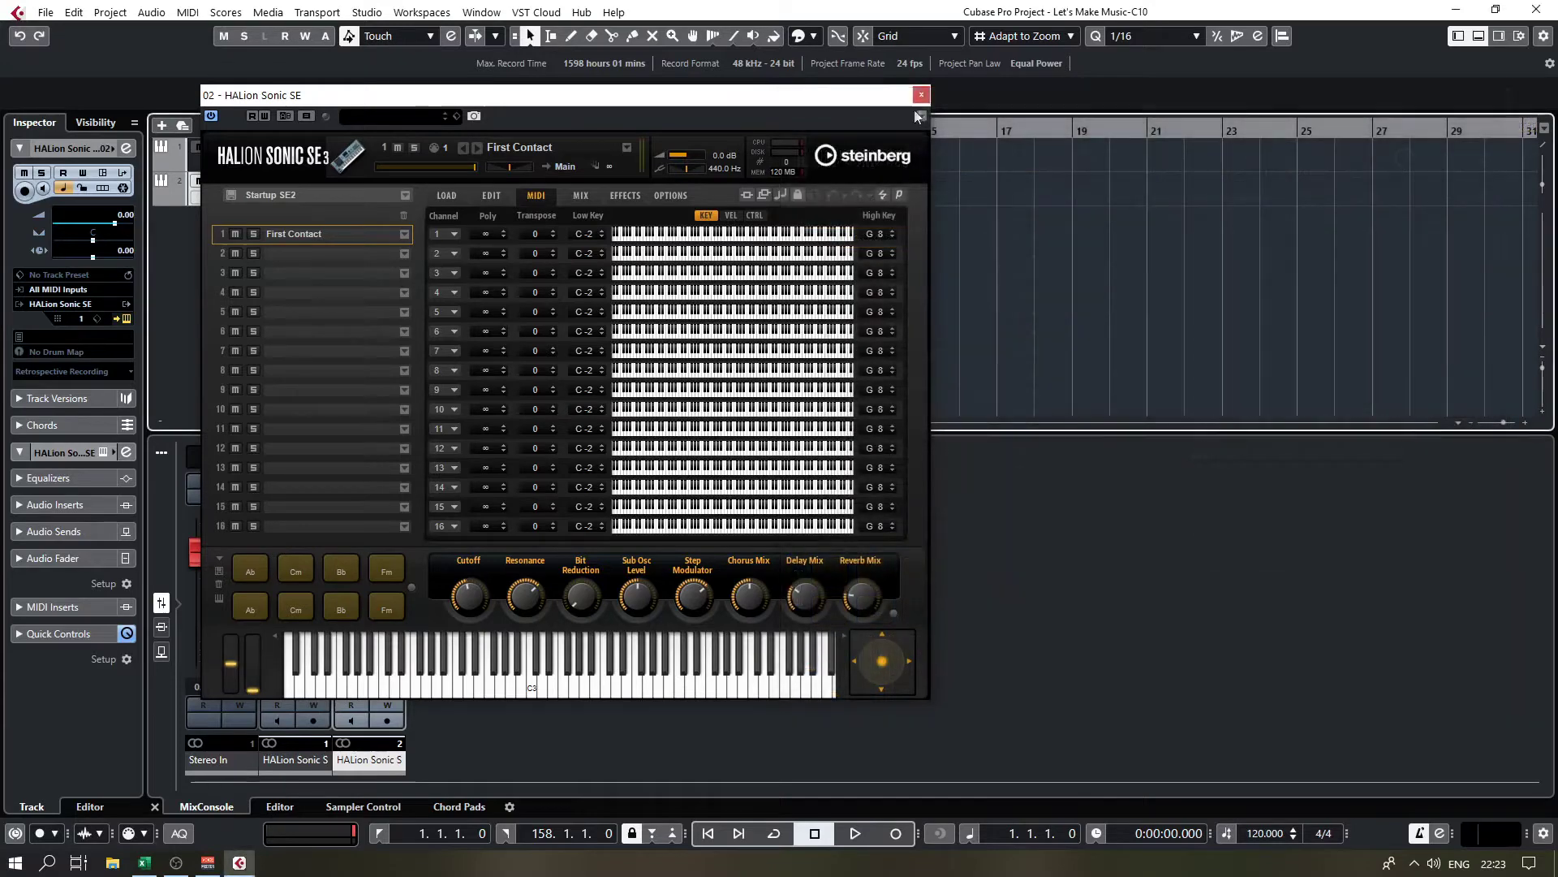
click(925, 96)
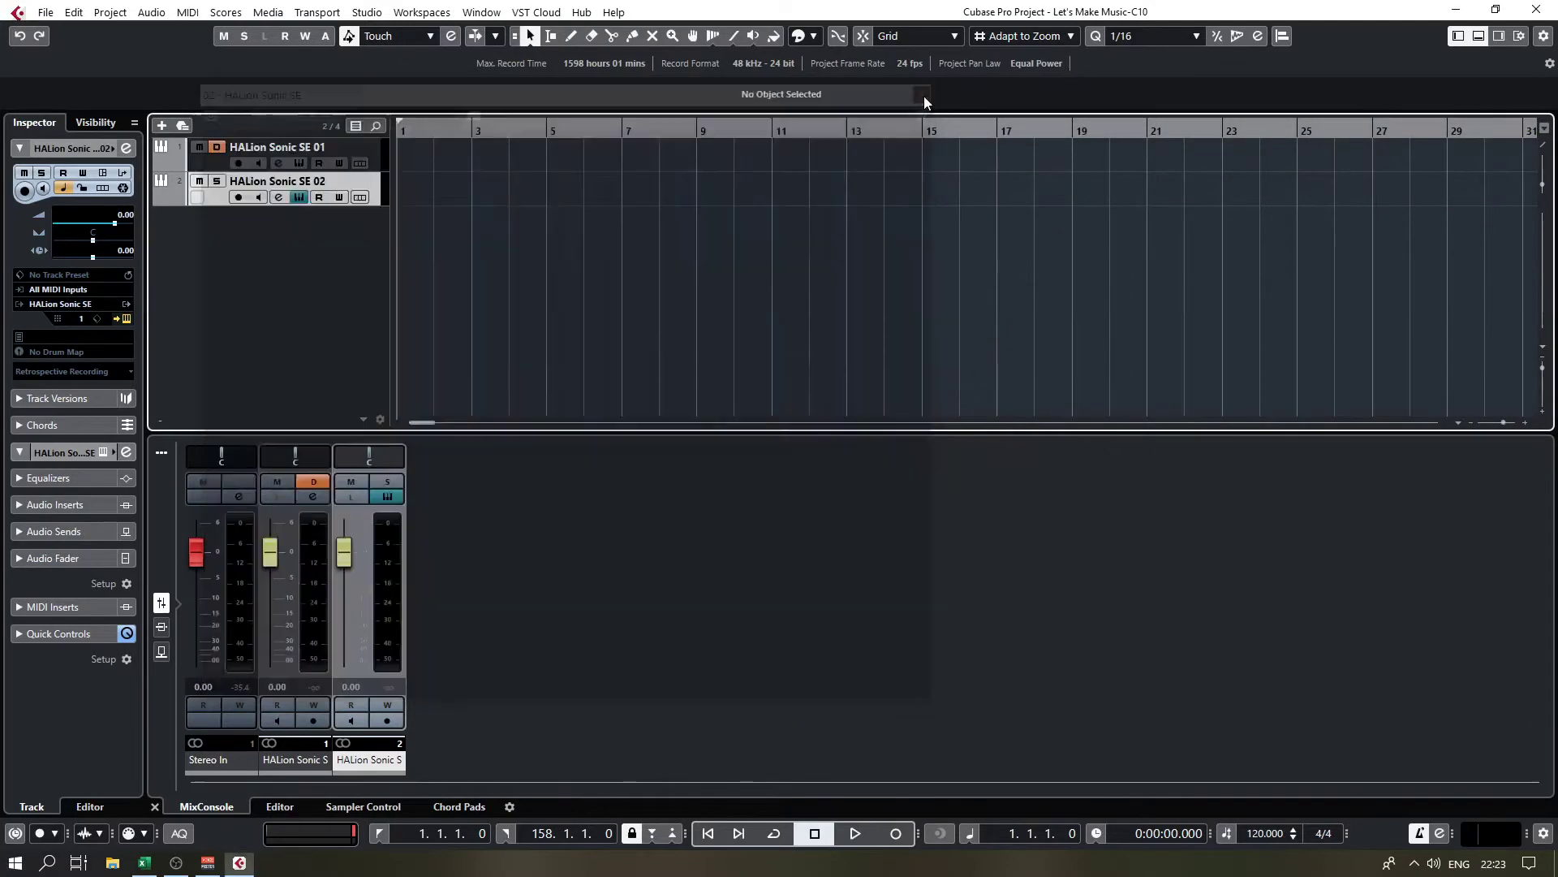
right_click(219, 164)
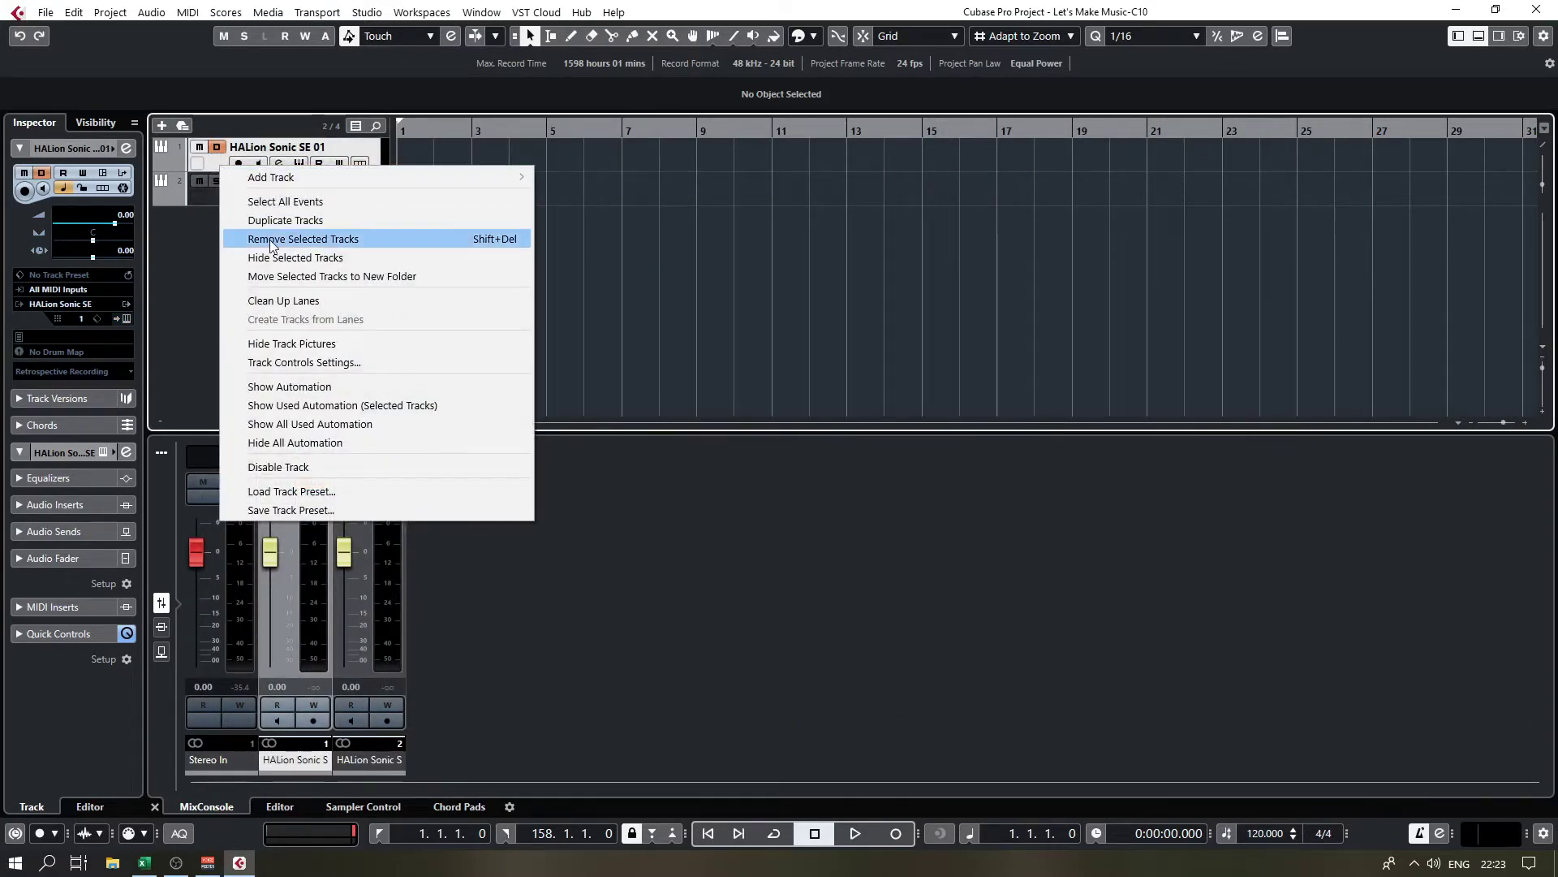
click(271, 239)
Step: Rename the remaining instrument track as Instrument and open its HALion Sonic SE window
click(268, 154)
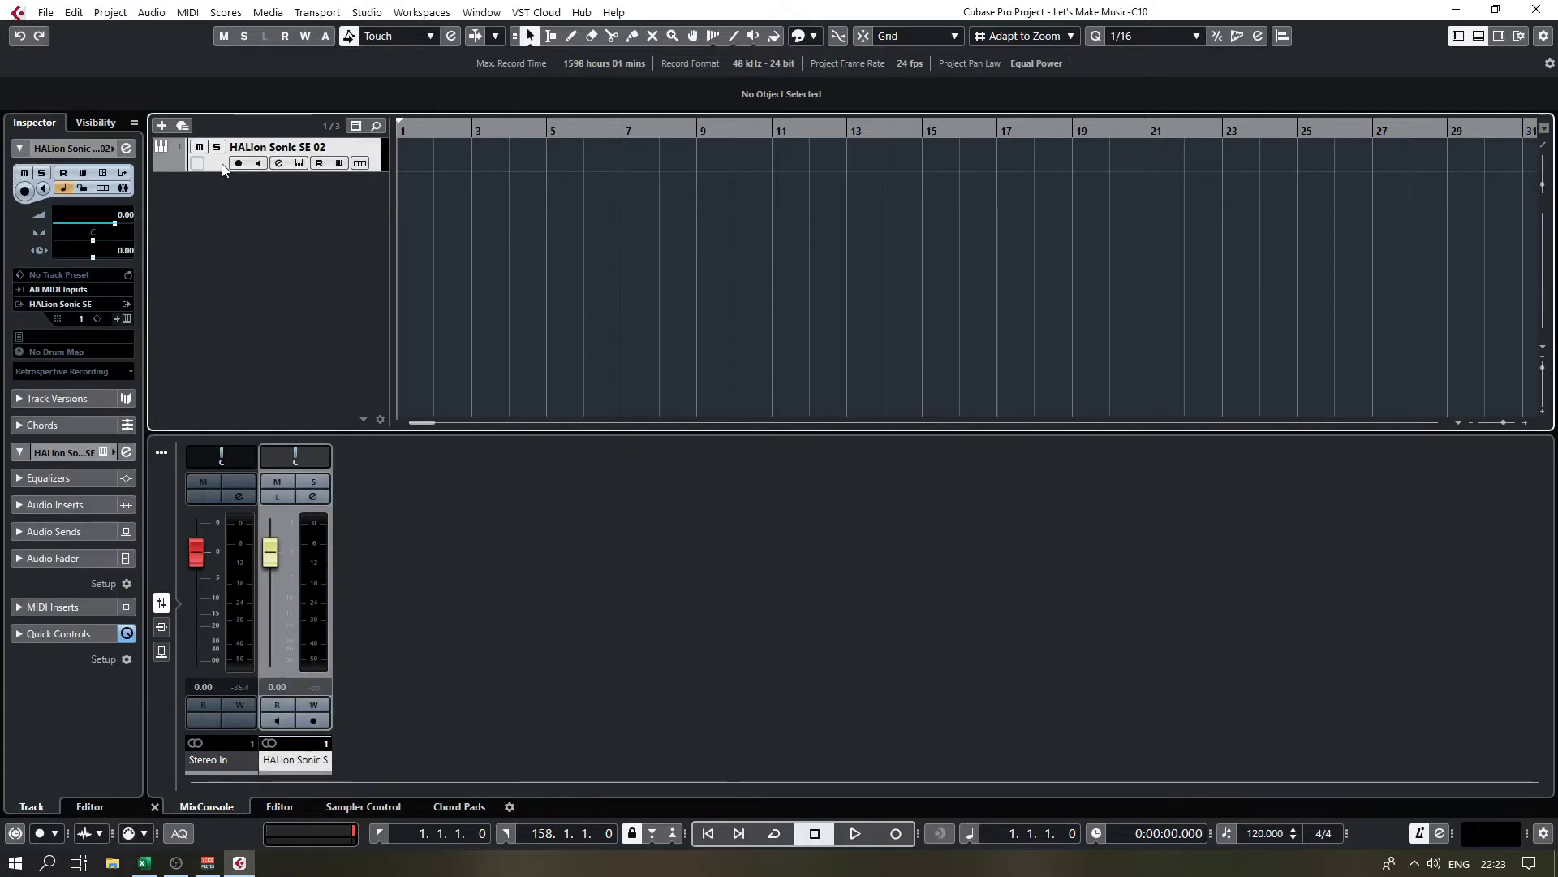
double_click(342, 142)
text(Instrument)
key(Return)
click(299, 163)
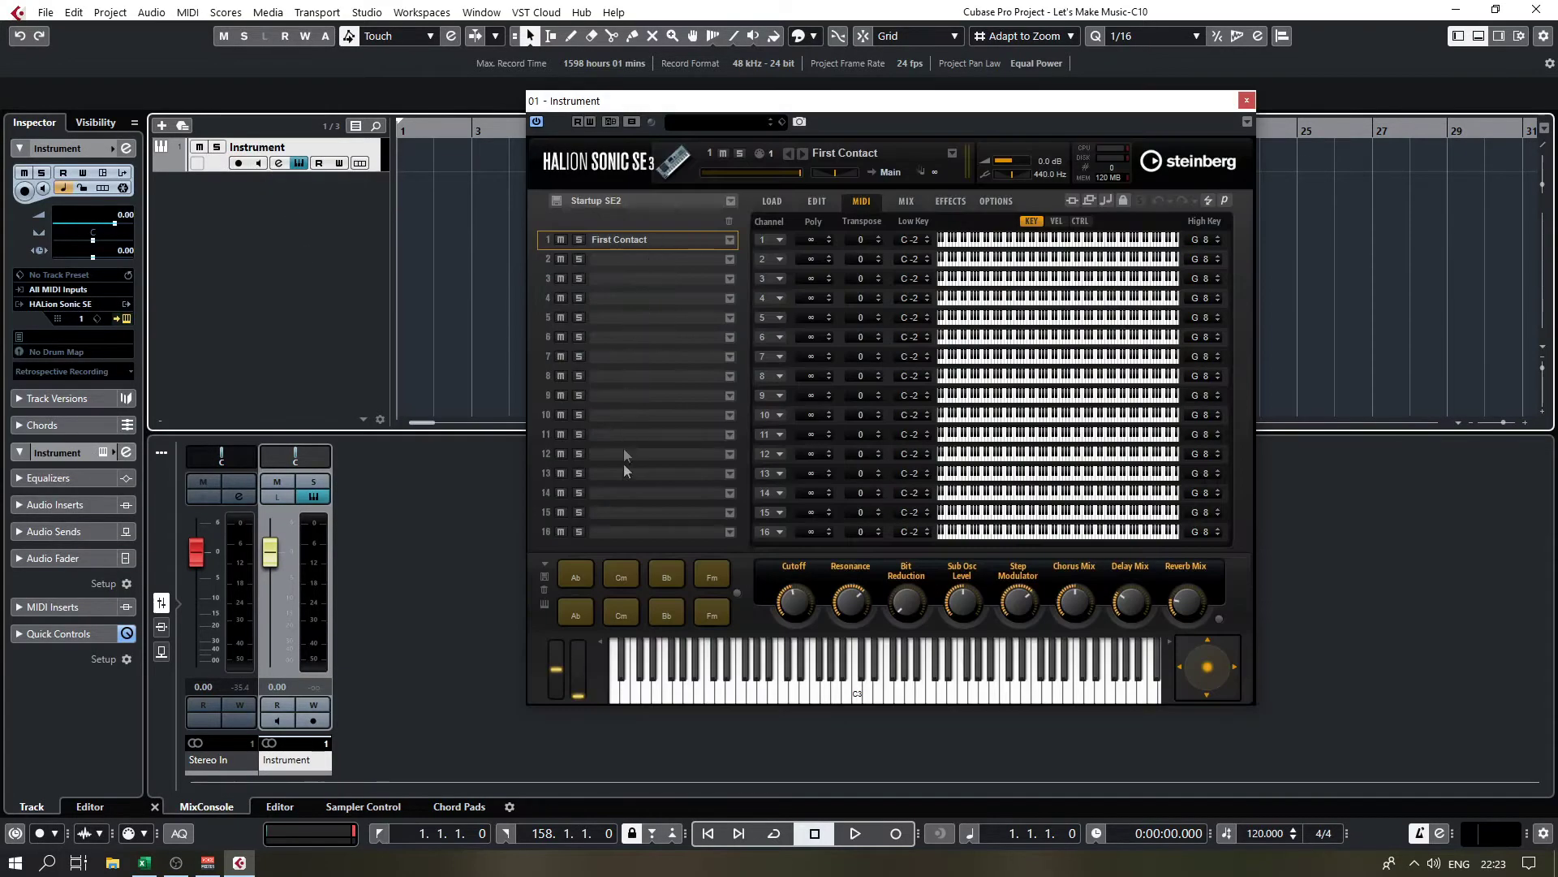
Step: Add a single MIDI track named 1 and rename it as 2
right_click(278, 226)
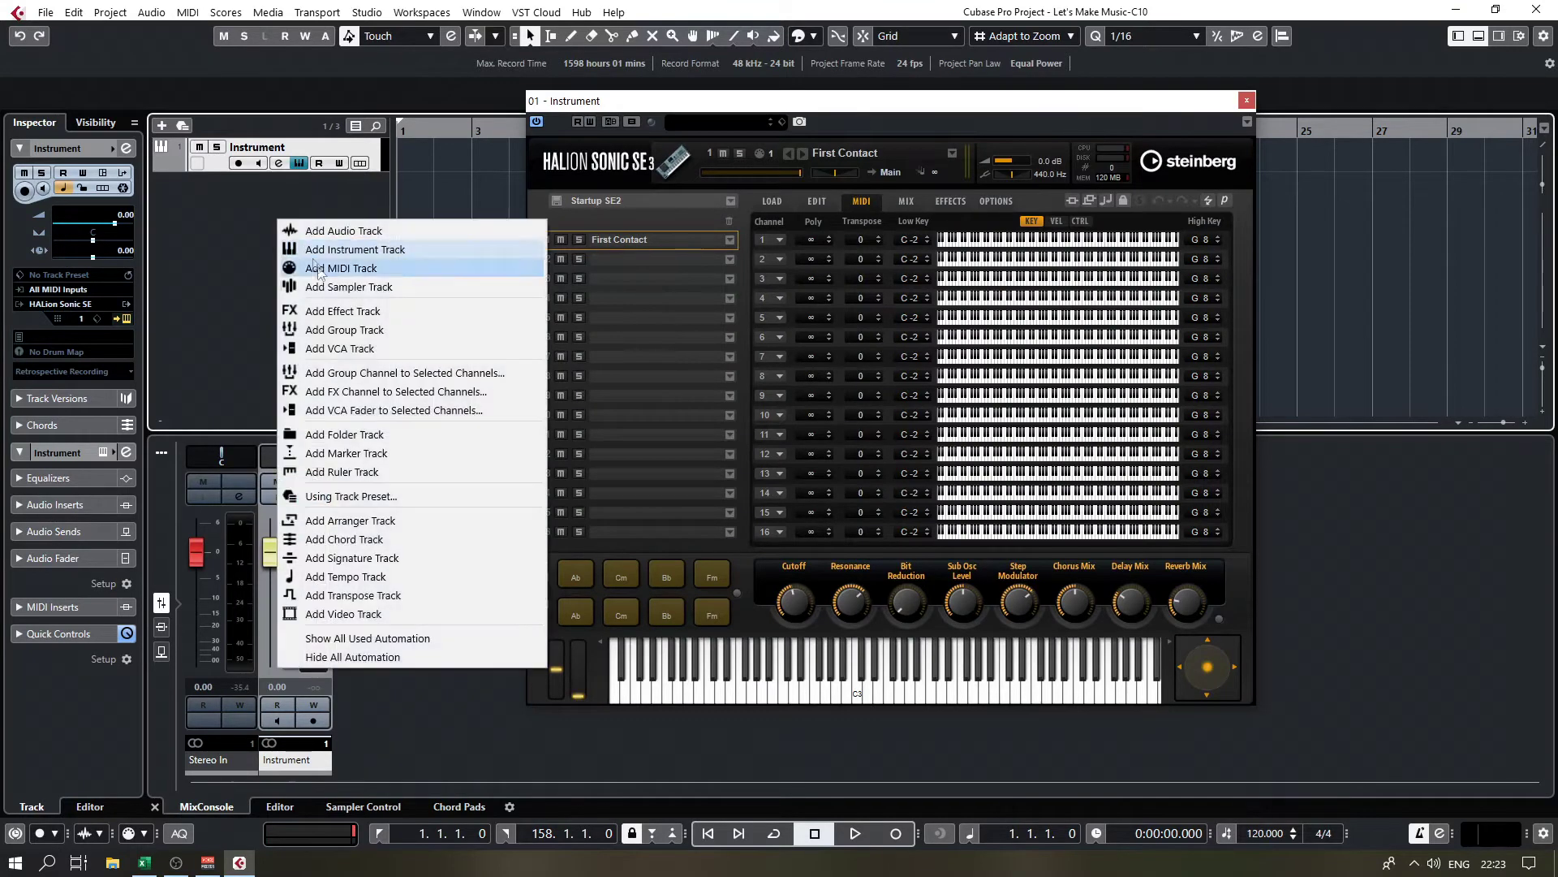
click(335, 270)
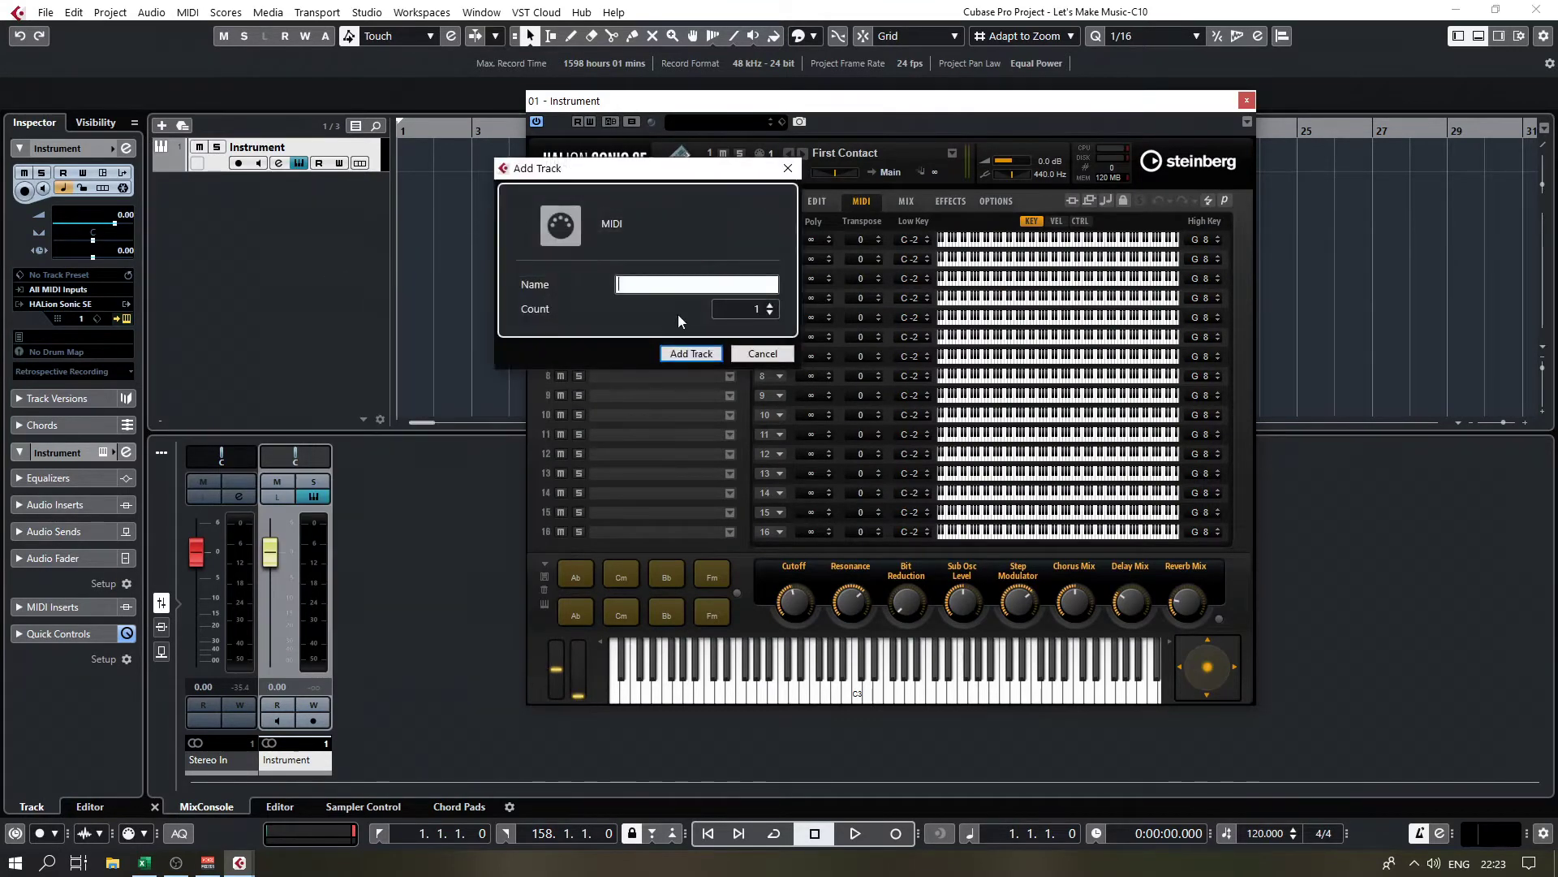
text(1)
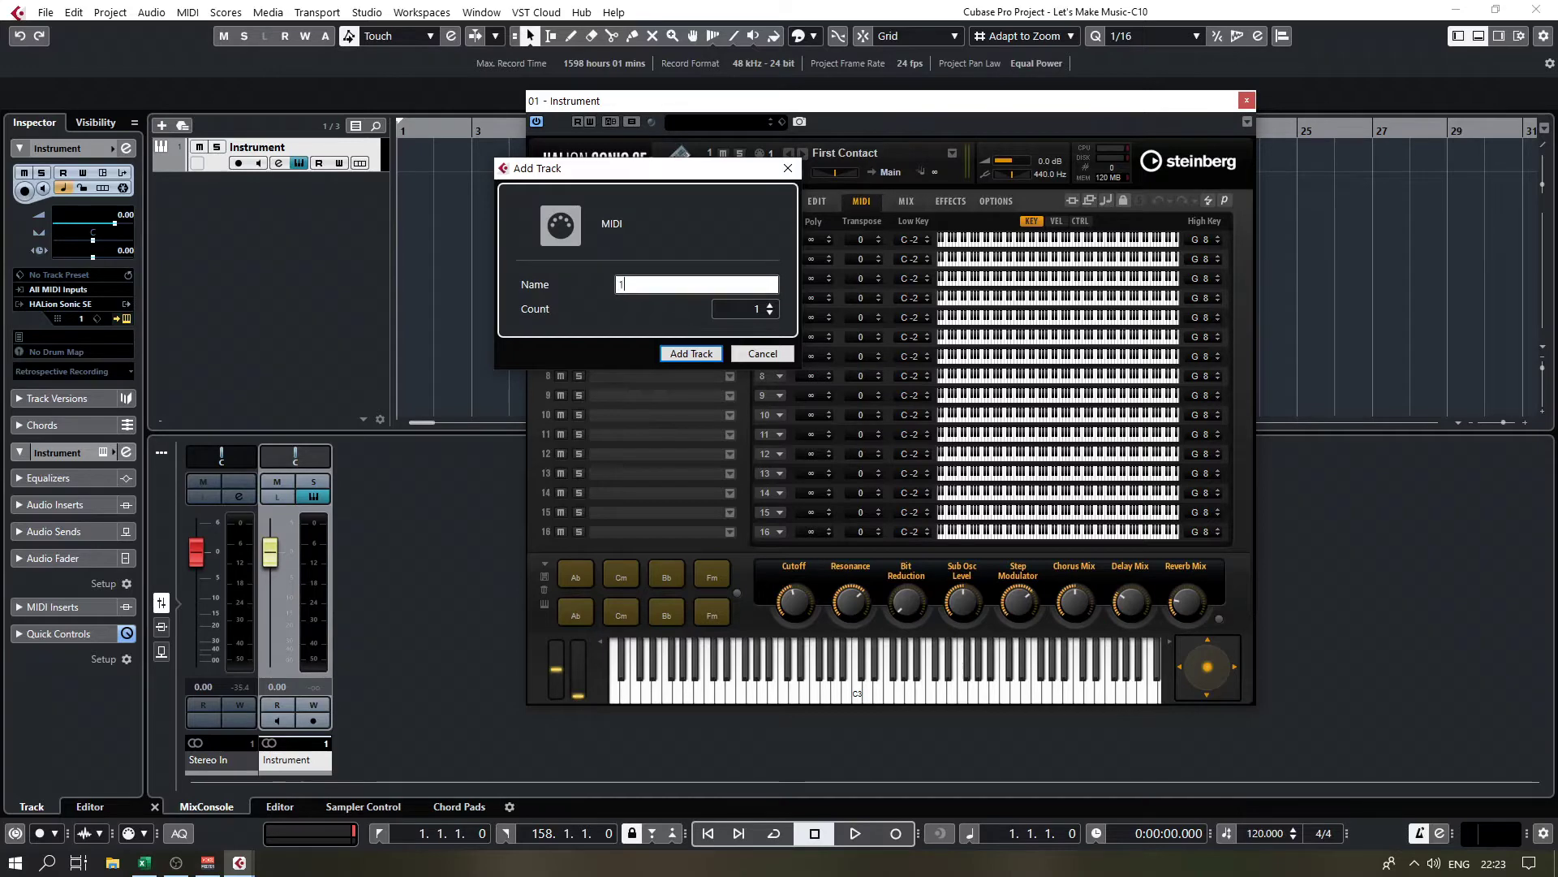
click(685, 350)
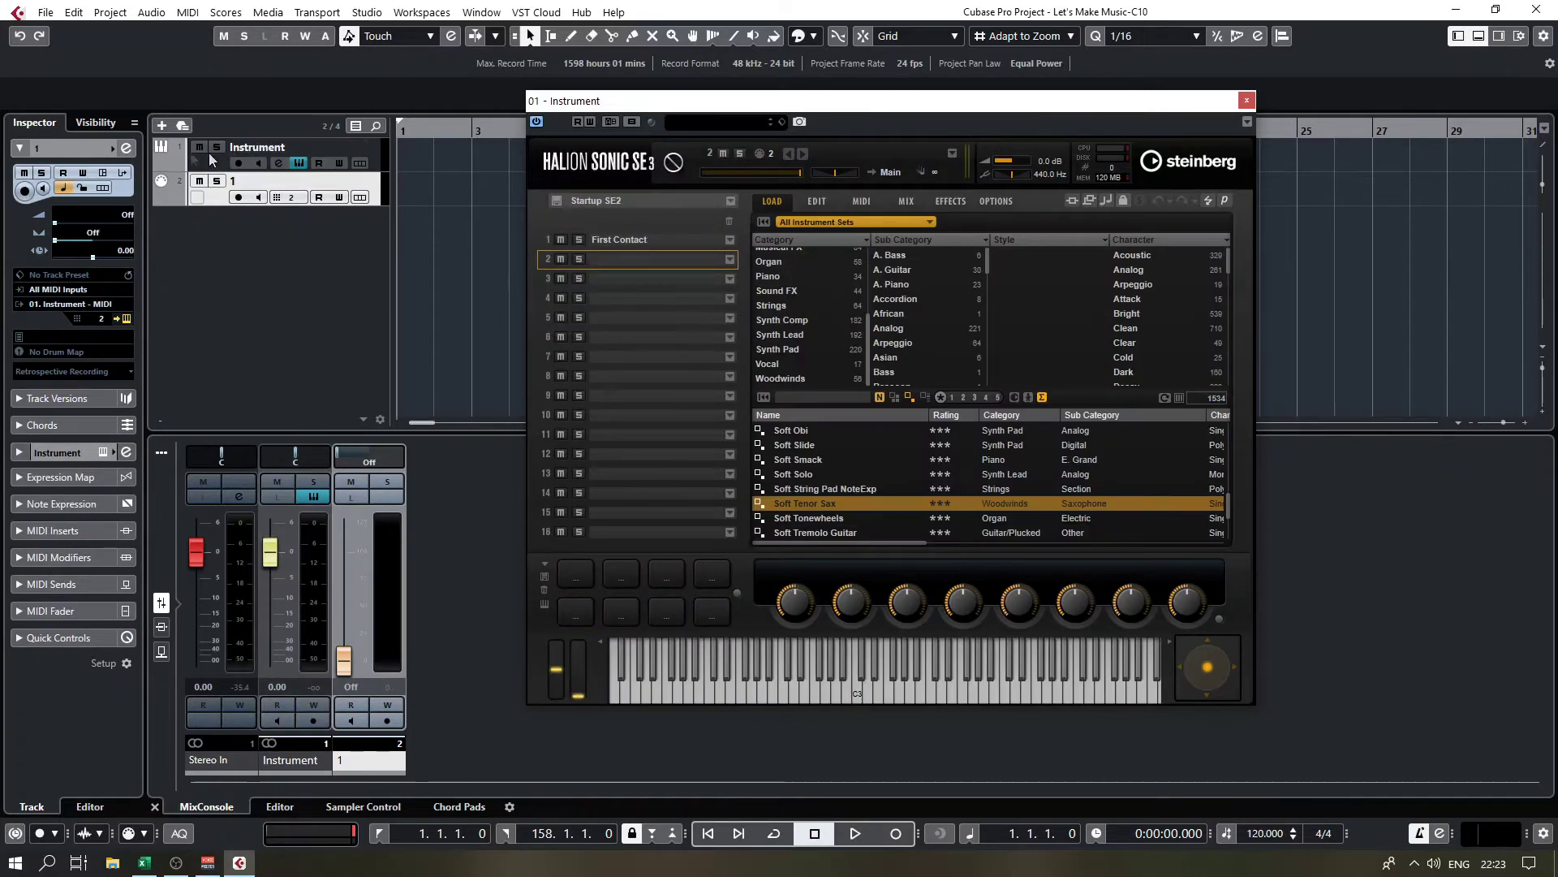
double_click(233, 180)
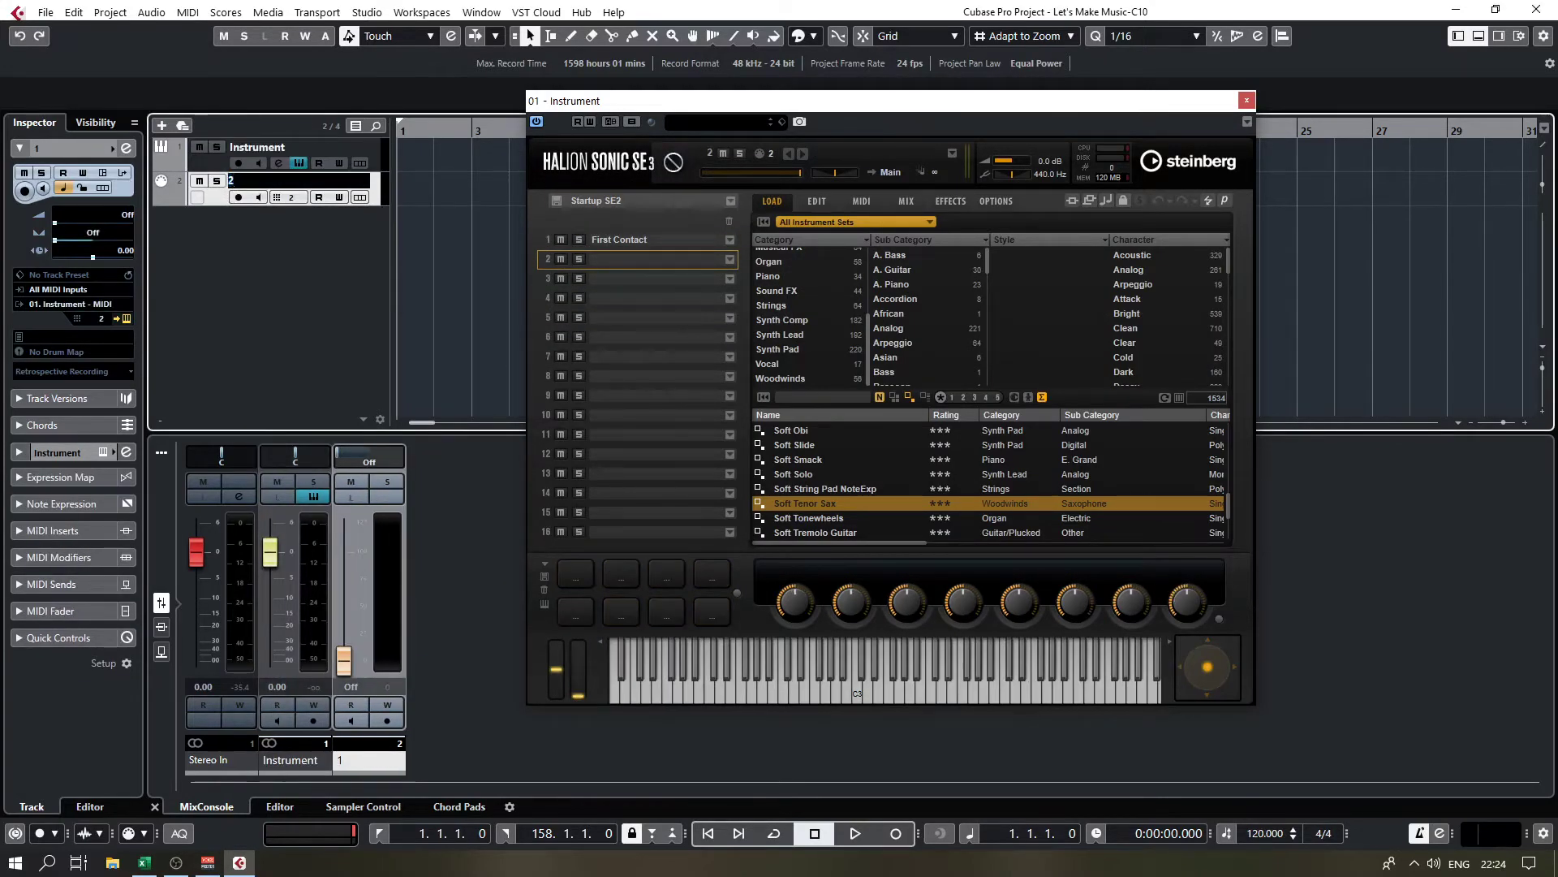
text(2)
key(Return)
Step: Check the output routing choices of MIDI track 2 and remove that track
click(68, 306)
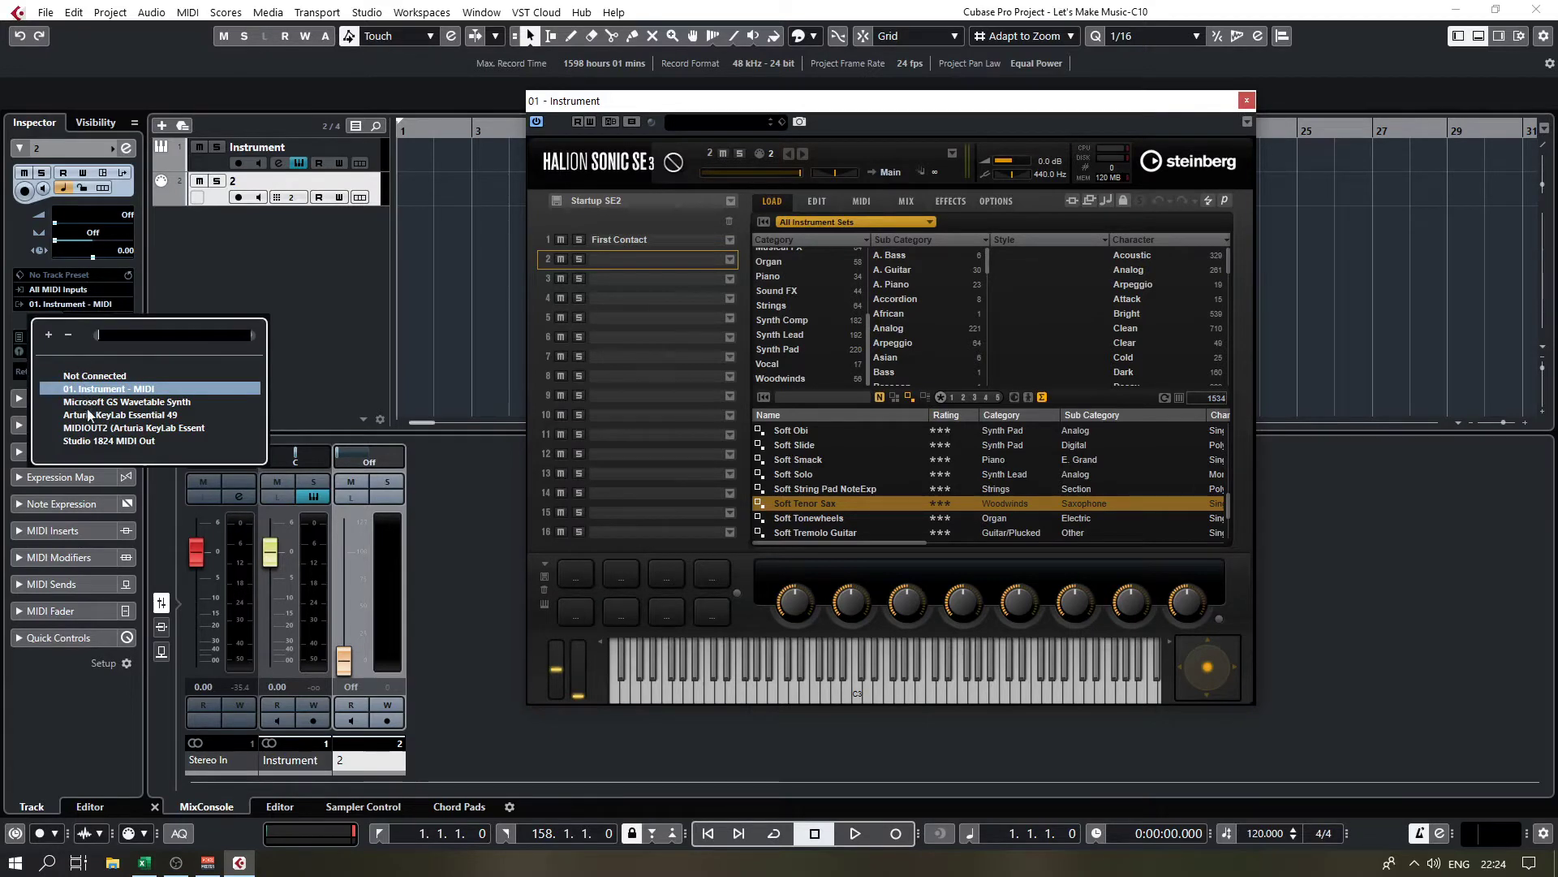
click(250, 271)
click(72, 310)
click(364, 227)
right_click(375, 185)
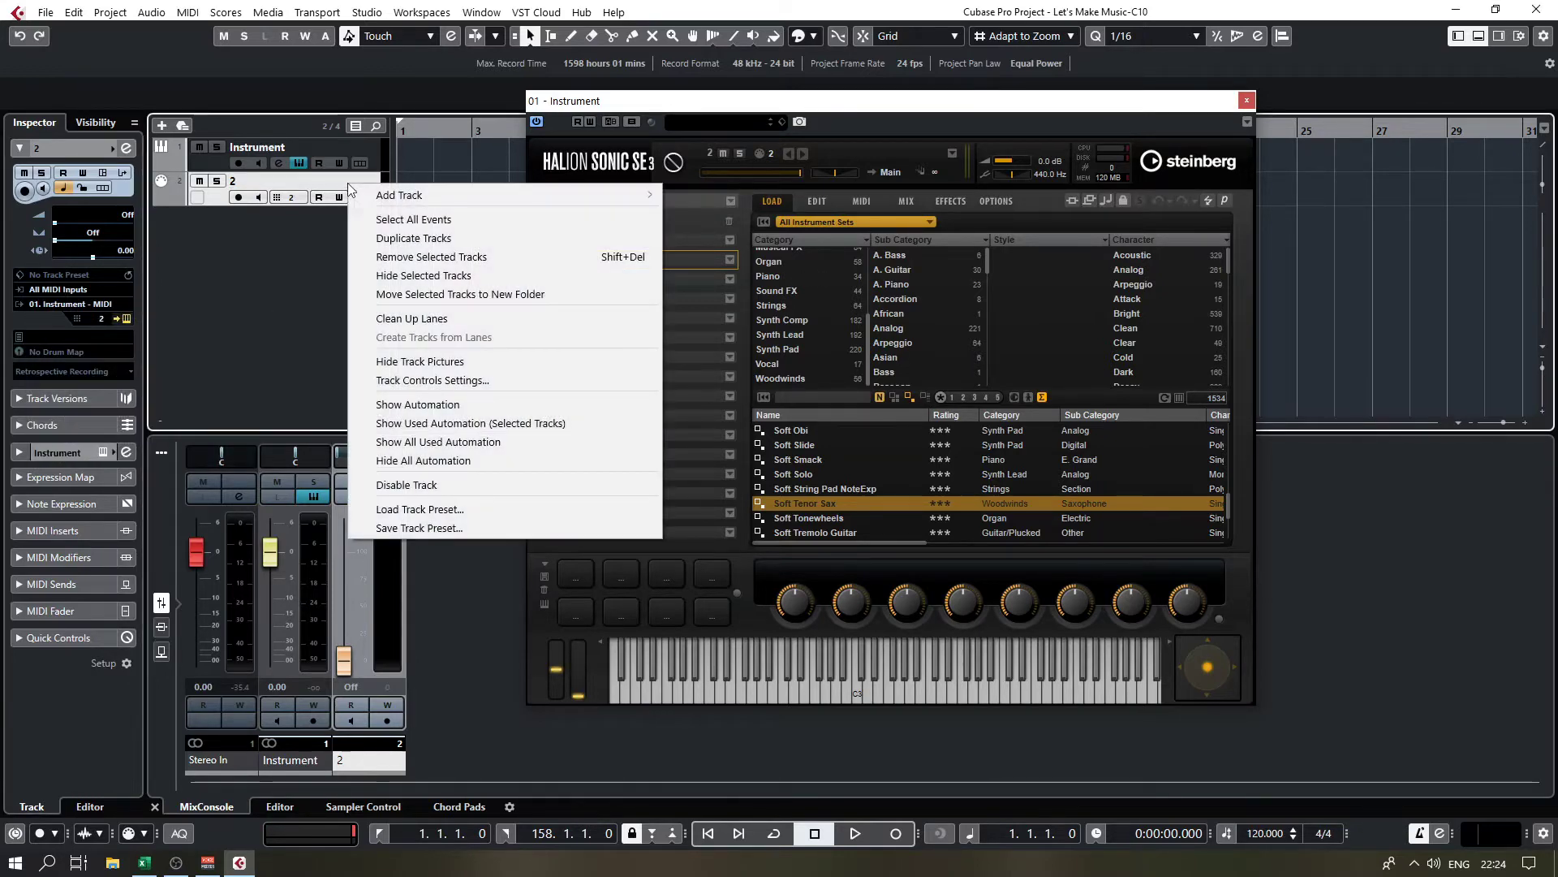
click(382, 248)
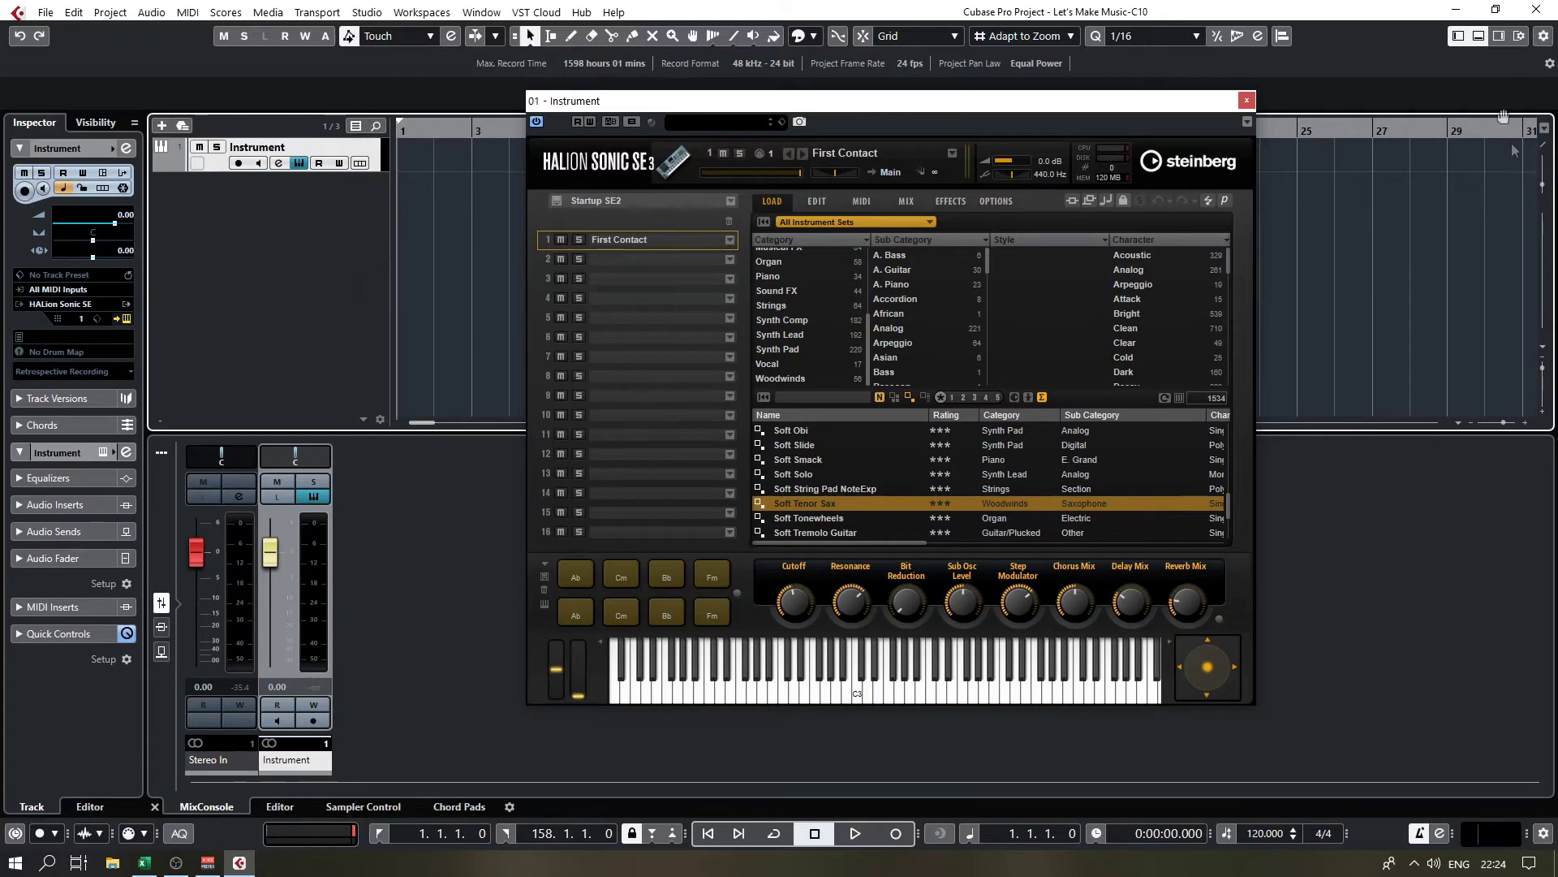
Step: Hide the MixConsole below the project and close the Instrument track's HALion Sonic SE window
click(1478, 35)
drag(745, 102, 873, 102)
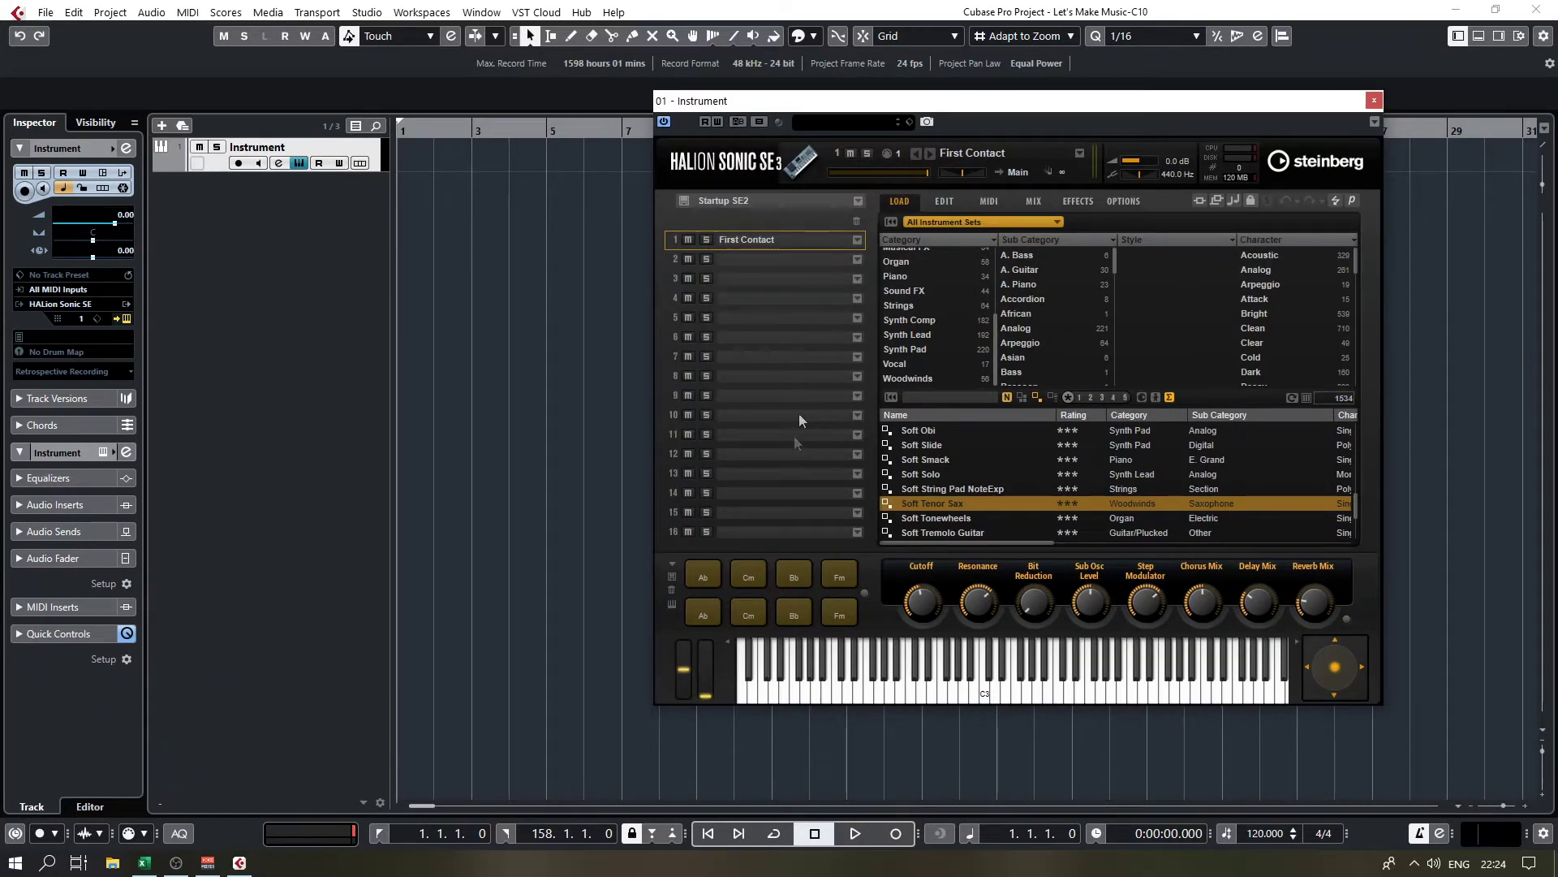
click(1374, 100)
Step: Add HALion Sonic SE as a rack instrument in VST Instruments, together with a MIDI track assigned to it
key(F11)
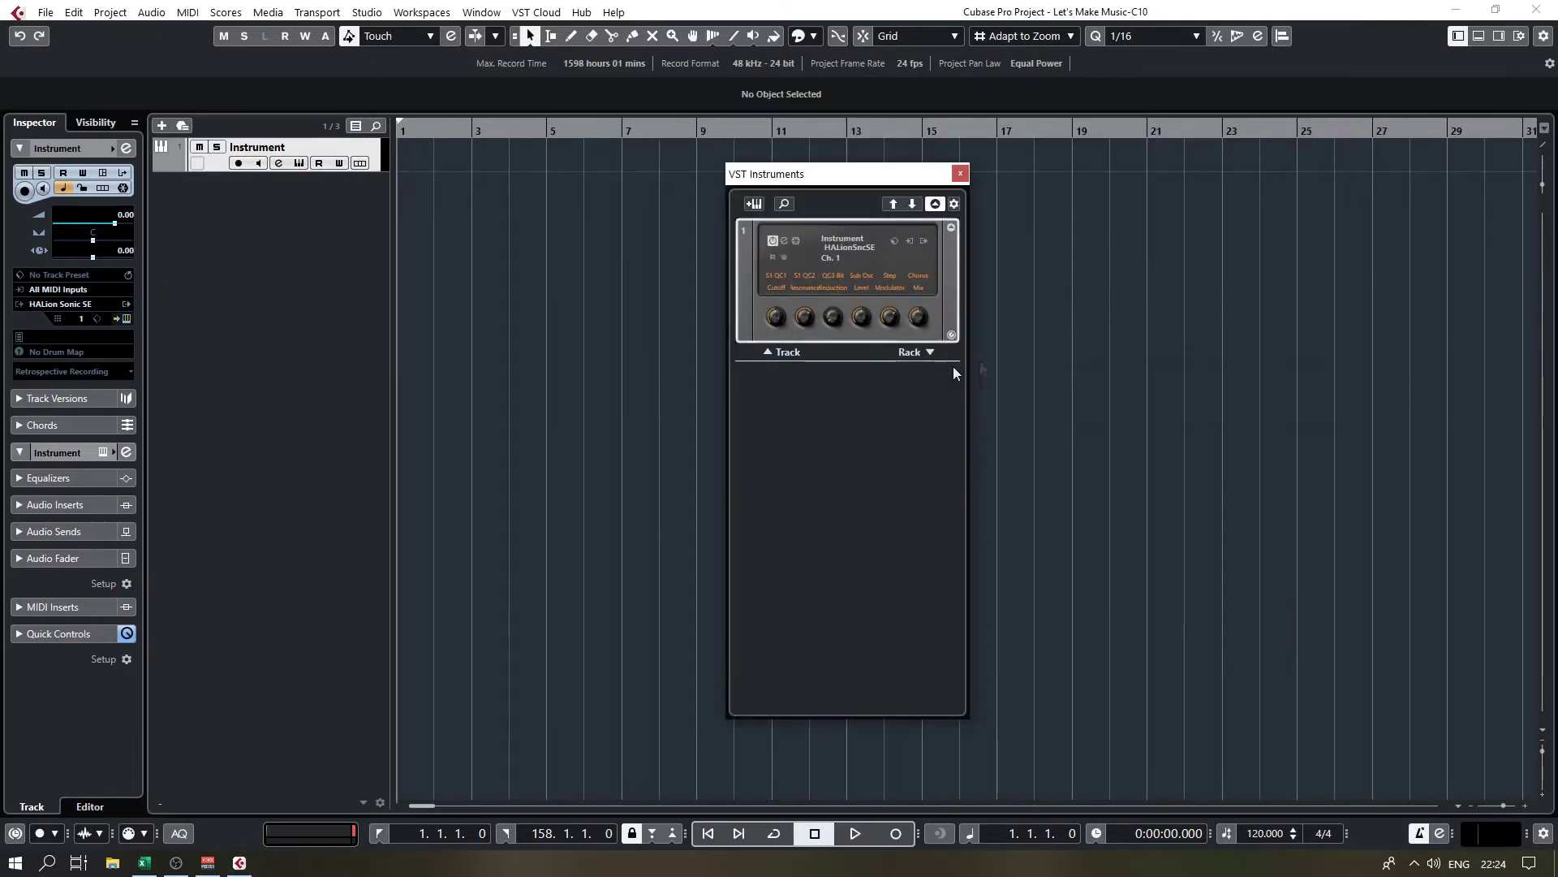
right_click(828, 404)
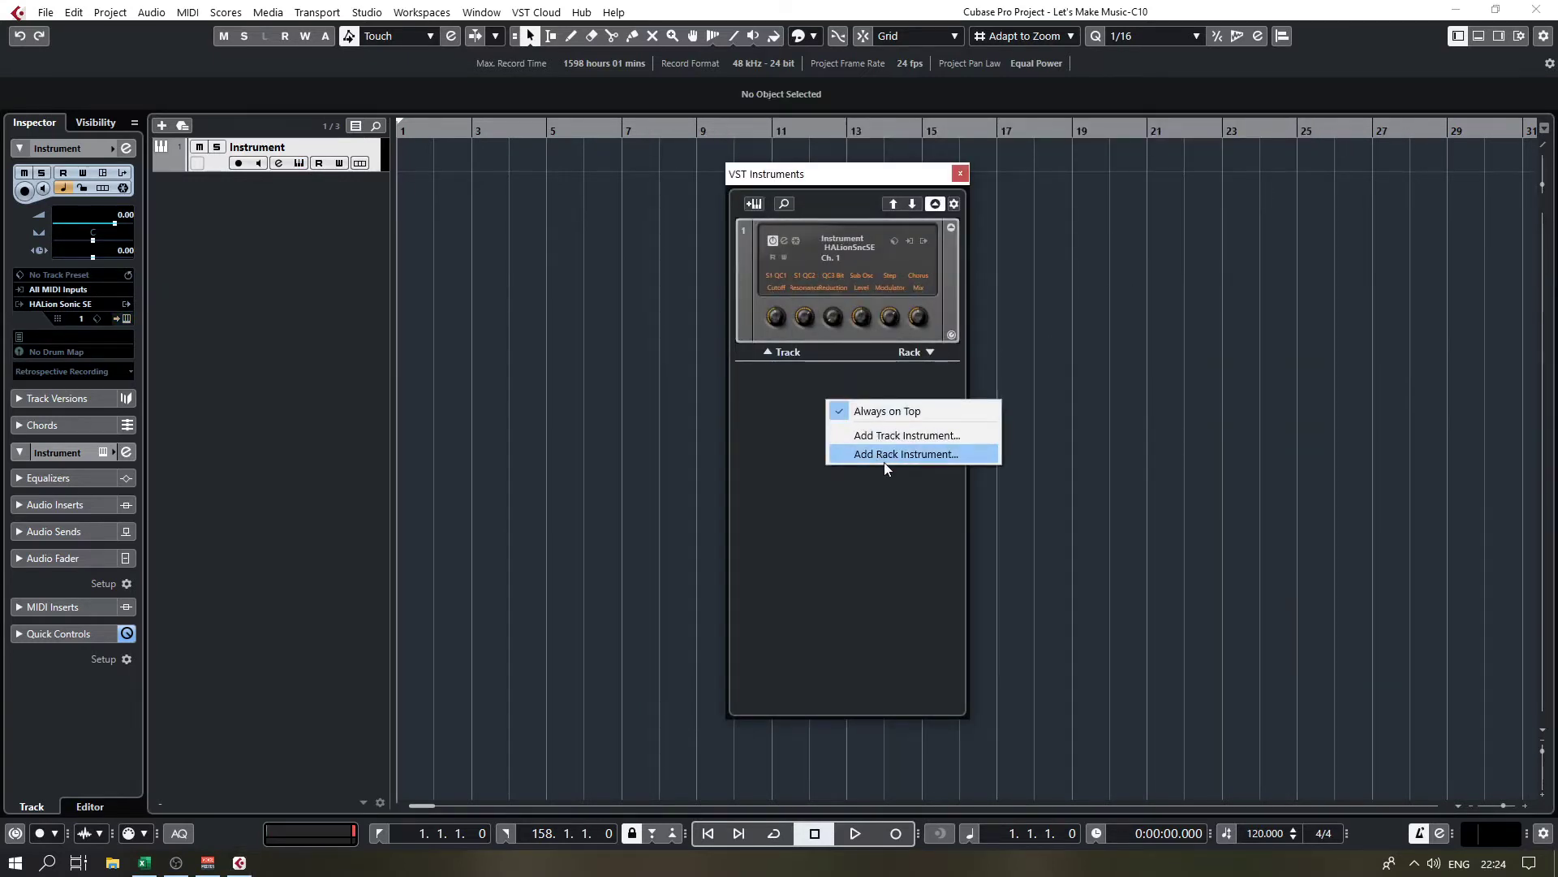
click(884, 461)
text(hal)
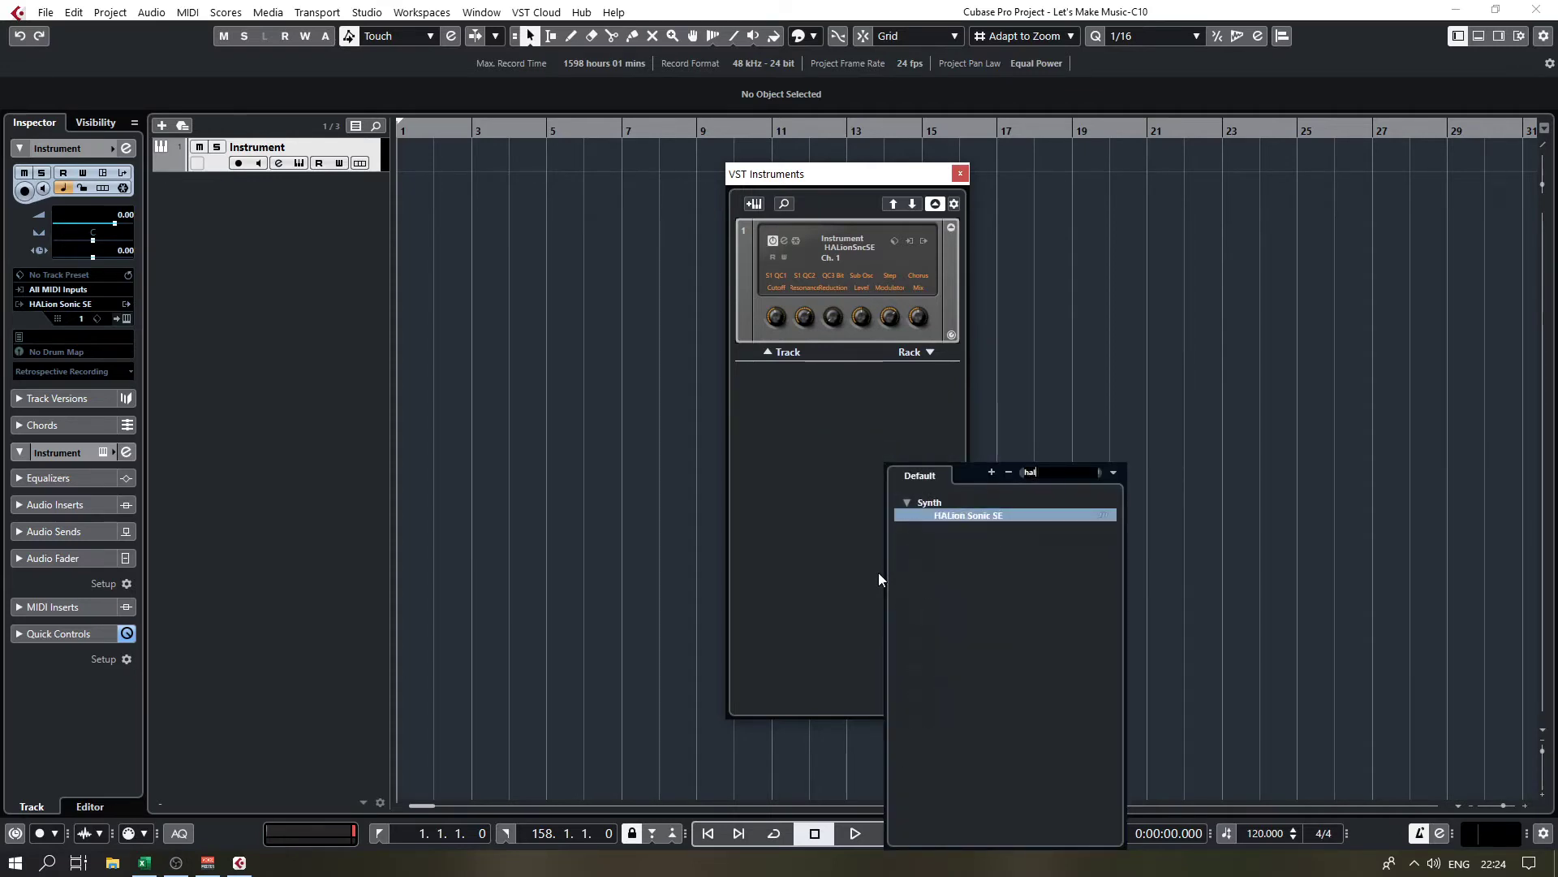
key(Return)
click(744, 459)
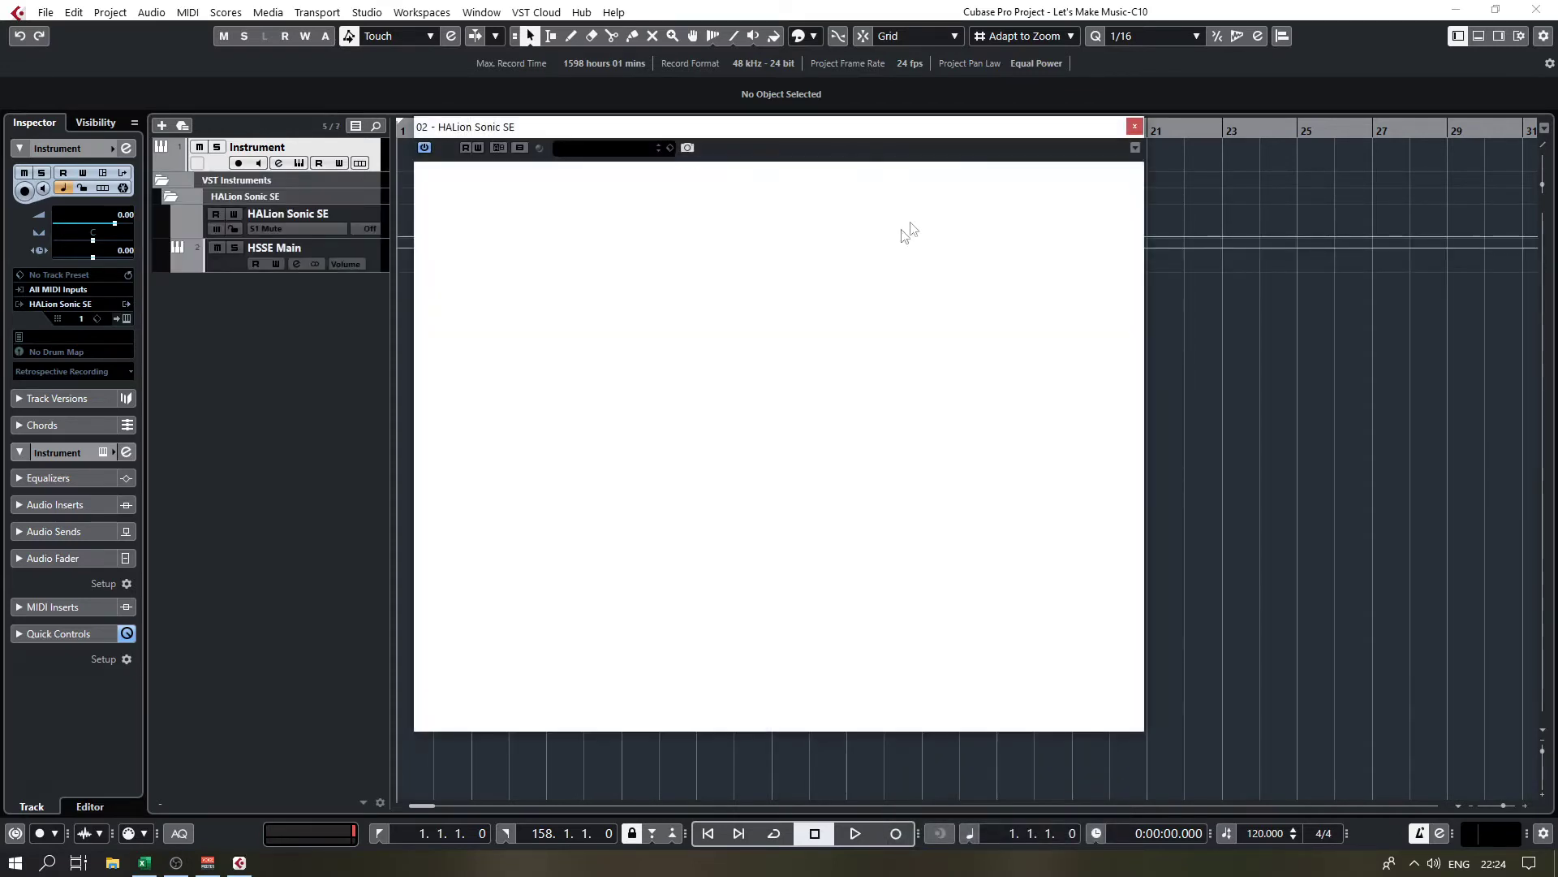
Step: Collapse the VST Instruments folder, move it to the top of the track list, and move the HALion Sonic SE window clear of the tracks
click(158, 216)
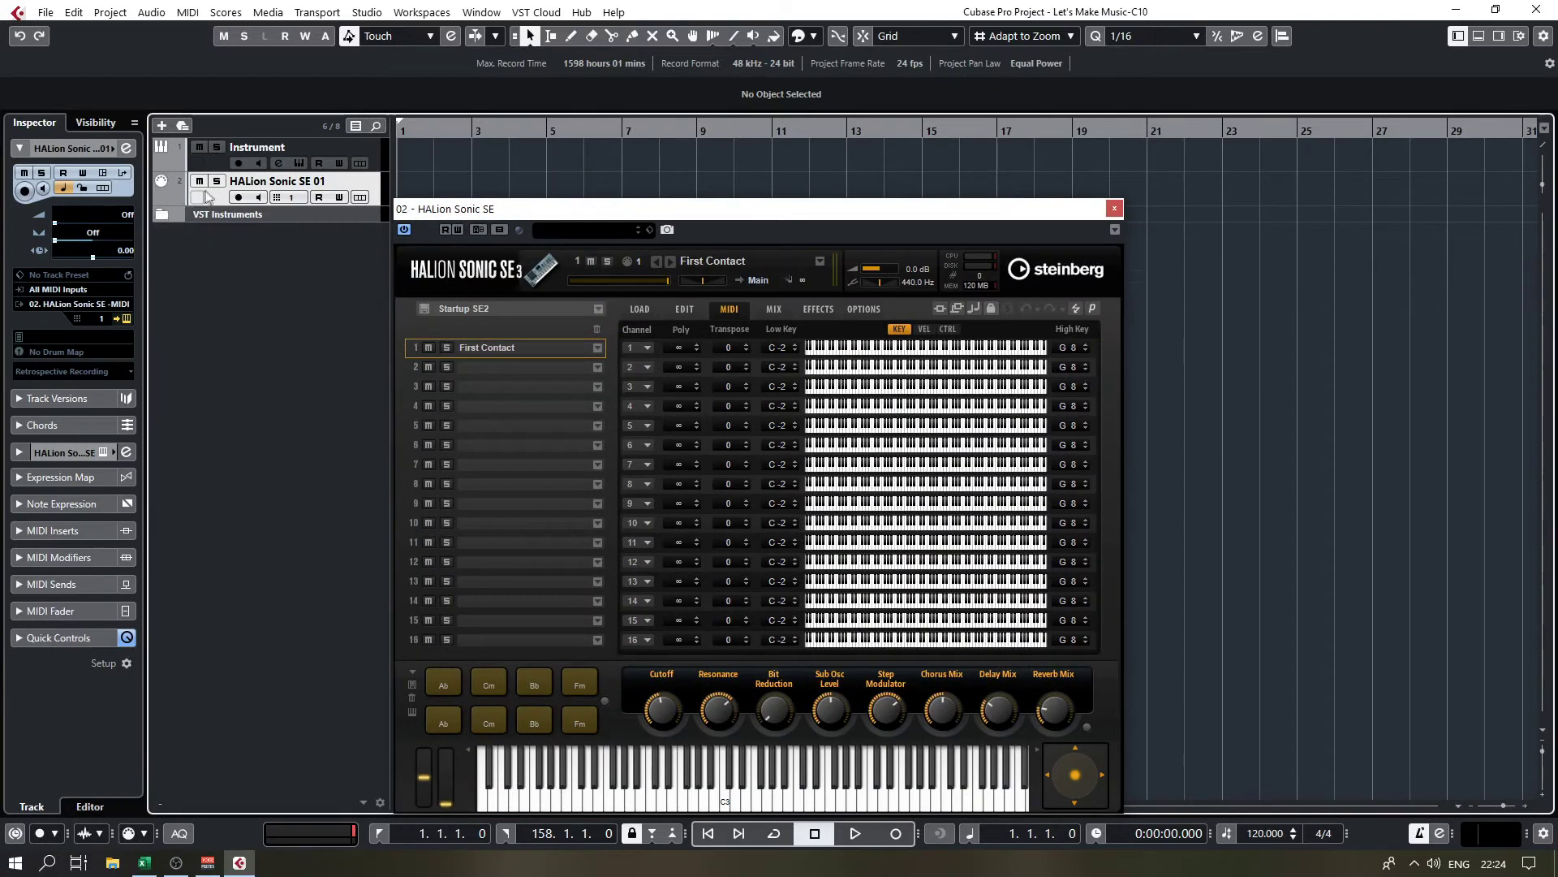
drag(205, 217, 206, 141)
click(206, 214)
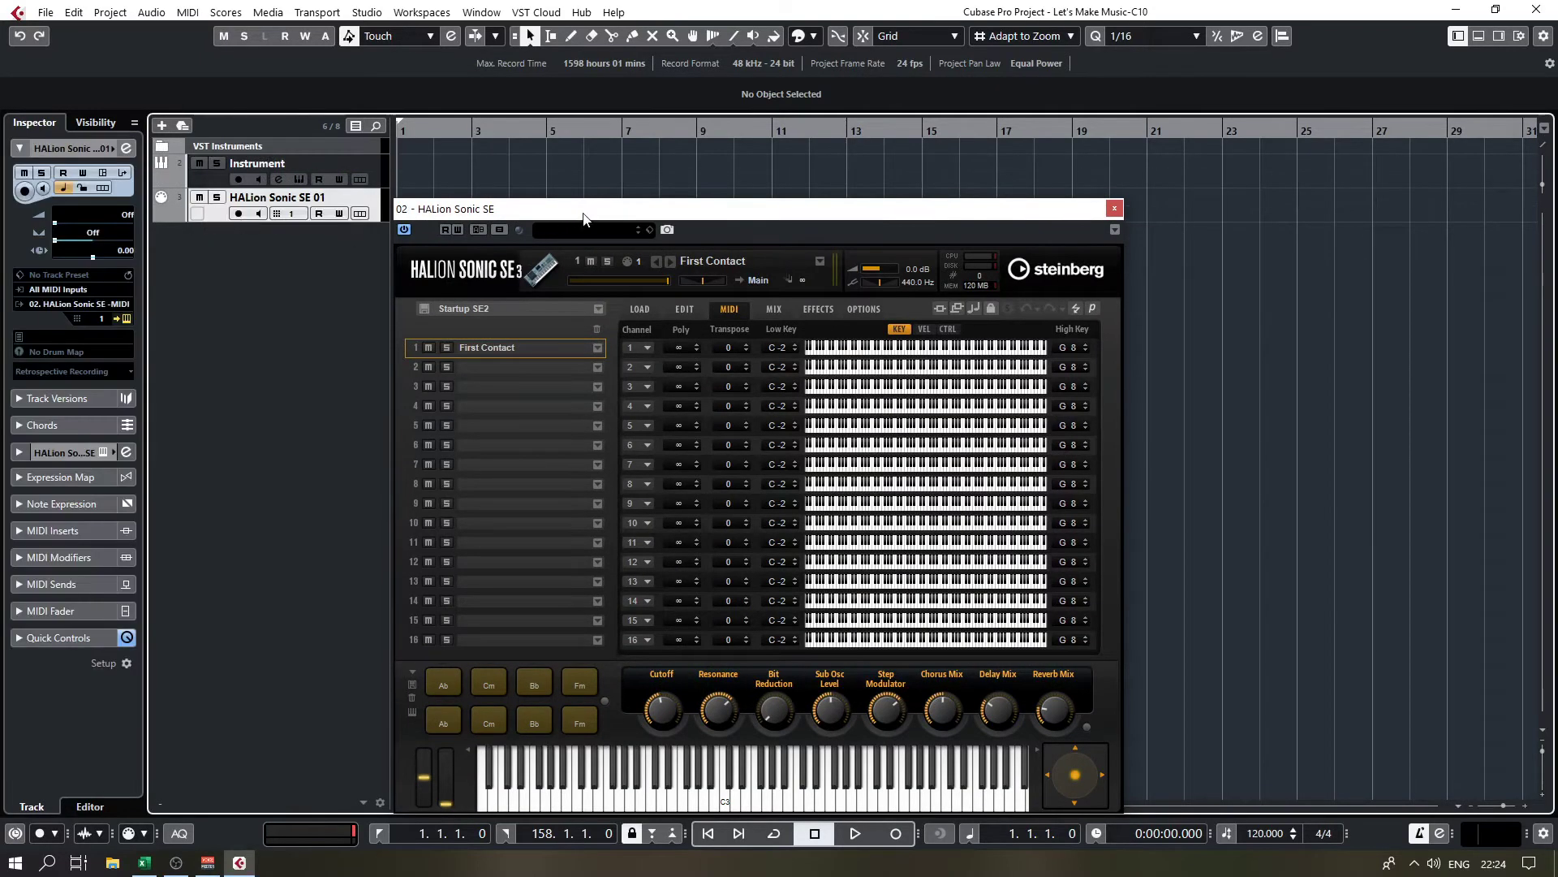
drag(583, 214, 854, 121)
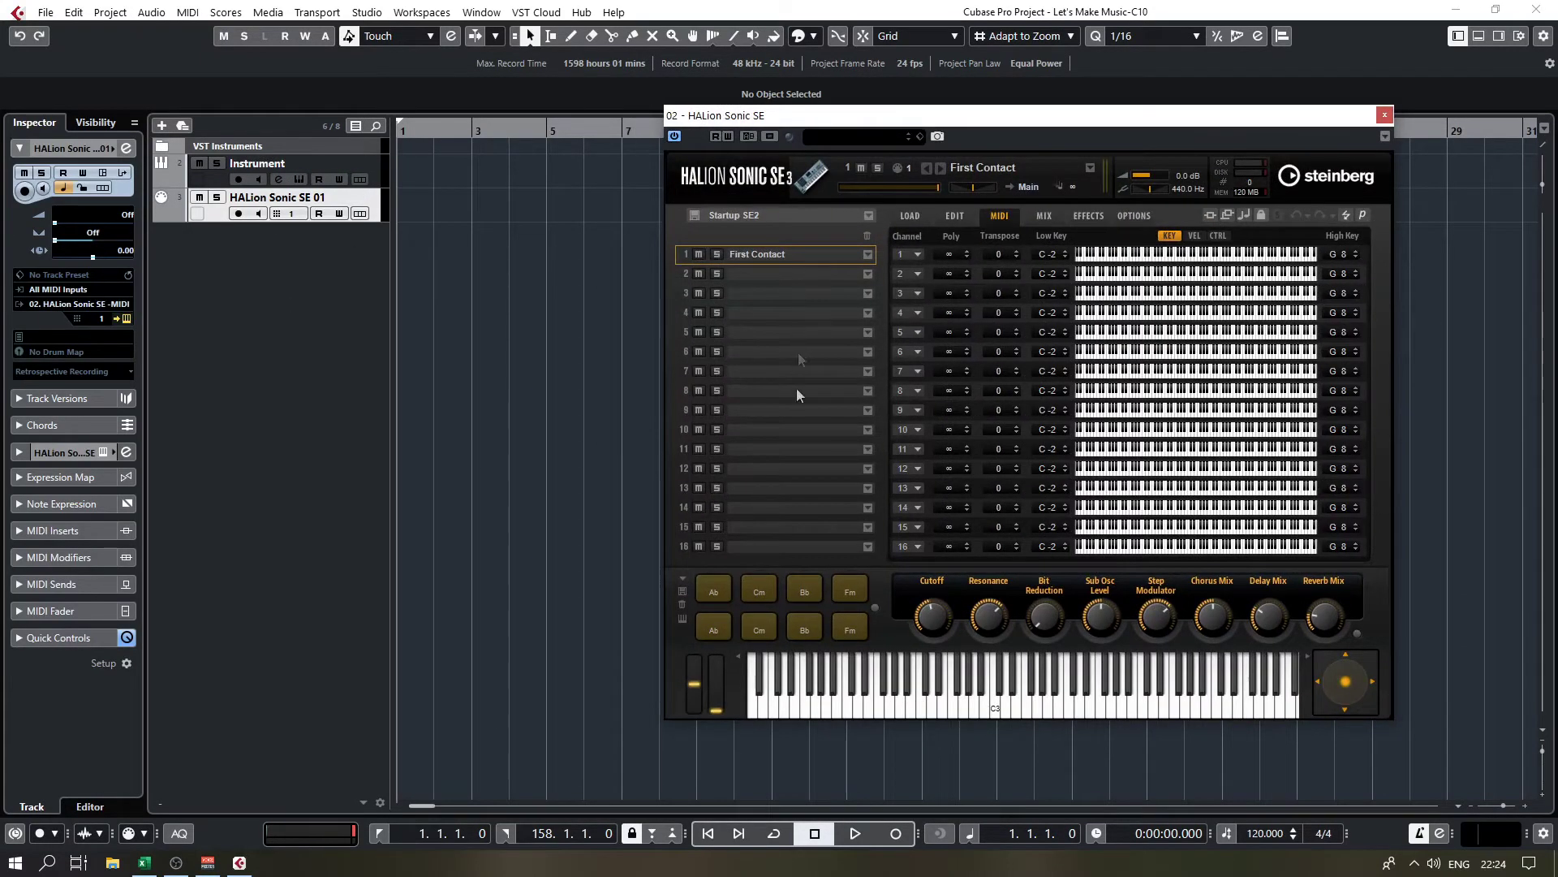
Step: Check the MIDI channel and output routing choices of the HALion Sonic SE 01 track
click(99, 318)
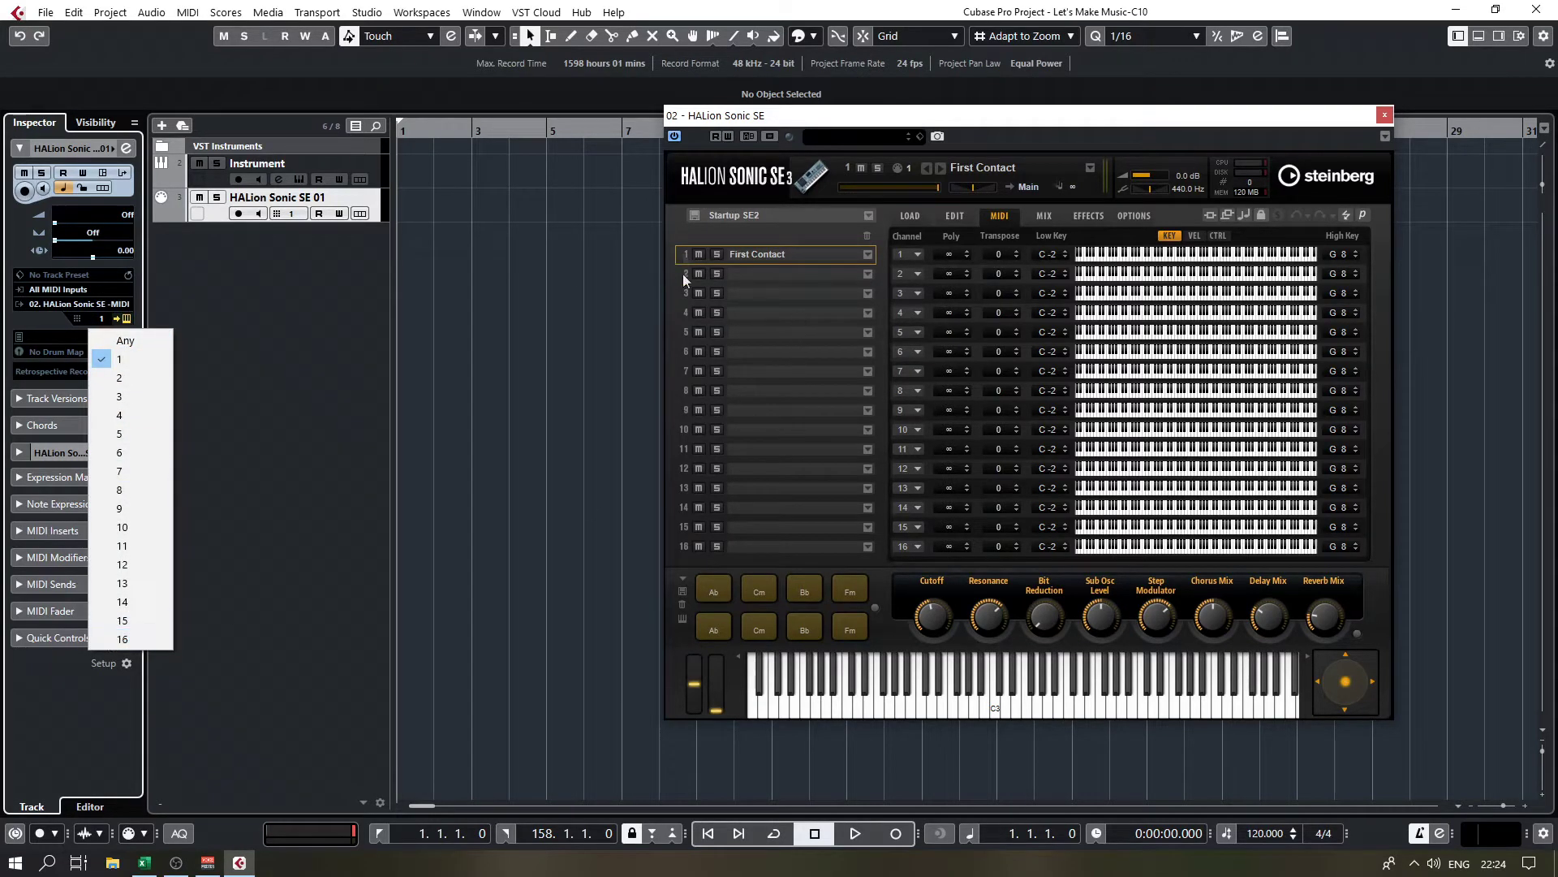
right_click(218, 213)
click(191, 251)
click(70, 305)
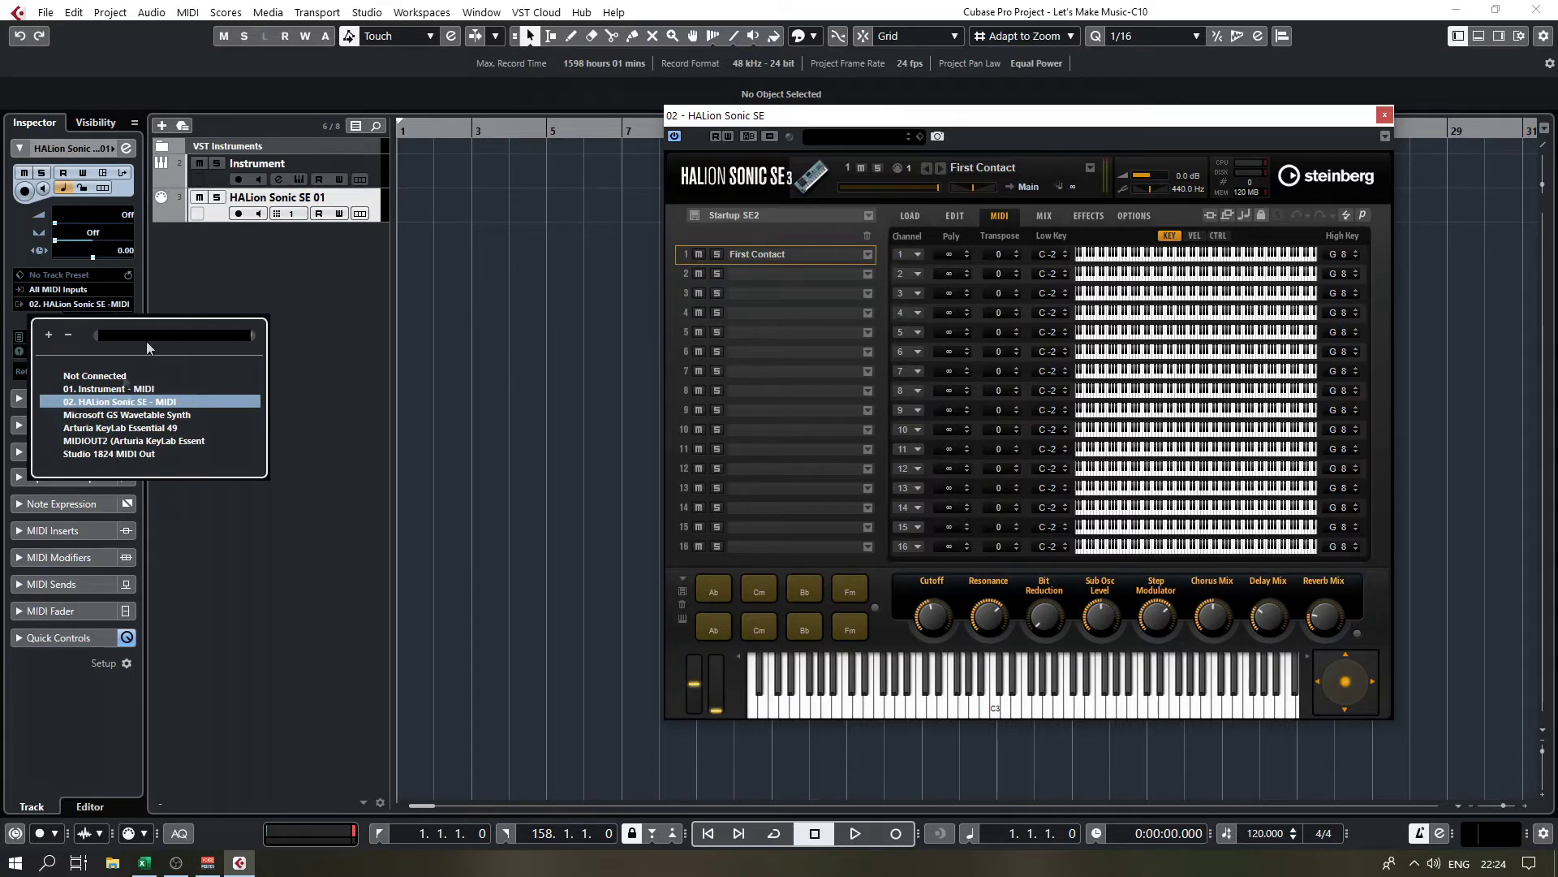
click(832, 128)
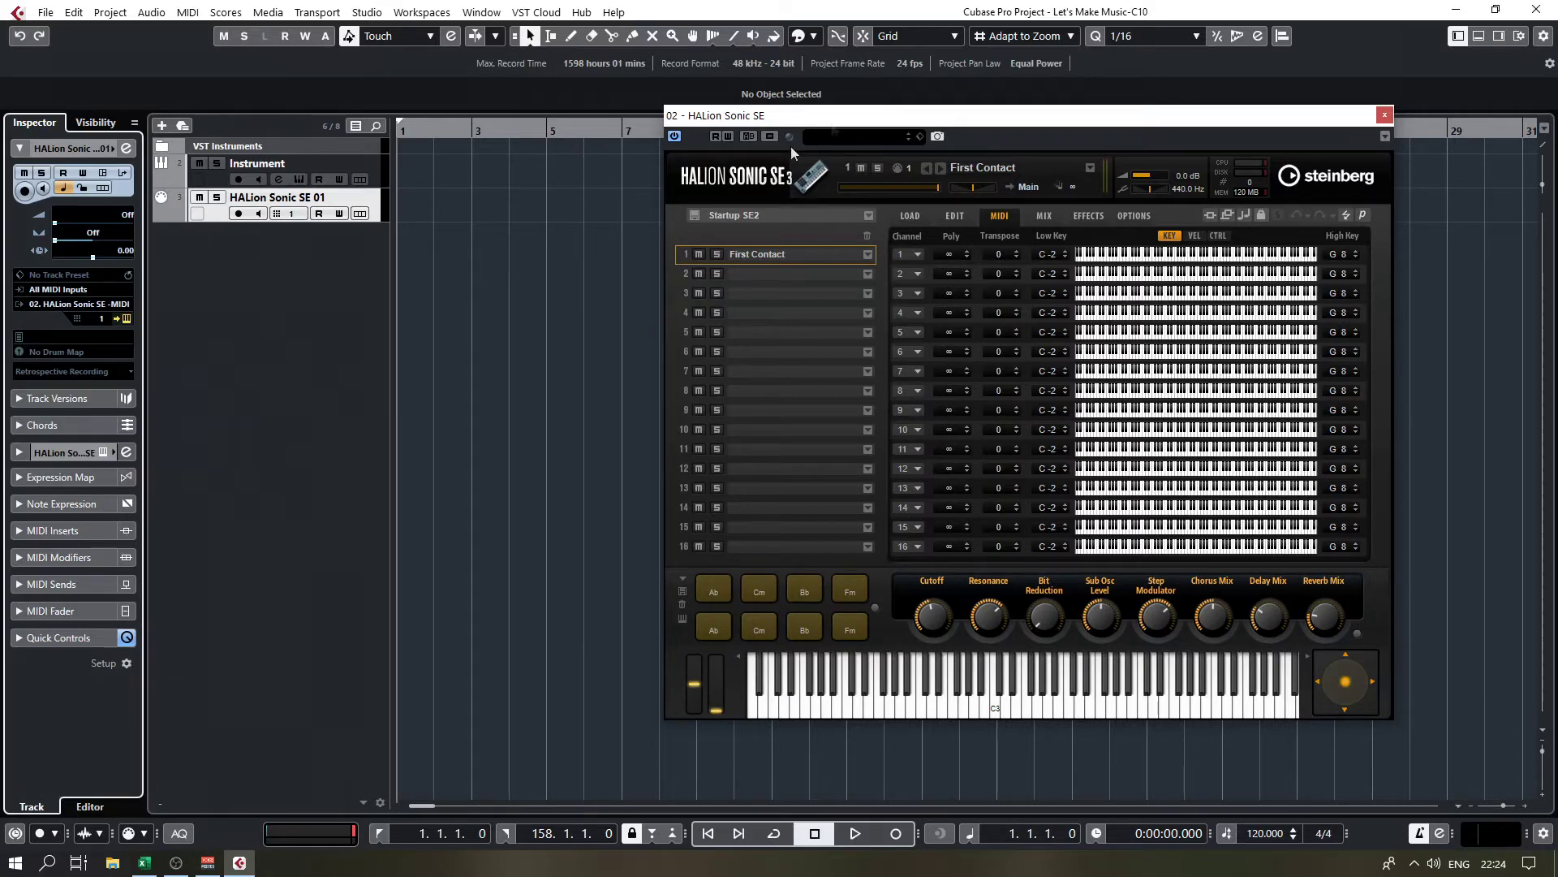
Step: Duplicate the HALion Sonic SE 01 track and set the copy's MIDI channel to 2
right_click(215, 218)
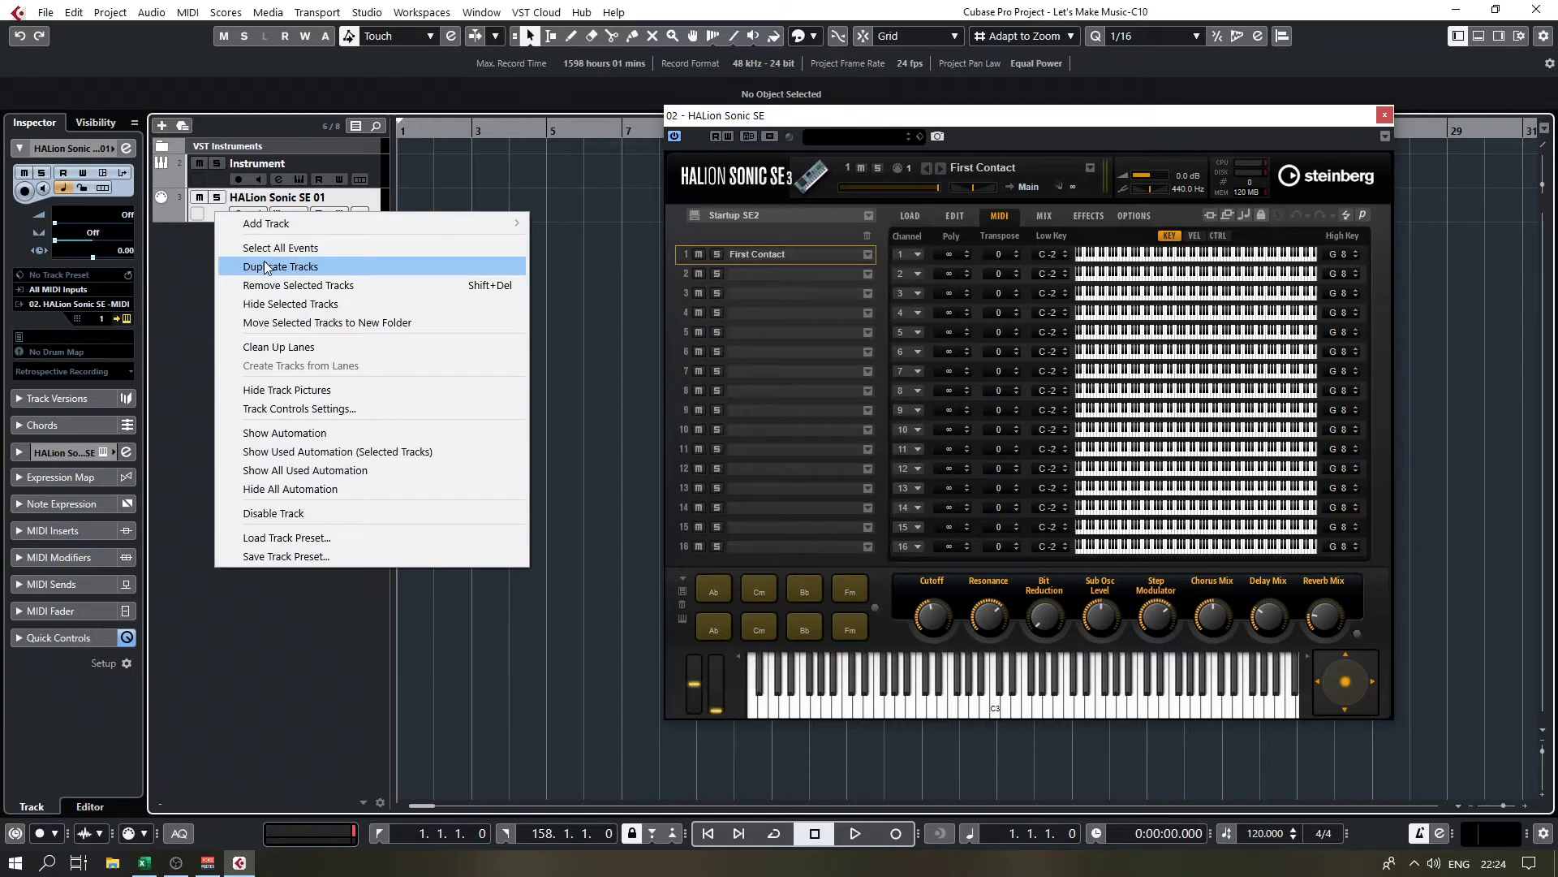
click(265, 268)
click(102, 318)
click(106, 350)
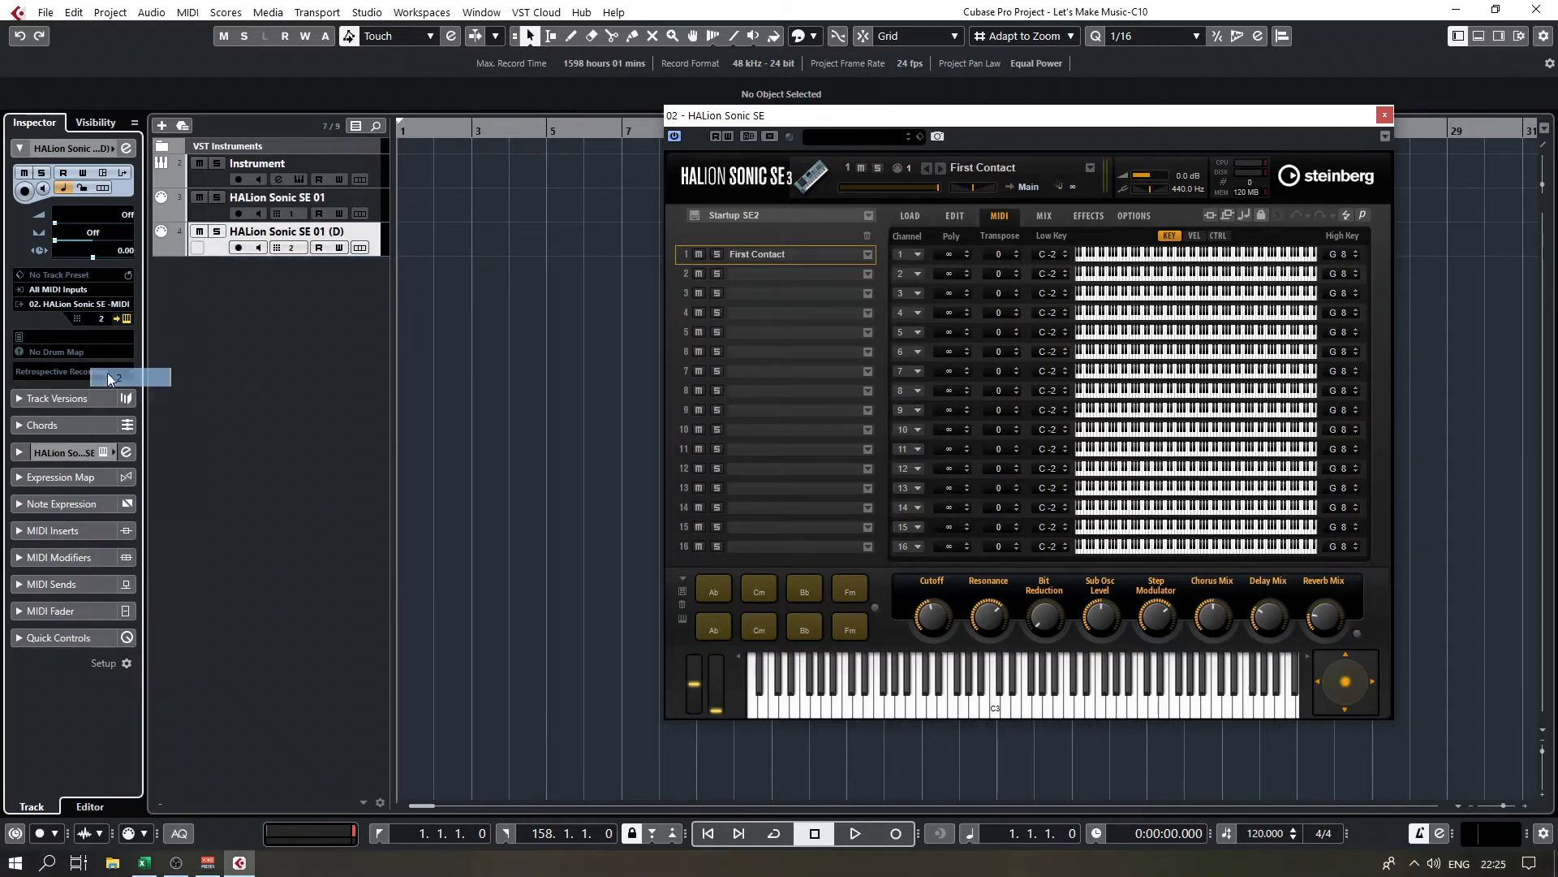
Step: Select HALion Sonic SE 01 and its duplicate in turn to compare their slots in the HALion Sonic SE window, moving that window slightly
click(216, 214)
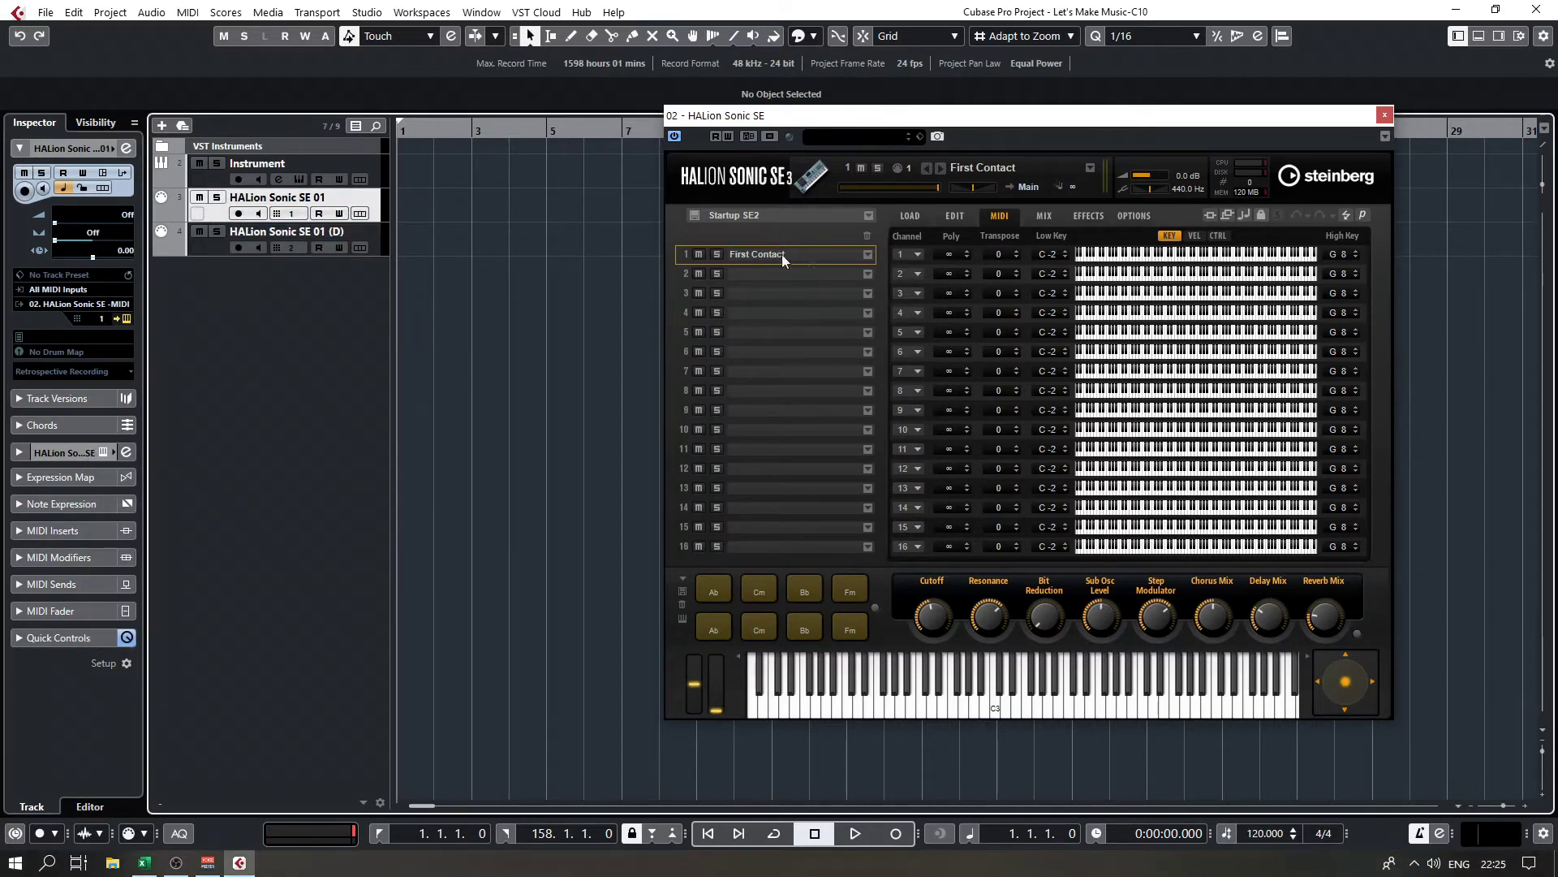
click(217, 231)
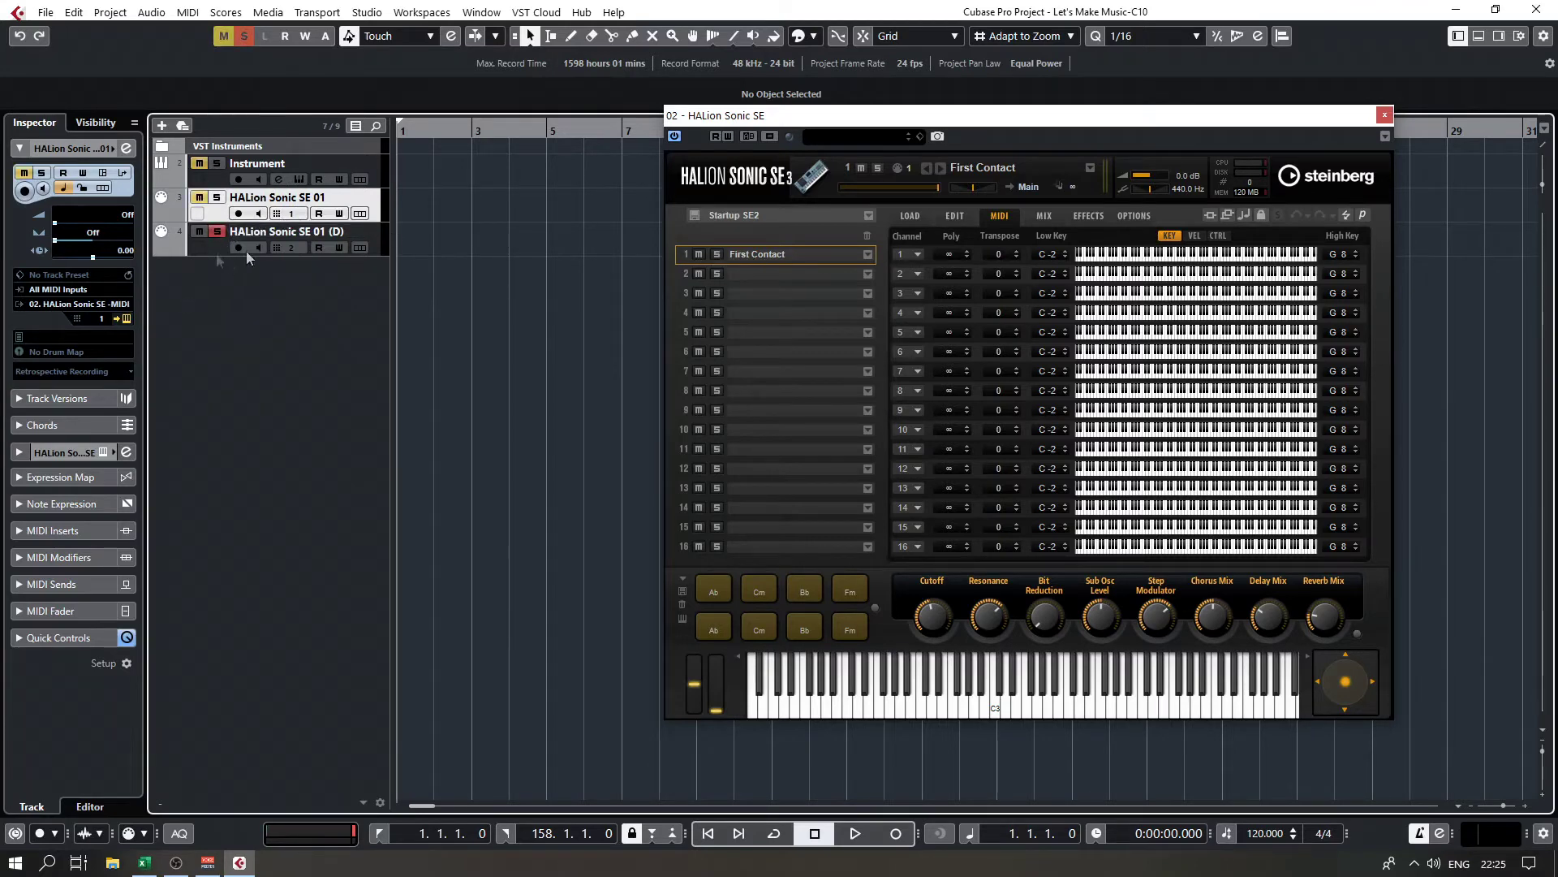
click(246, 250)
click(217, 232)
click(216, 211)
click(216, 251)
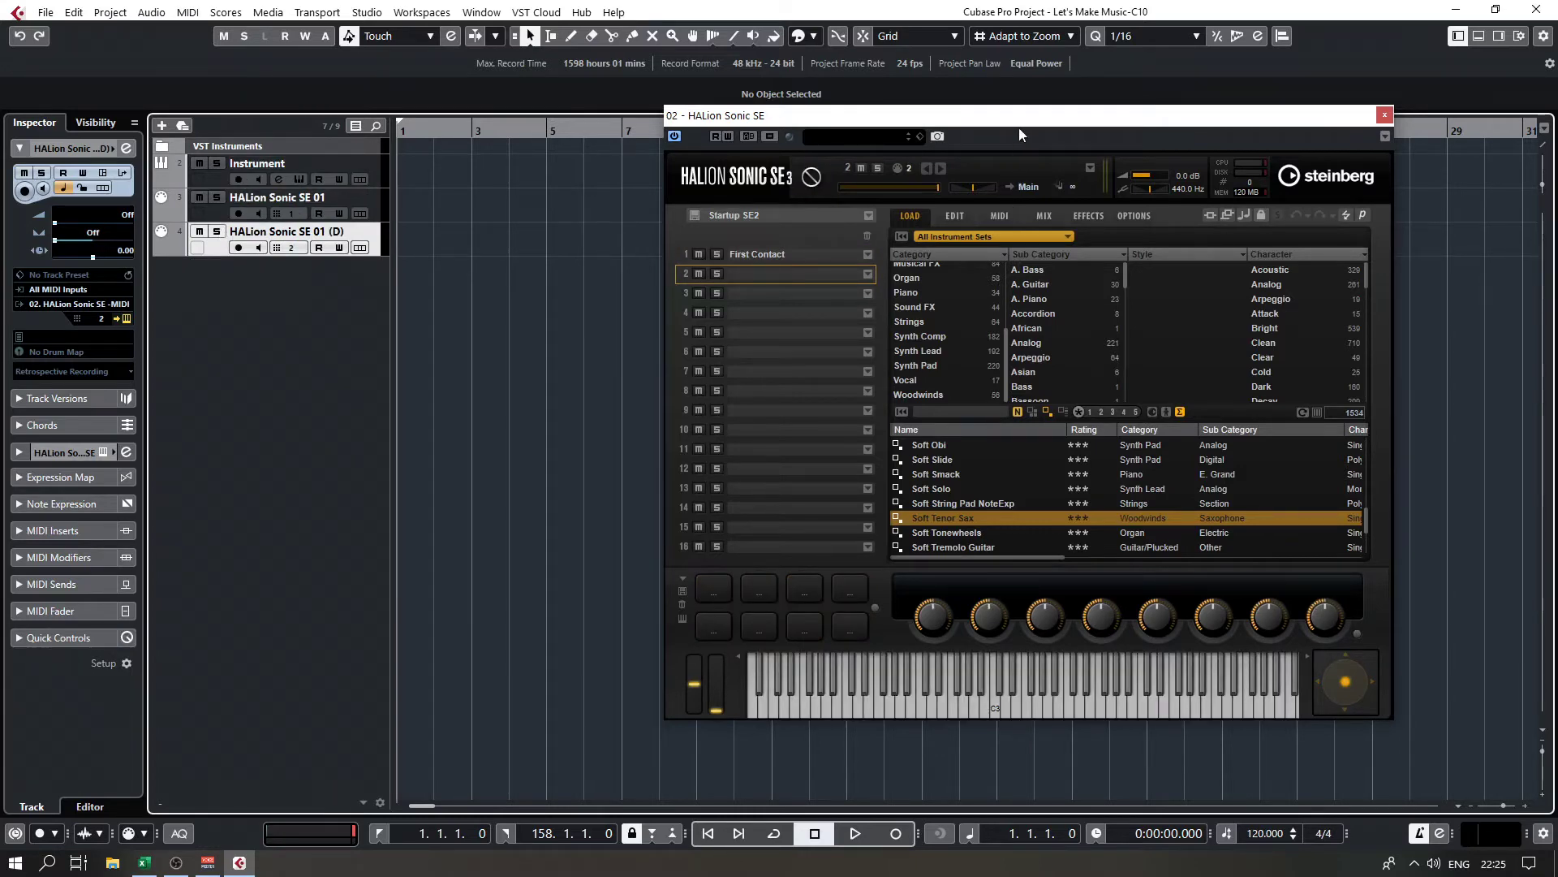
drag(1019, 119, 1003, 111)
click(204, 214)
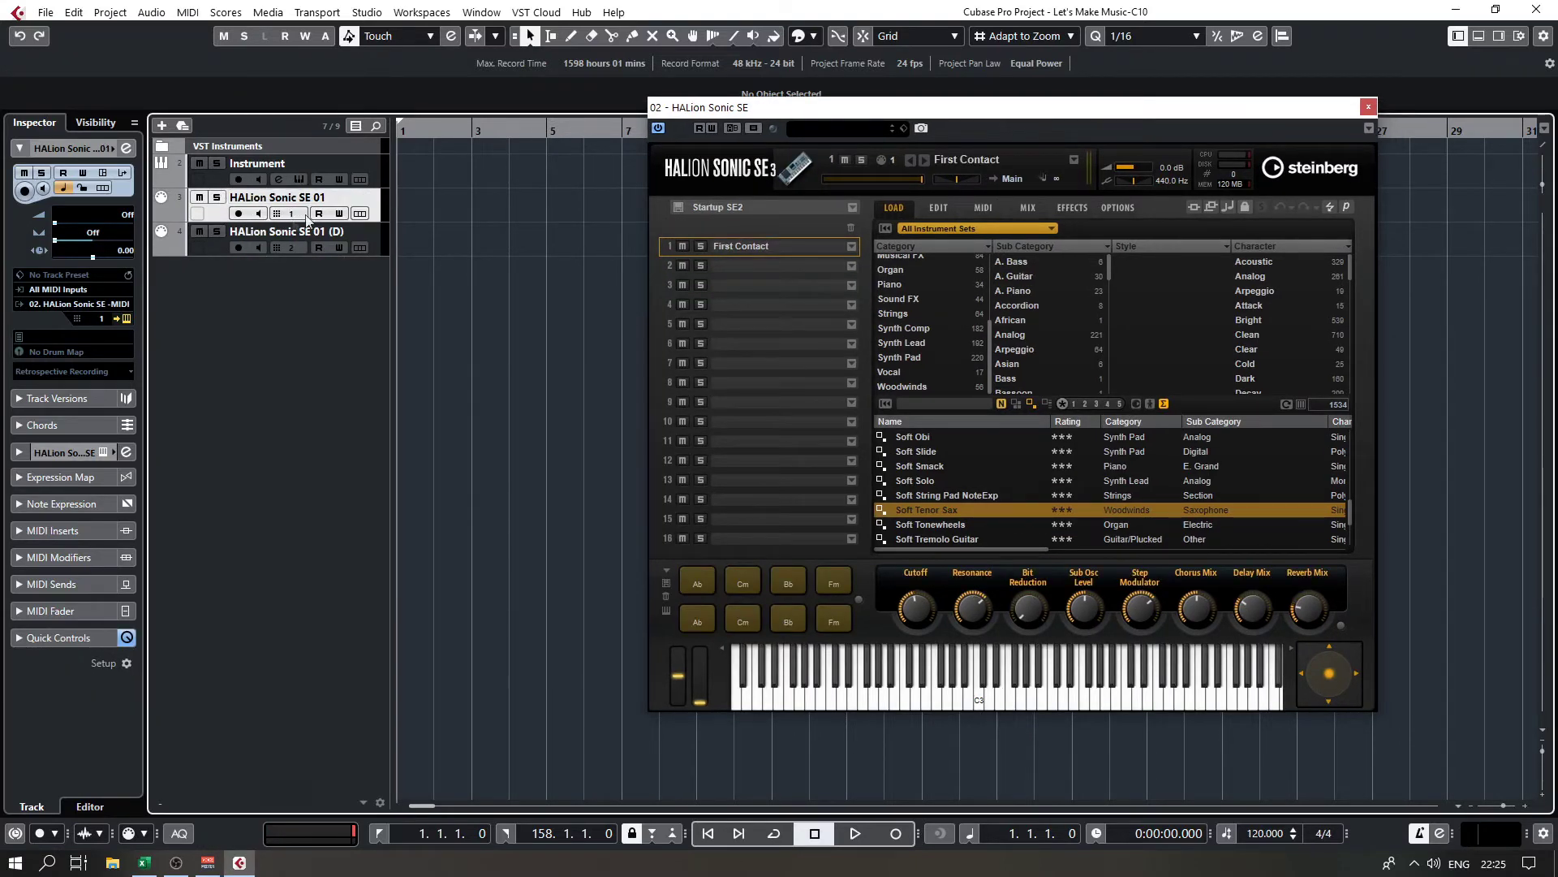
click(258, 250)
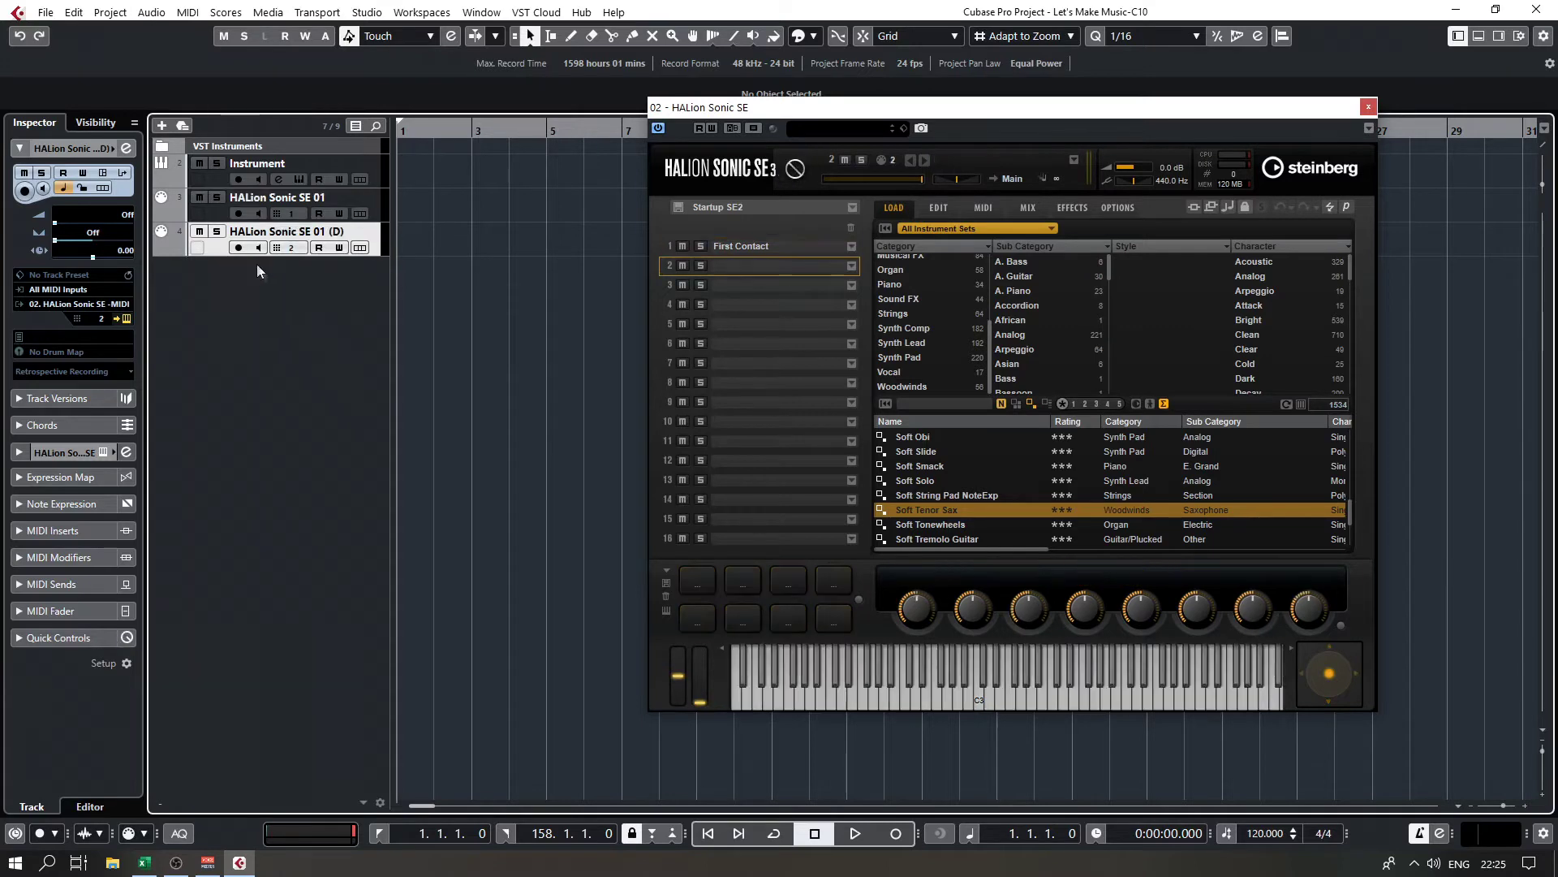
Step: Add two MIDI tracks, one at a time with default names, below the duplicated HALion track
right_click(261, 274)
click(341, 322)
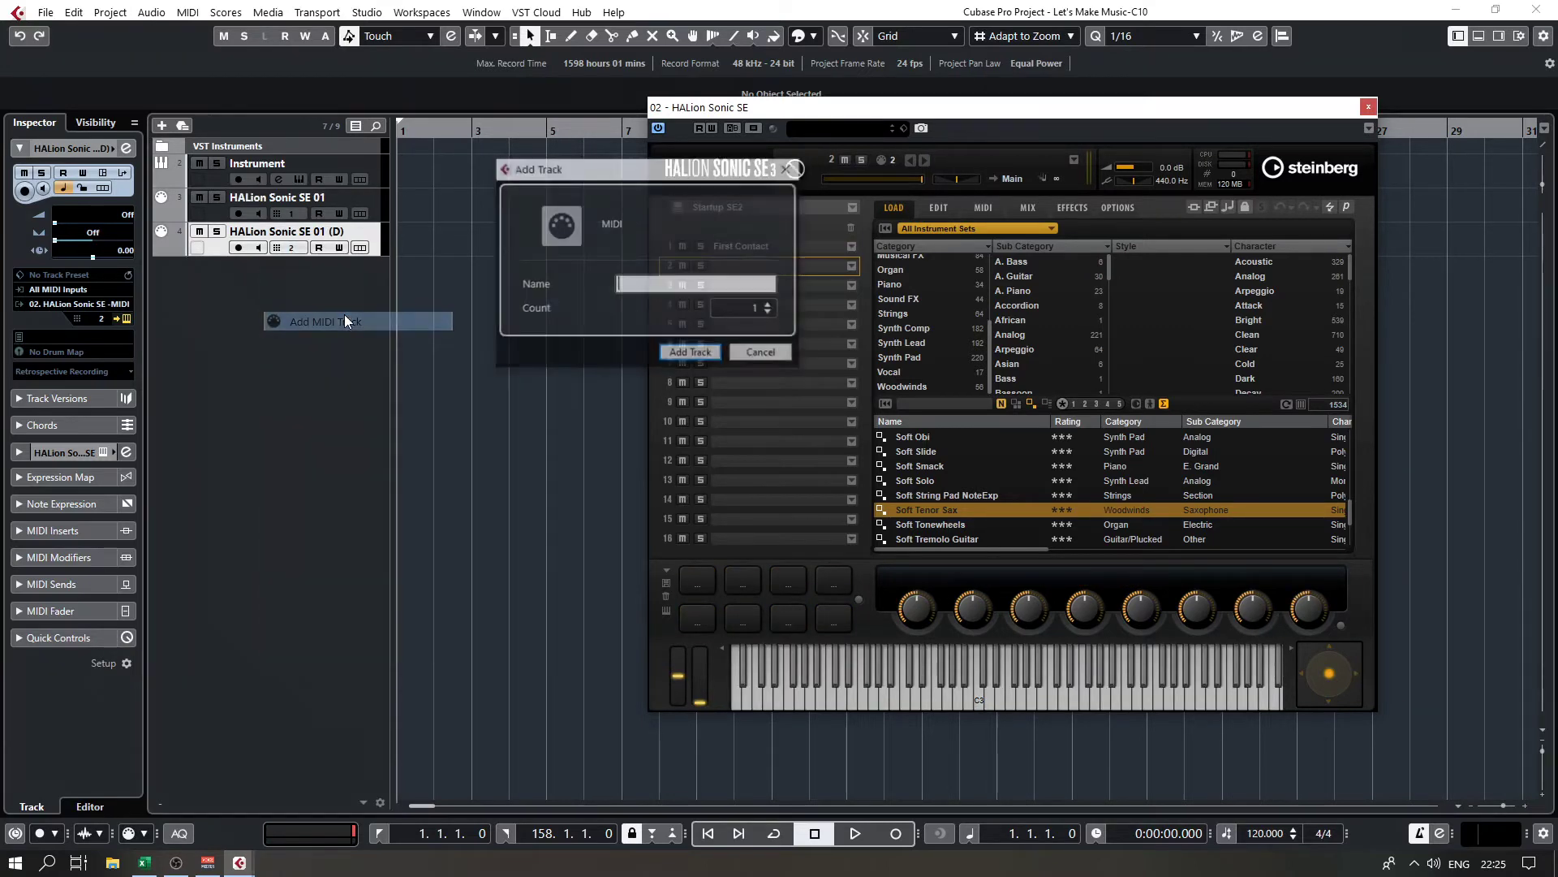
key(Return)
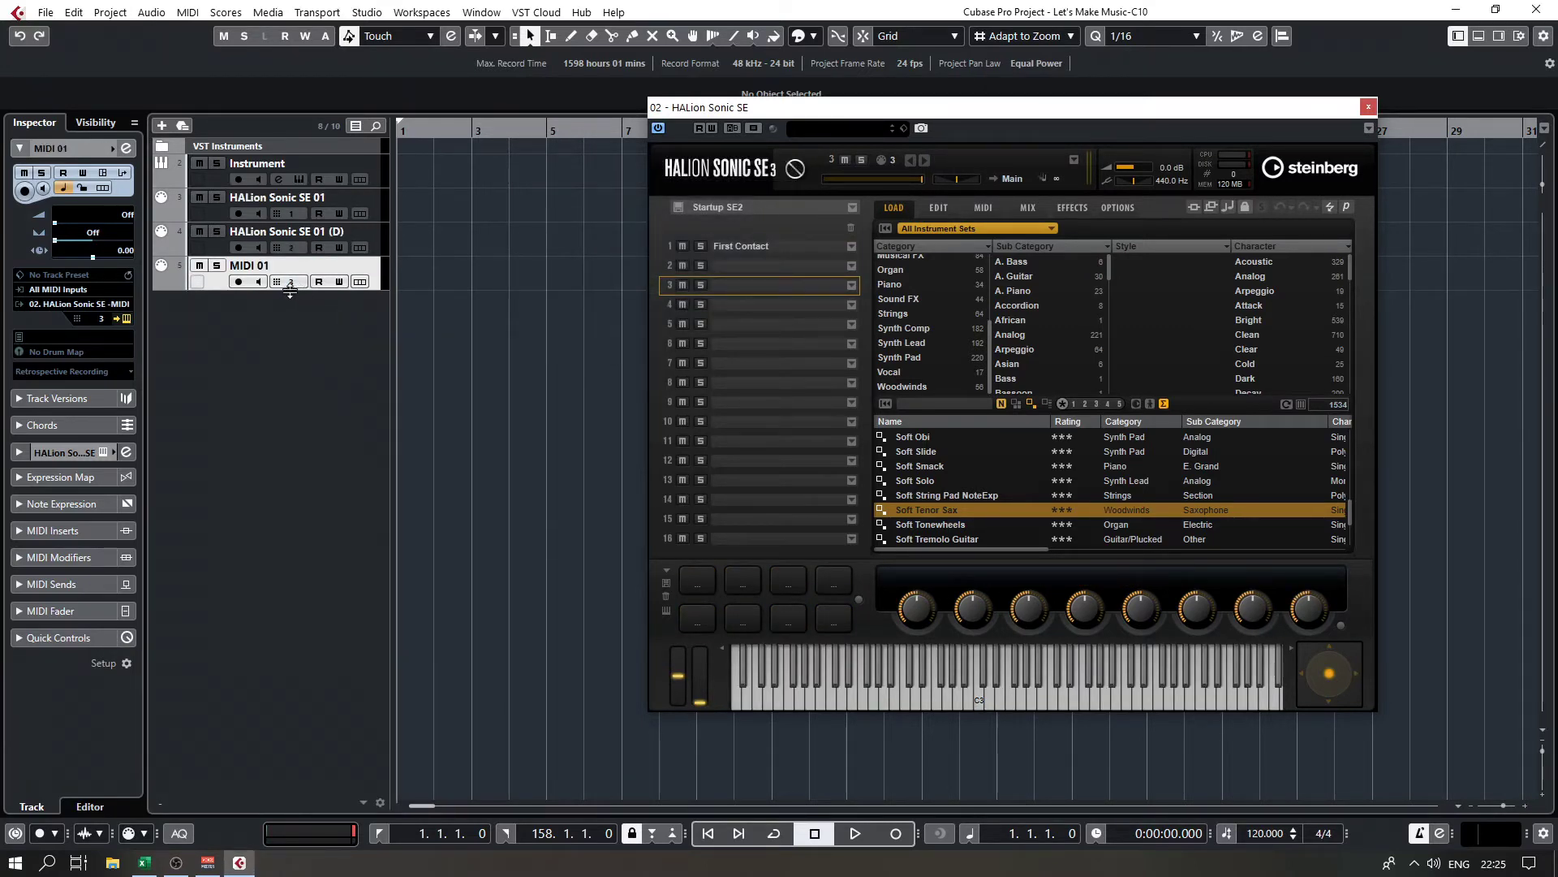
right_click(229, 348)
click(291, 396)
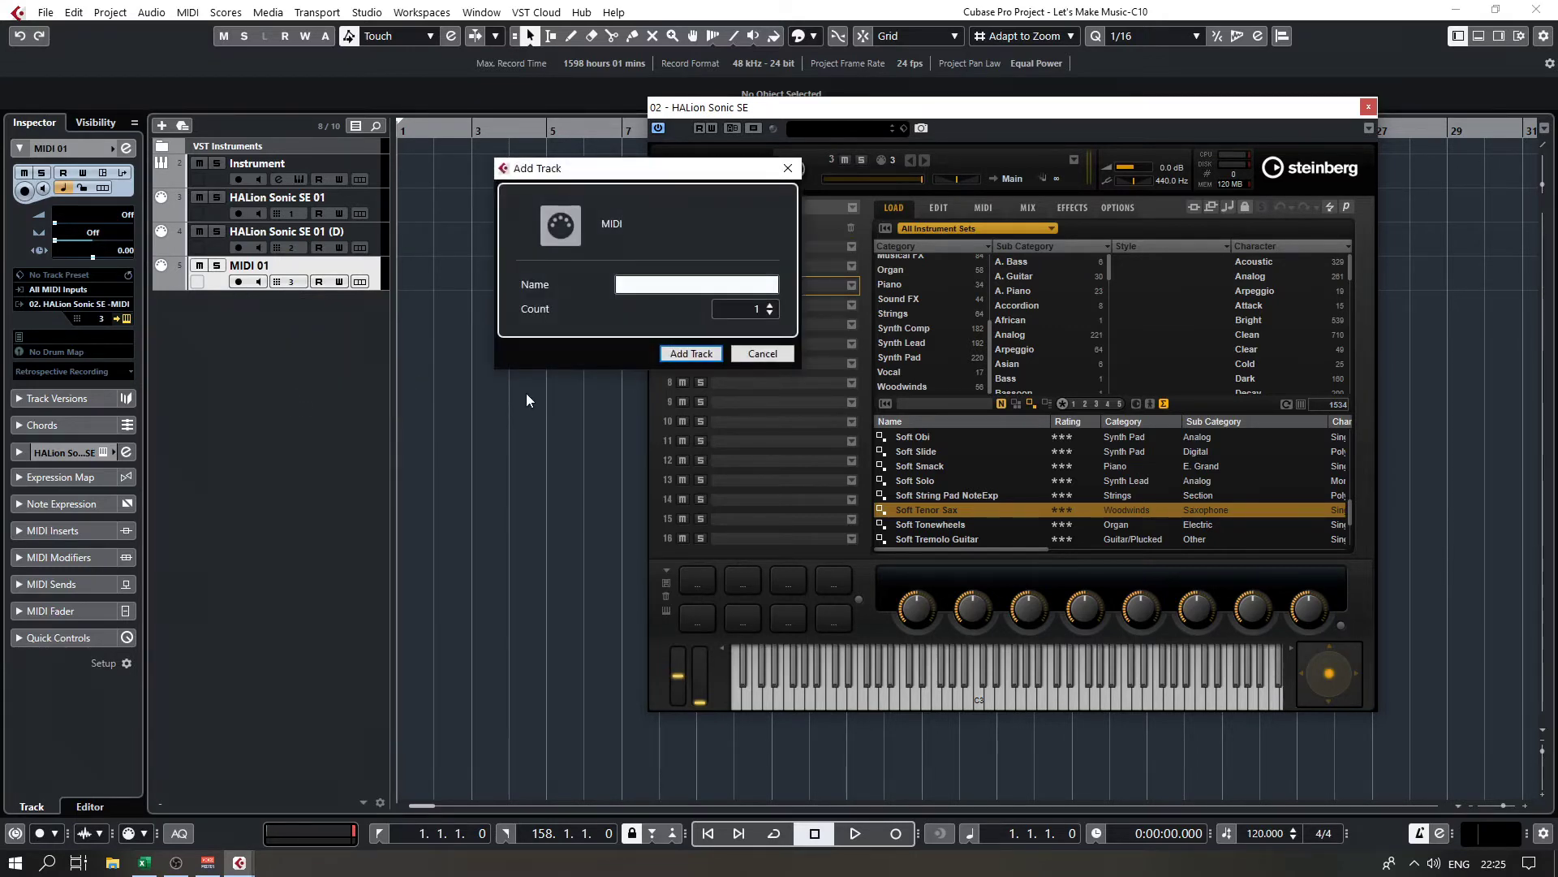
key(Return)
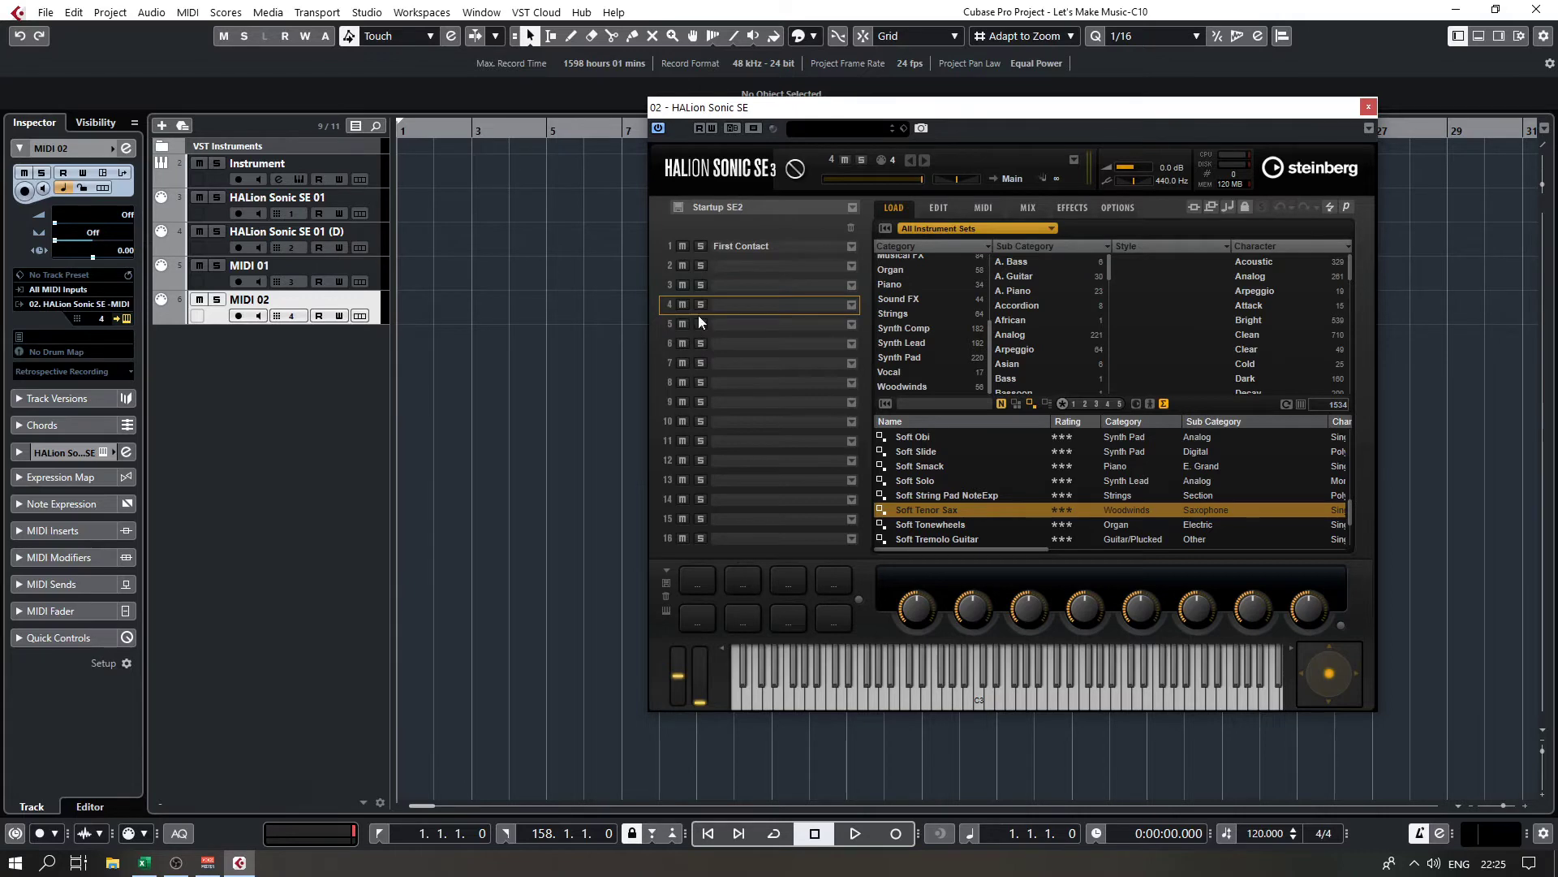
Step: Load the program [GM 055] Synth Voice into slot 1 of HALion Sonic SE and close the program browser
click(852, 246)
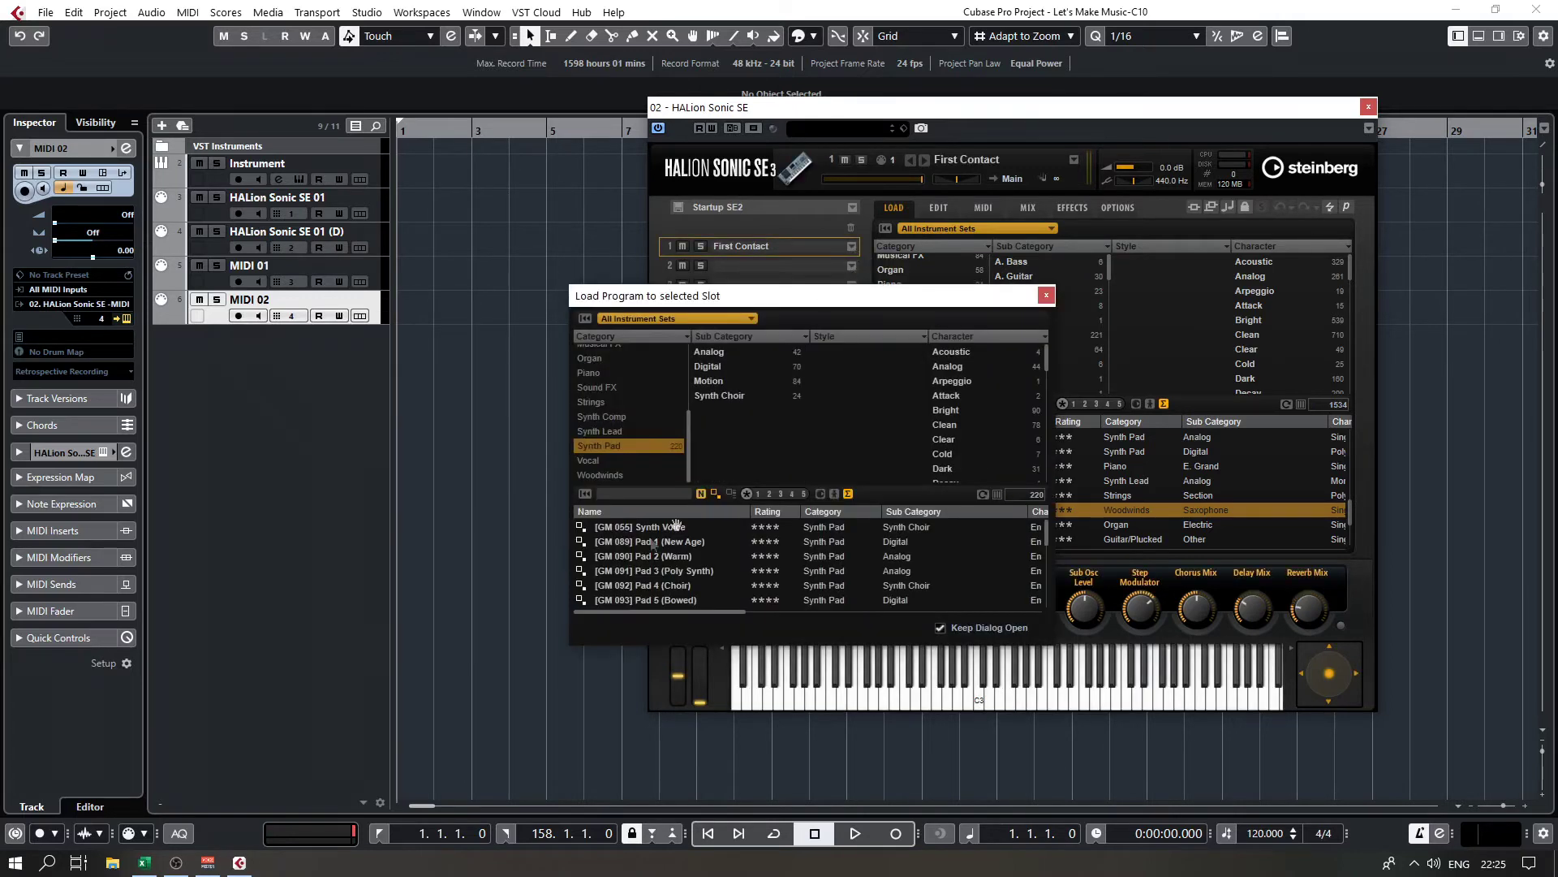
click(634, 528)
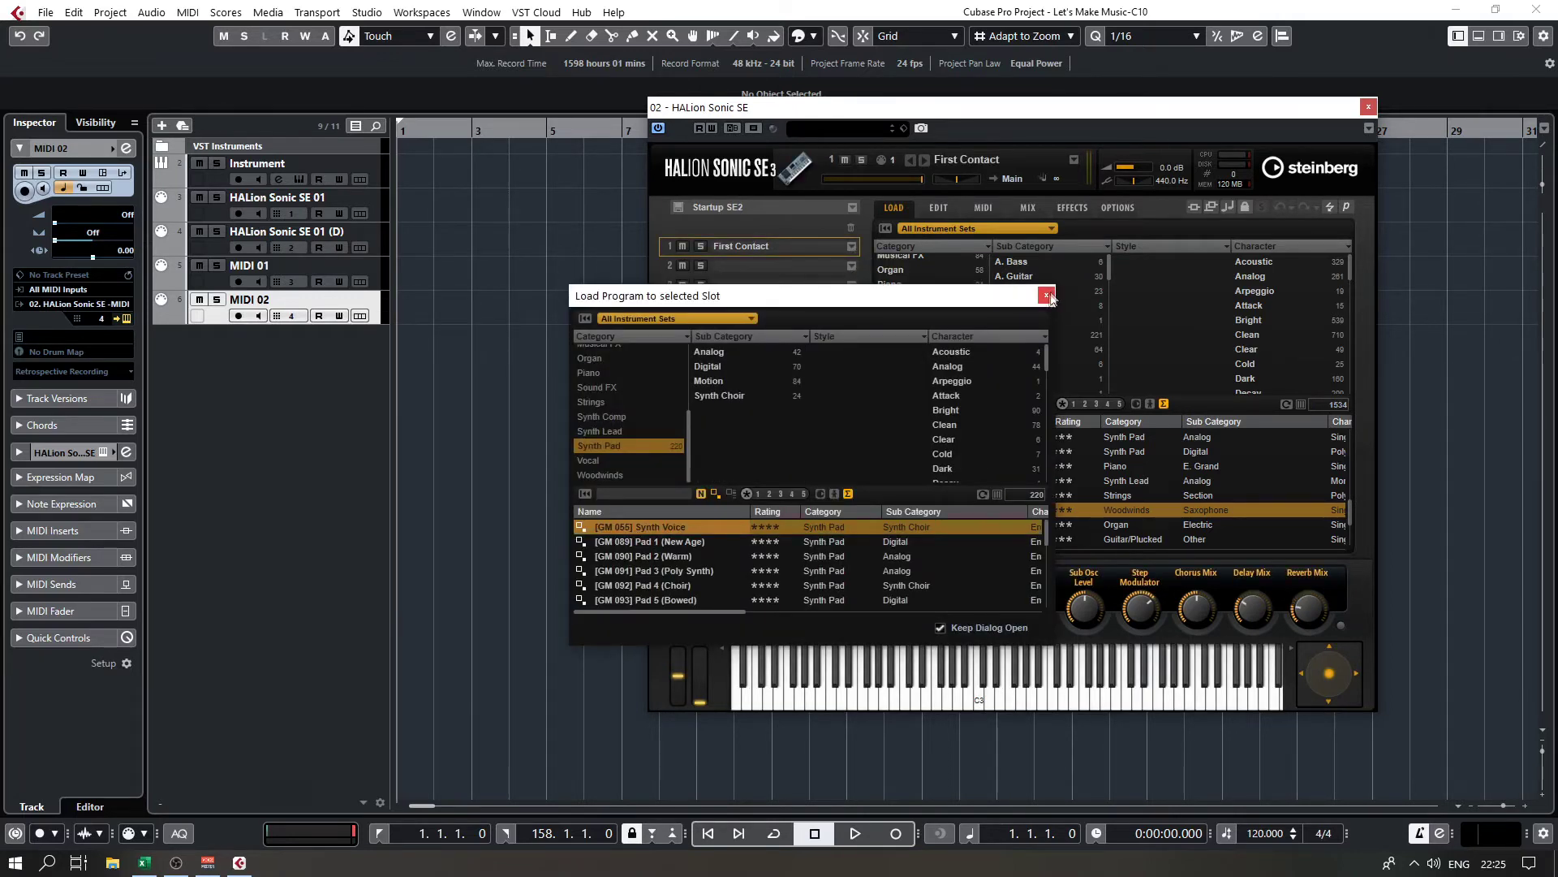
double_click(705, 527)
click(1046, 296)
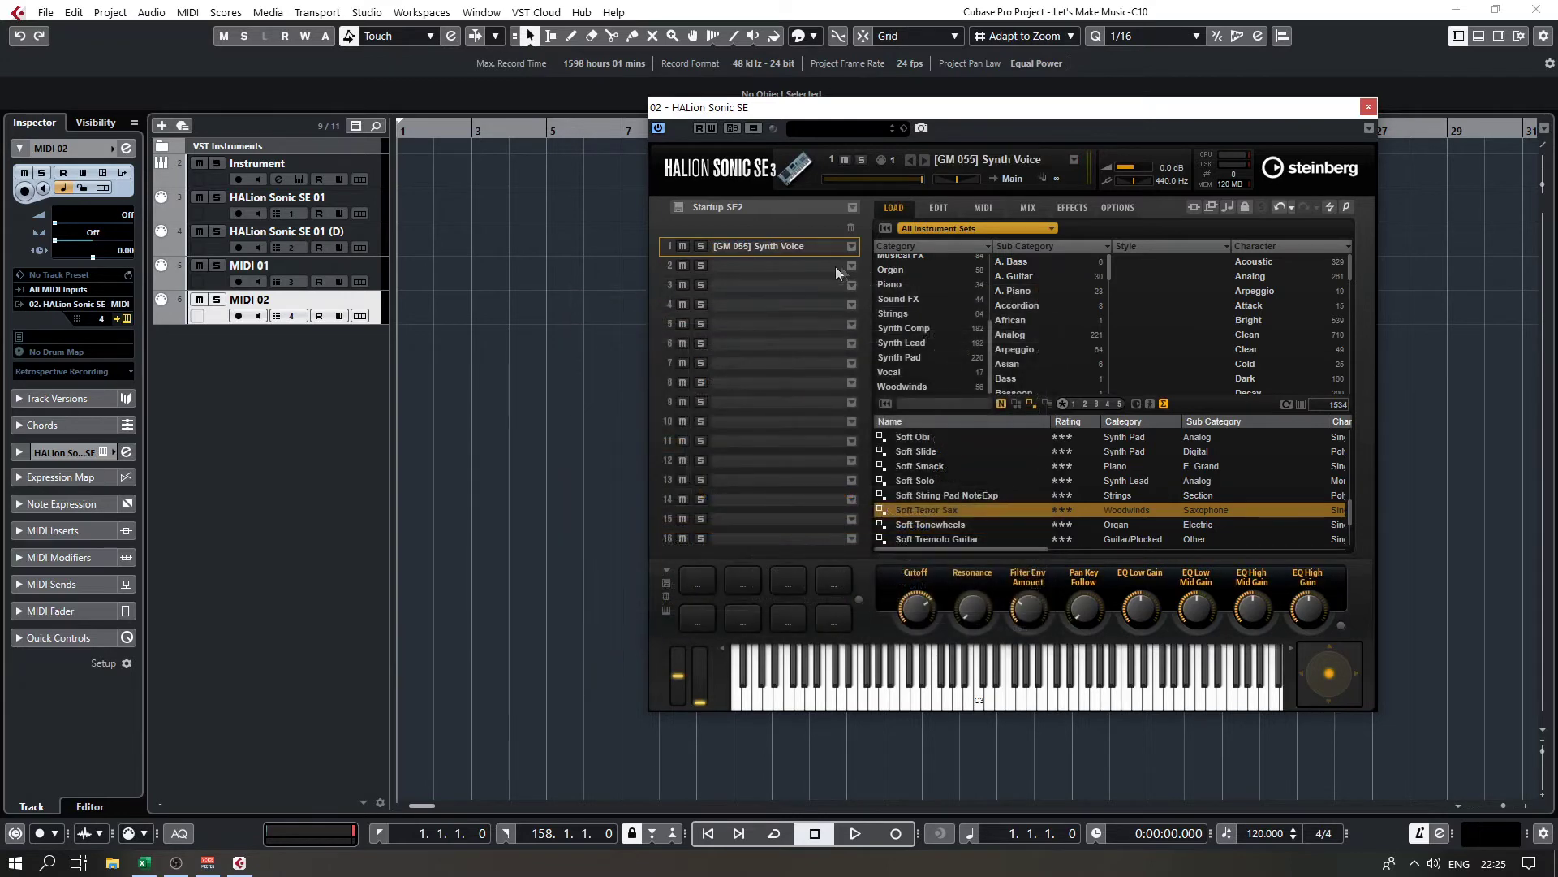
Step: Load [GM 051] Synth Strings 1 into slot 2 and [GM 047] Orchestral Harp into slot 3 of HALion Sonic SE
click(851, 266)
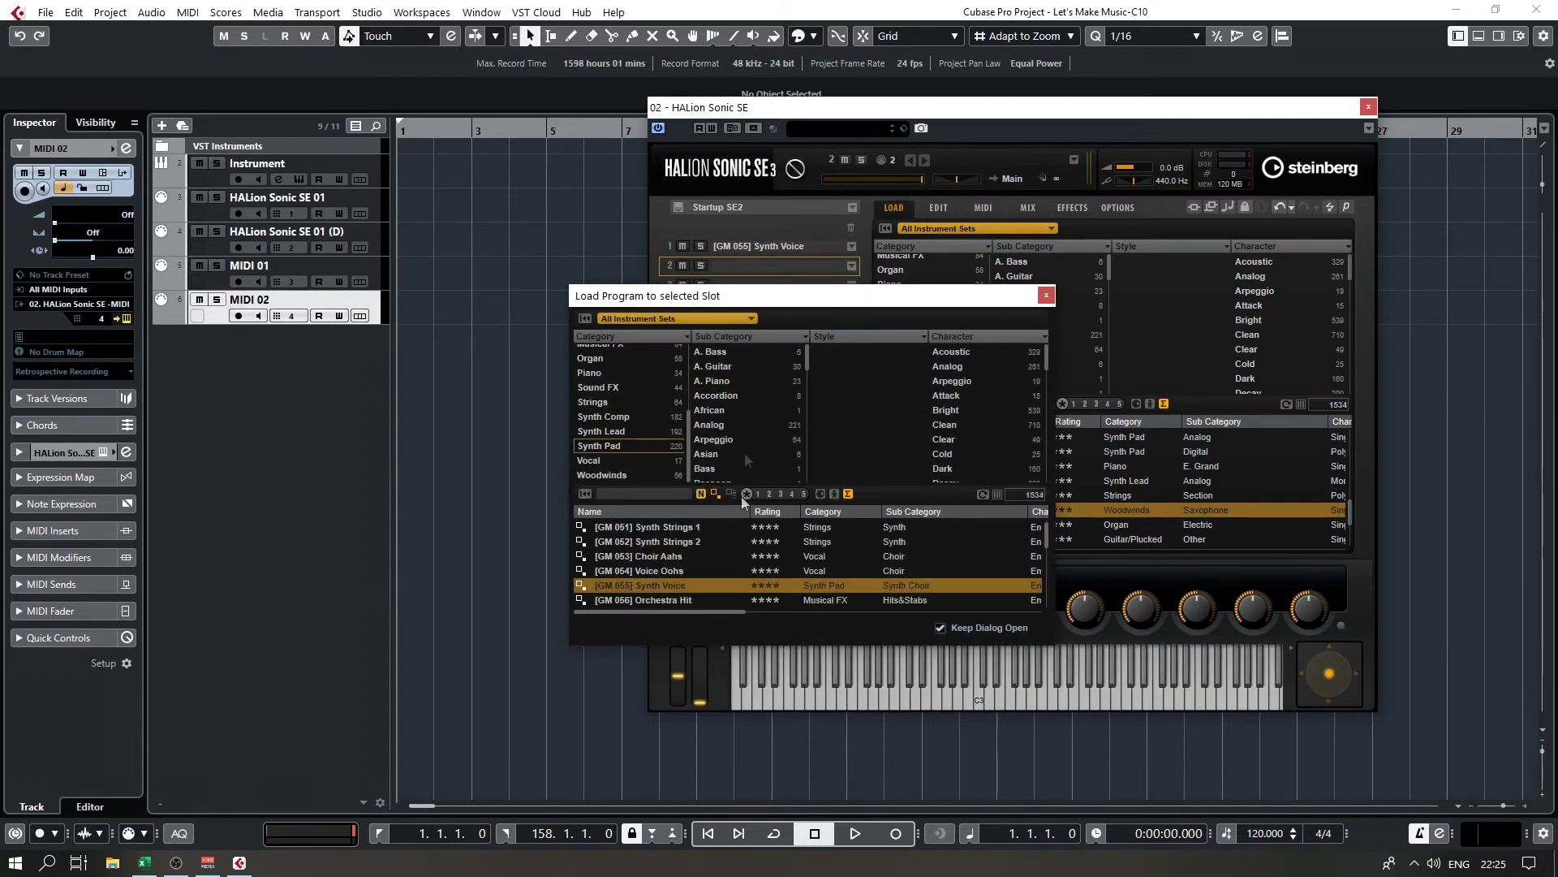
double_click(669, 528)
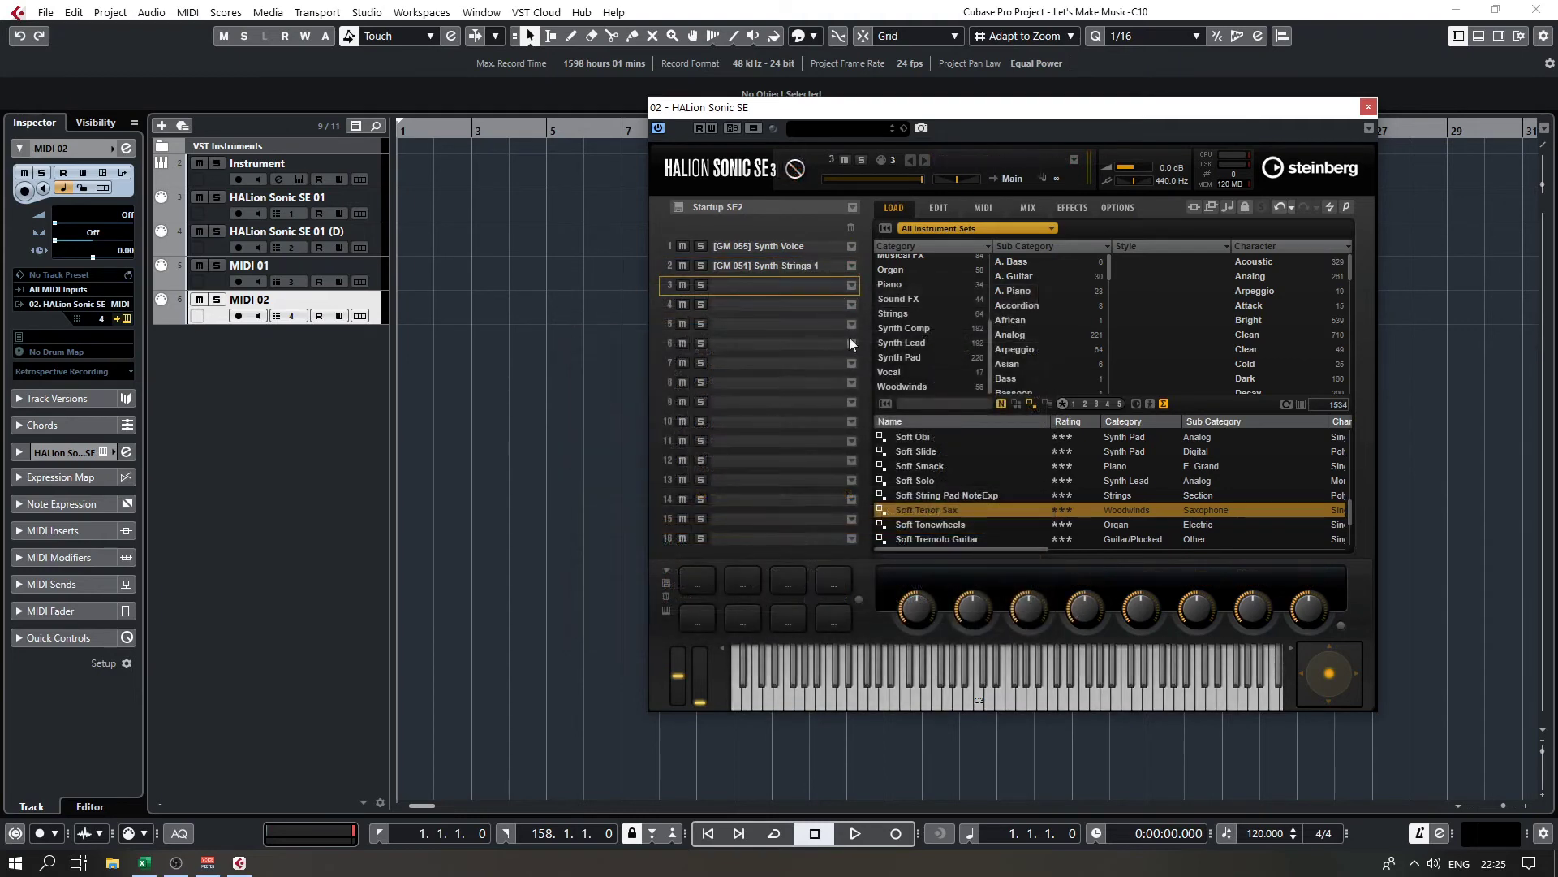
click(851, 288)
double_click(666, 540)
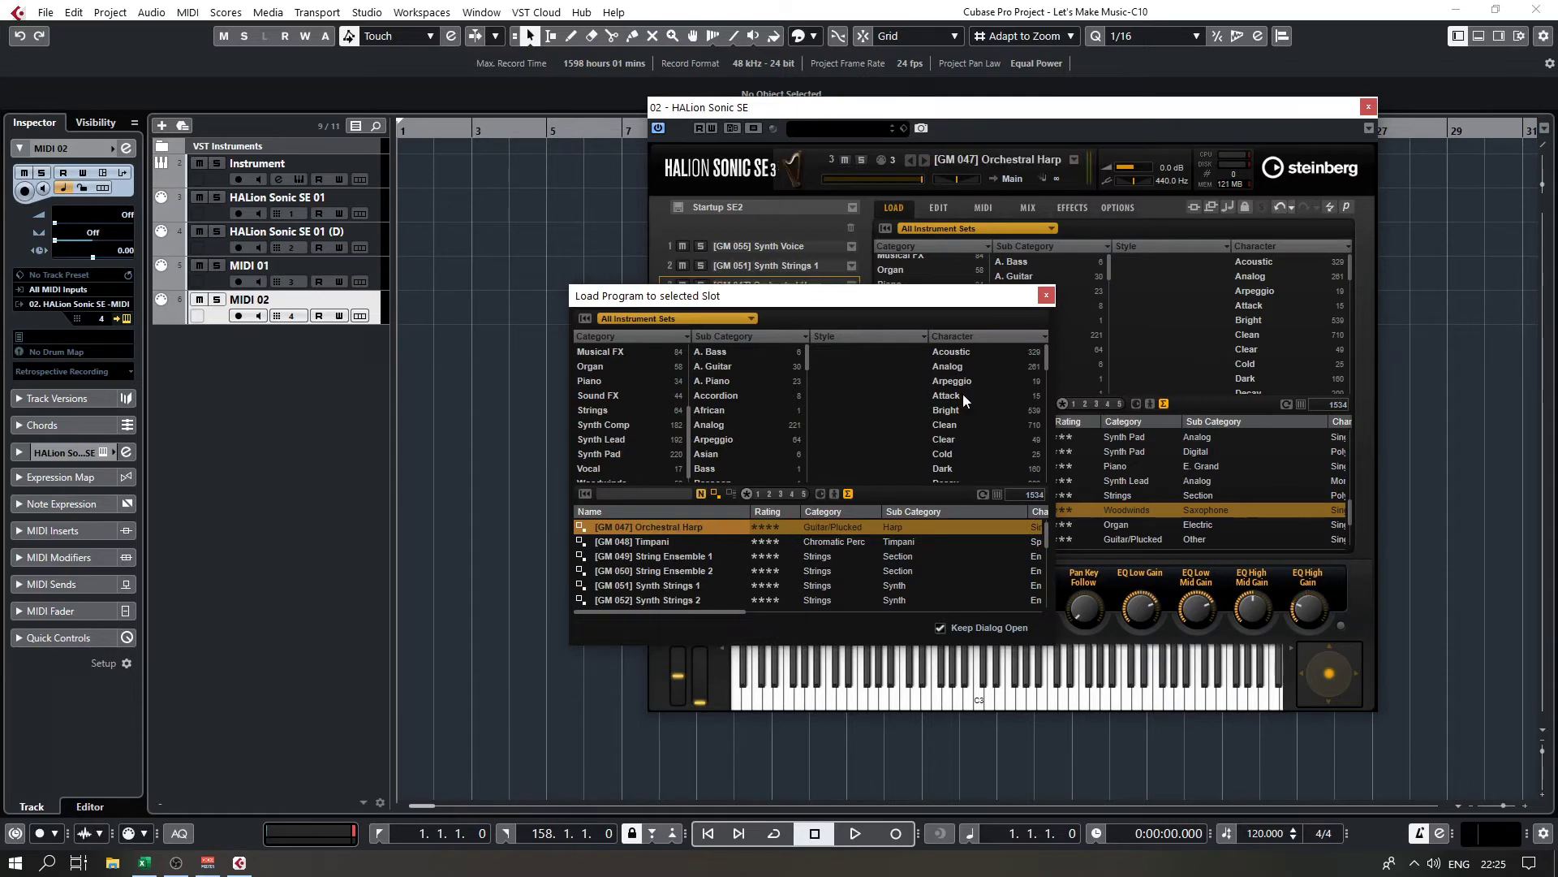
click(1047, 294)
Step: Remove the MIDI 02 track and audition the three remaining MIDI tracks by record-enabling them in turn
right_click(201, 312)
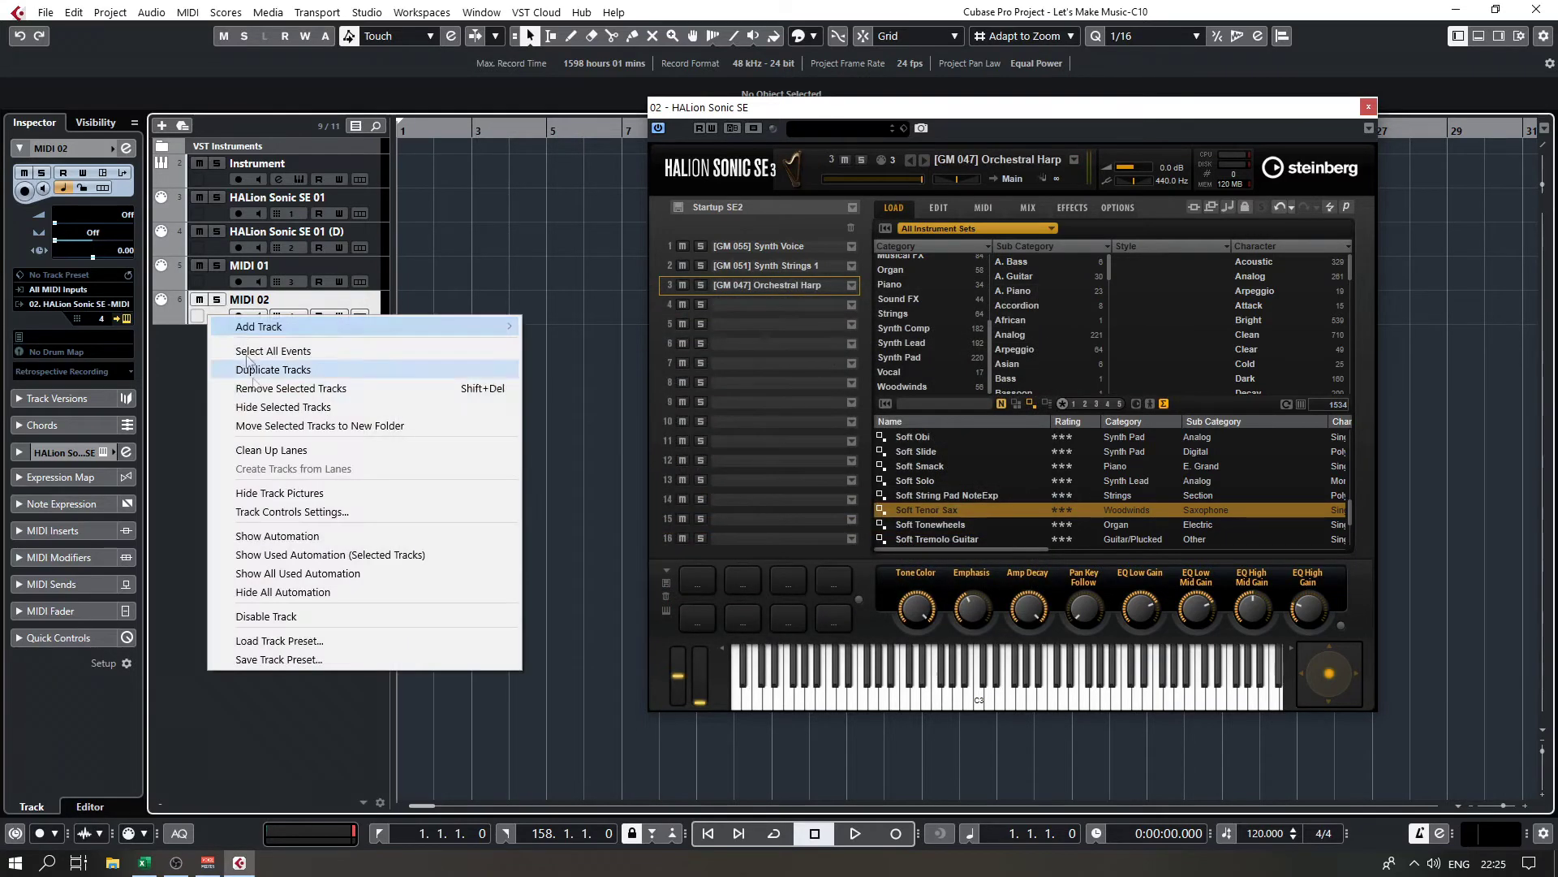
click(265, 390)
click(225, 217)
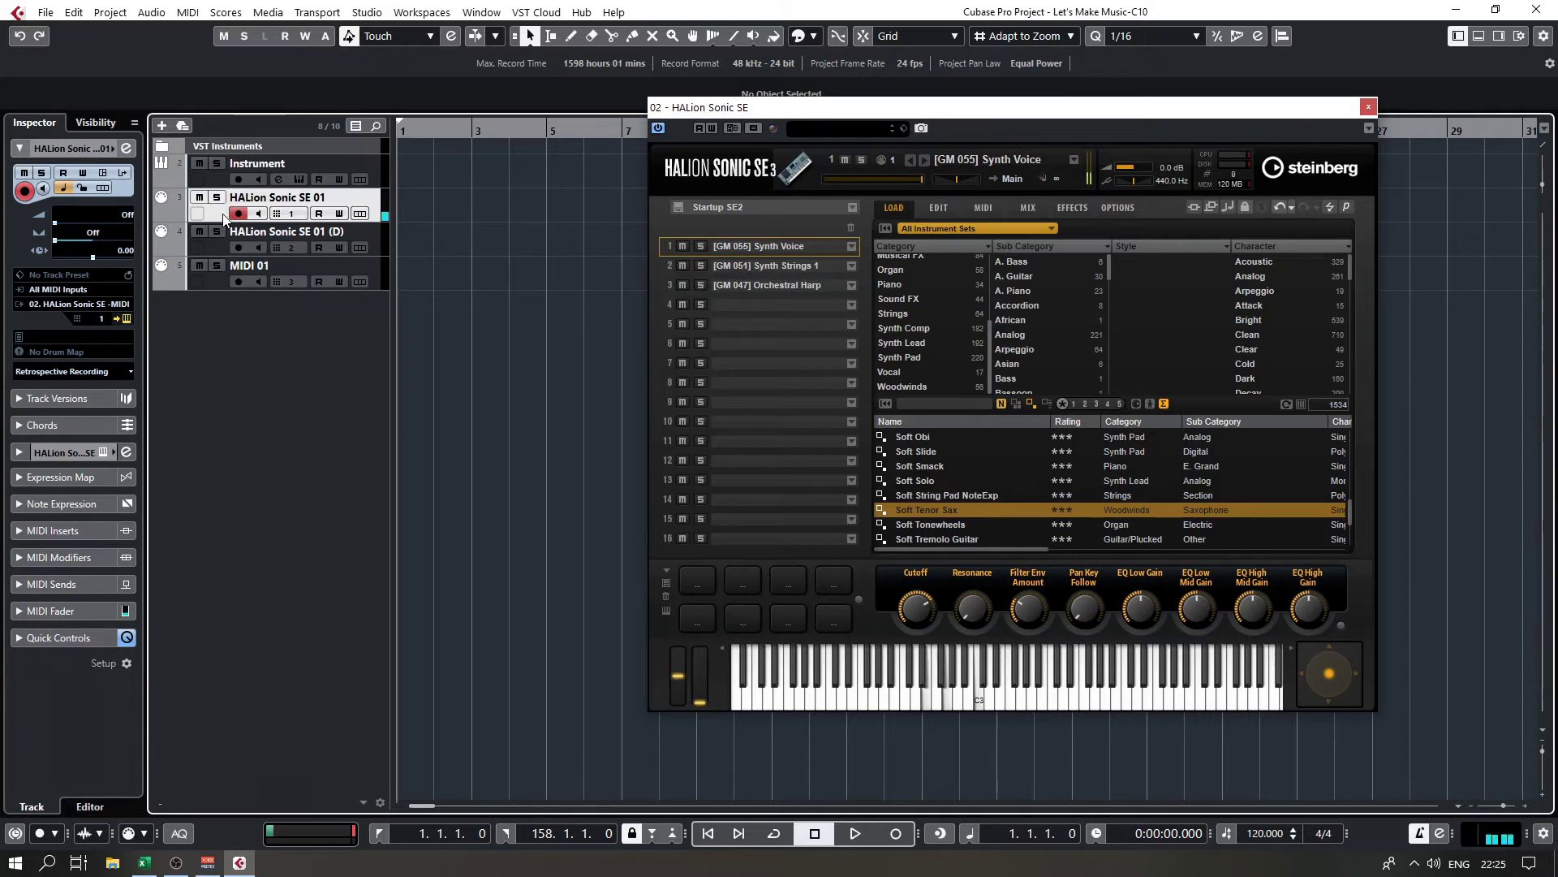
click(234, 214)
click(238, 247)
click(237, 282)
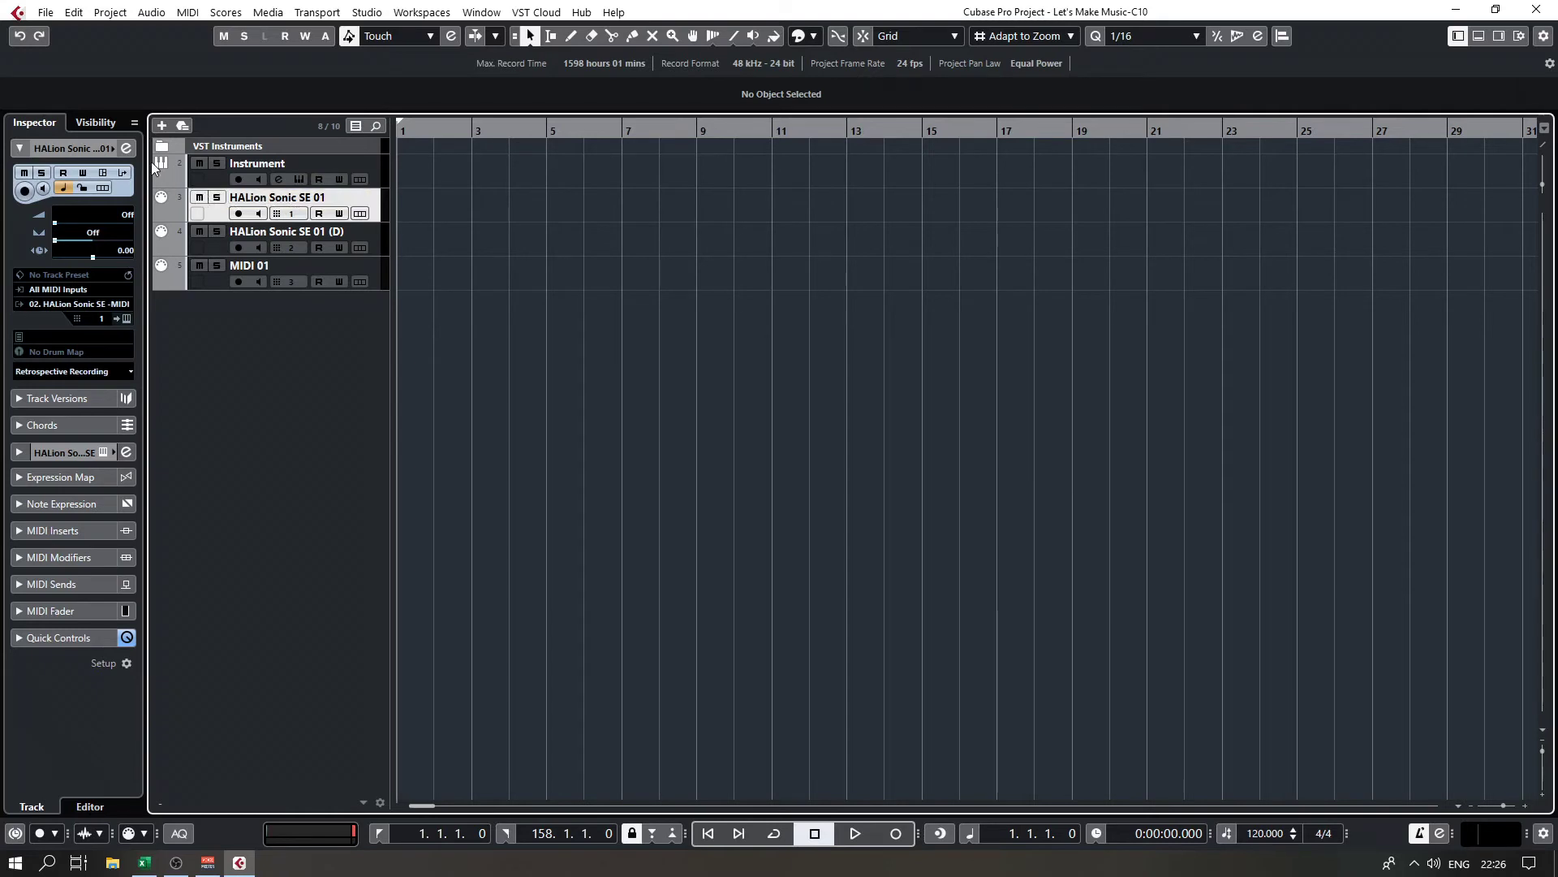
Step: Open the Instrument track's Channel Settings, move the window clear of the track list, and examine its insert effect choices
click(221, 170)
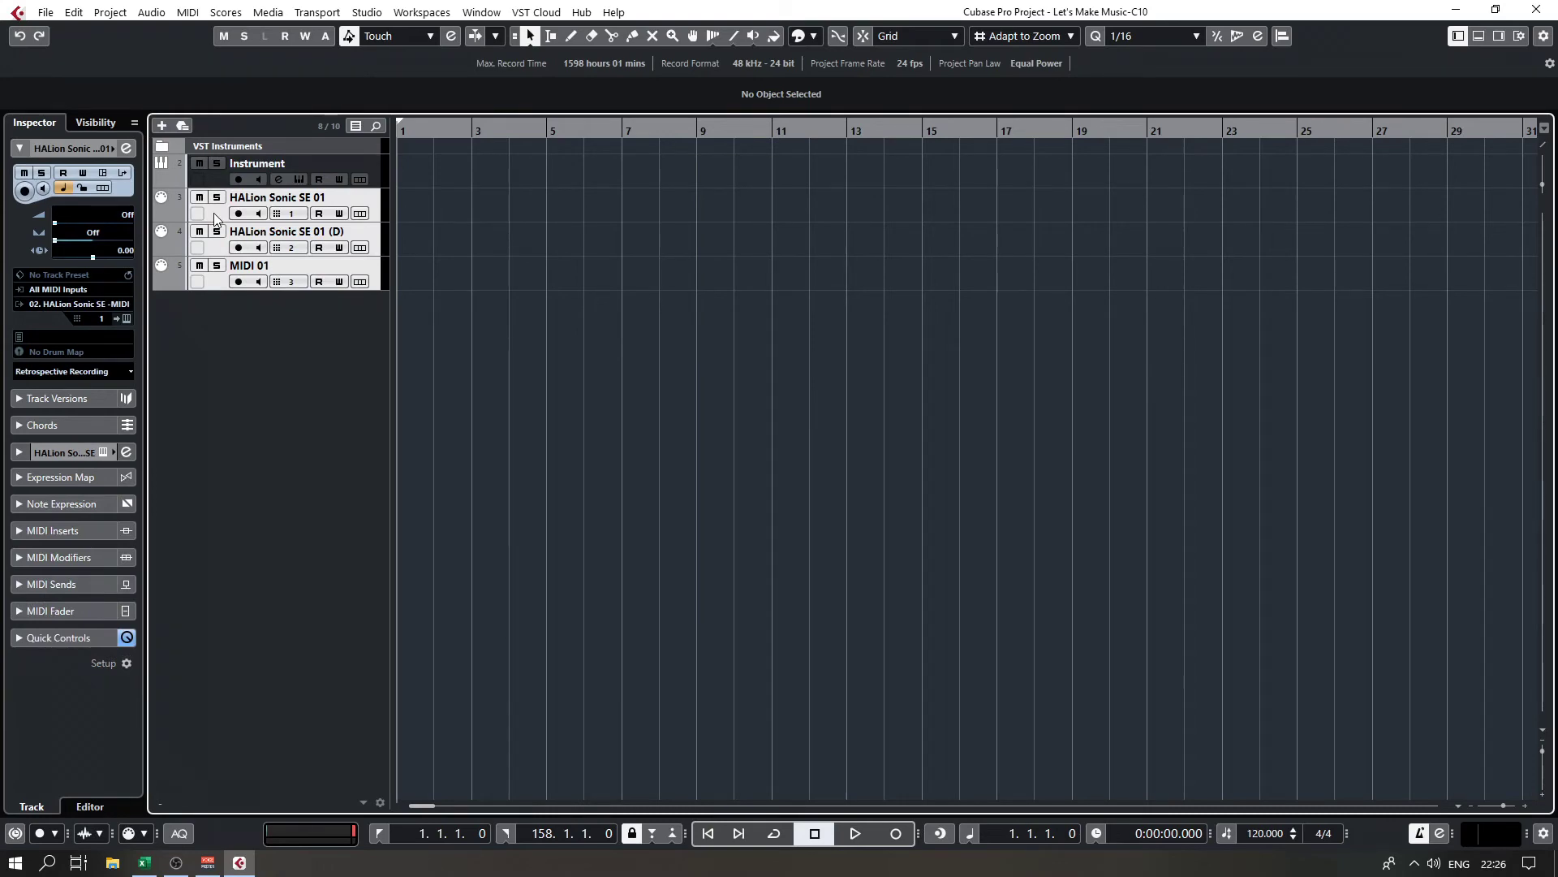
click(279, 179)
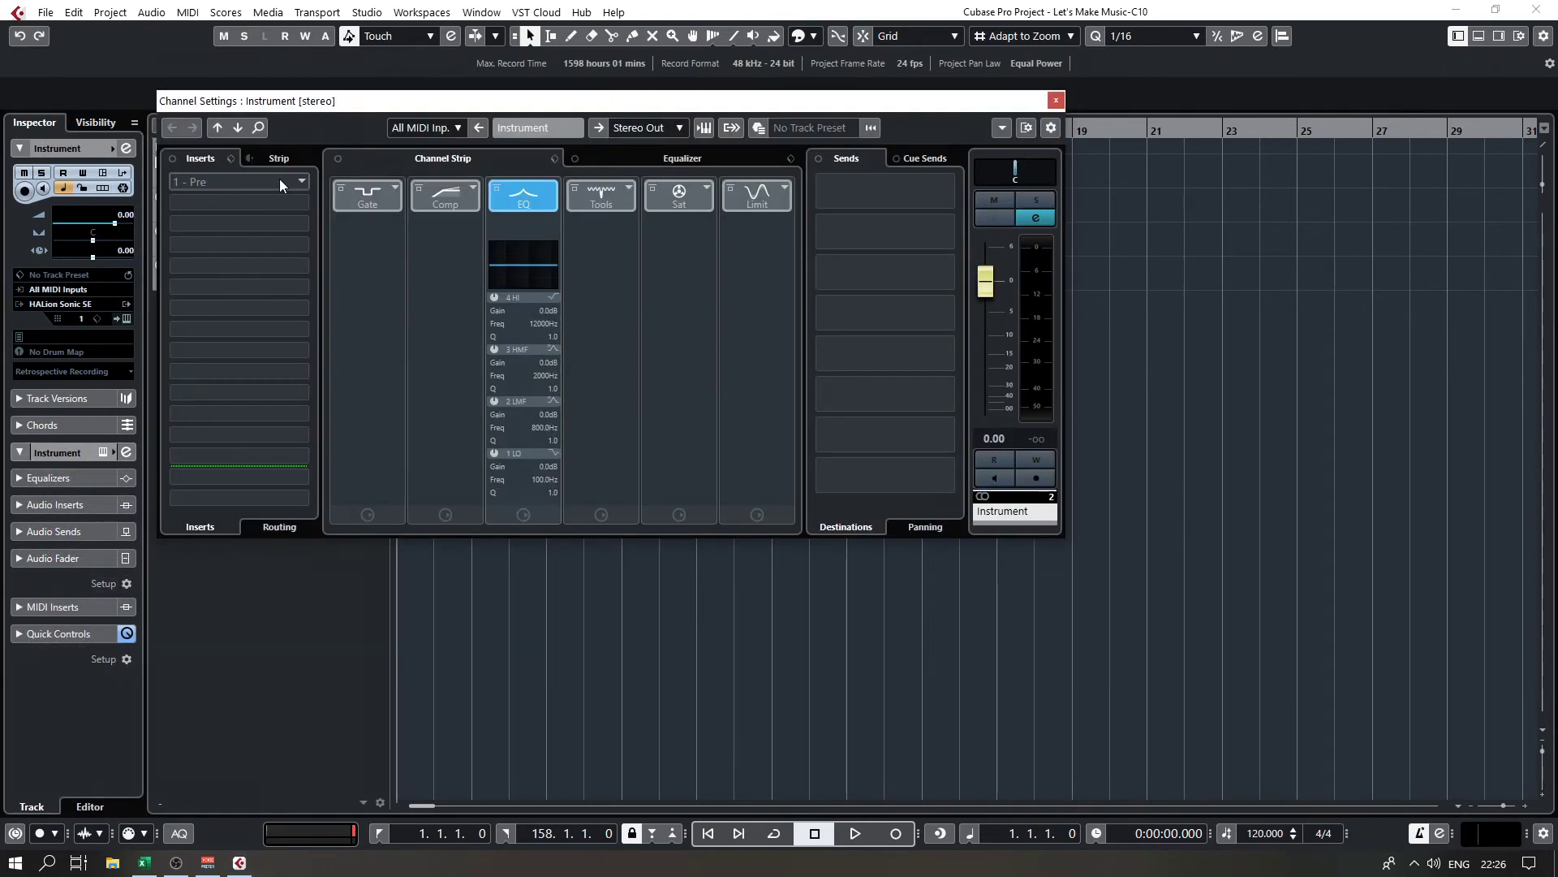
drag(364, 102, 773, 227)
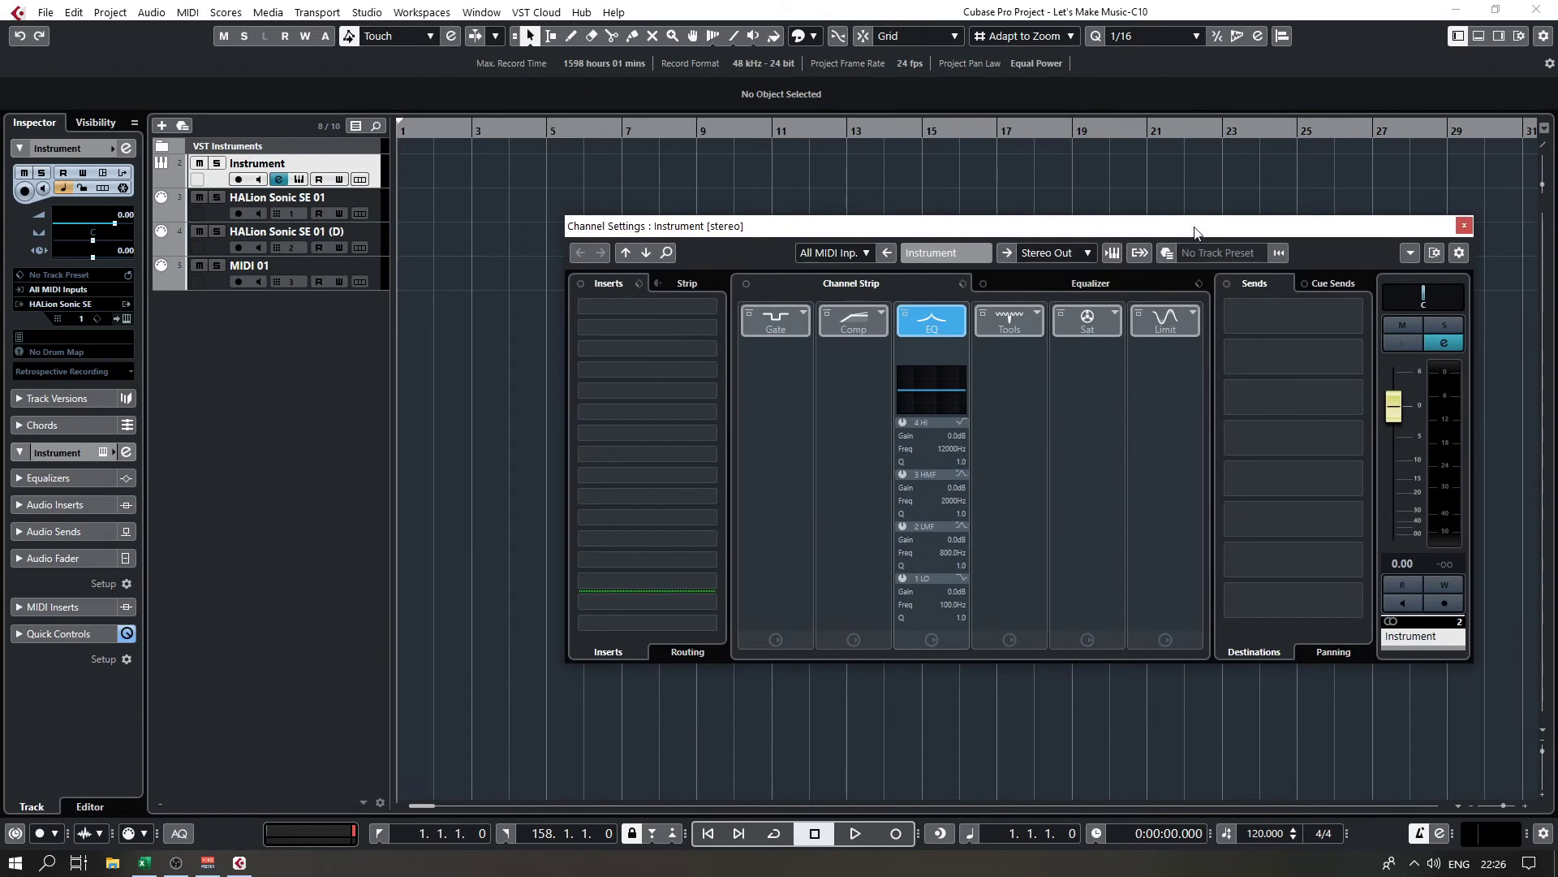
click(712, 307)
click(1057, 229)
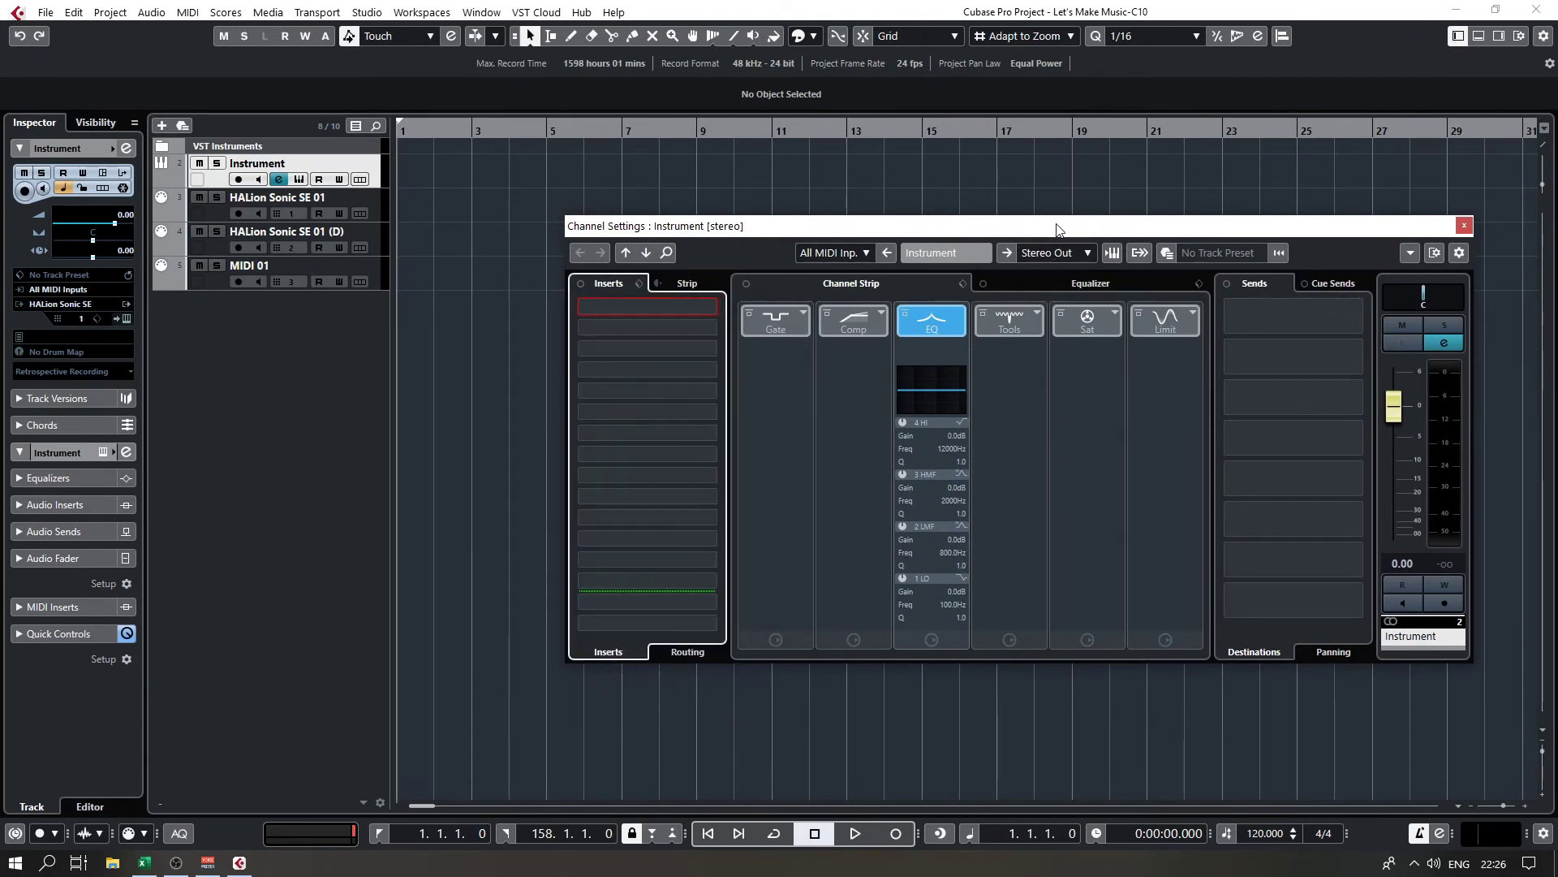
Step: Examine the MIDI insert and send effect choices in the HALion Sonic SE 01 track's Channel Settings
click(215, 215)
click(716, 309)
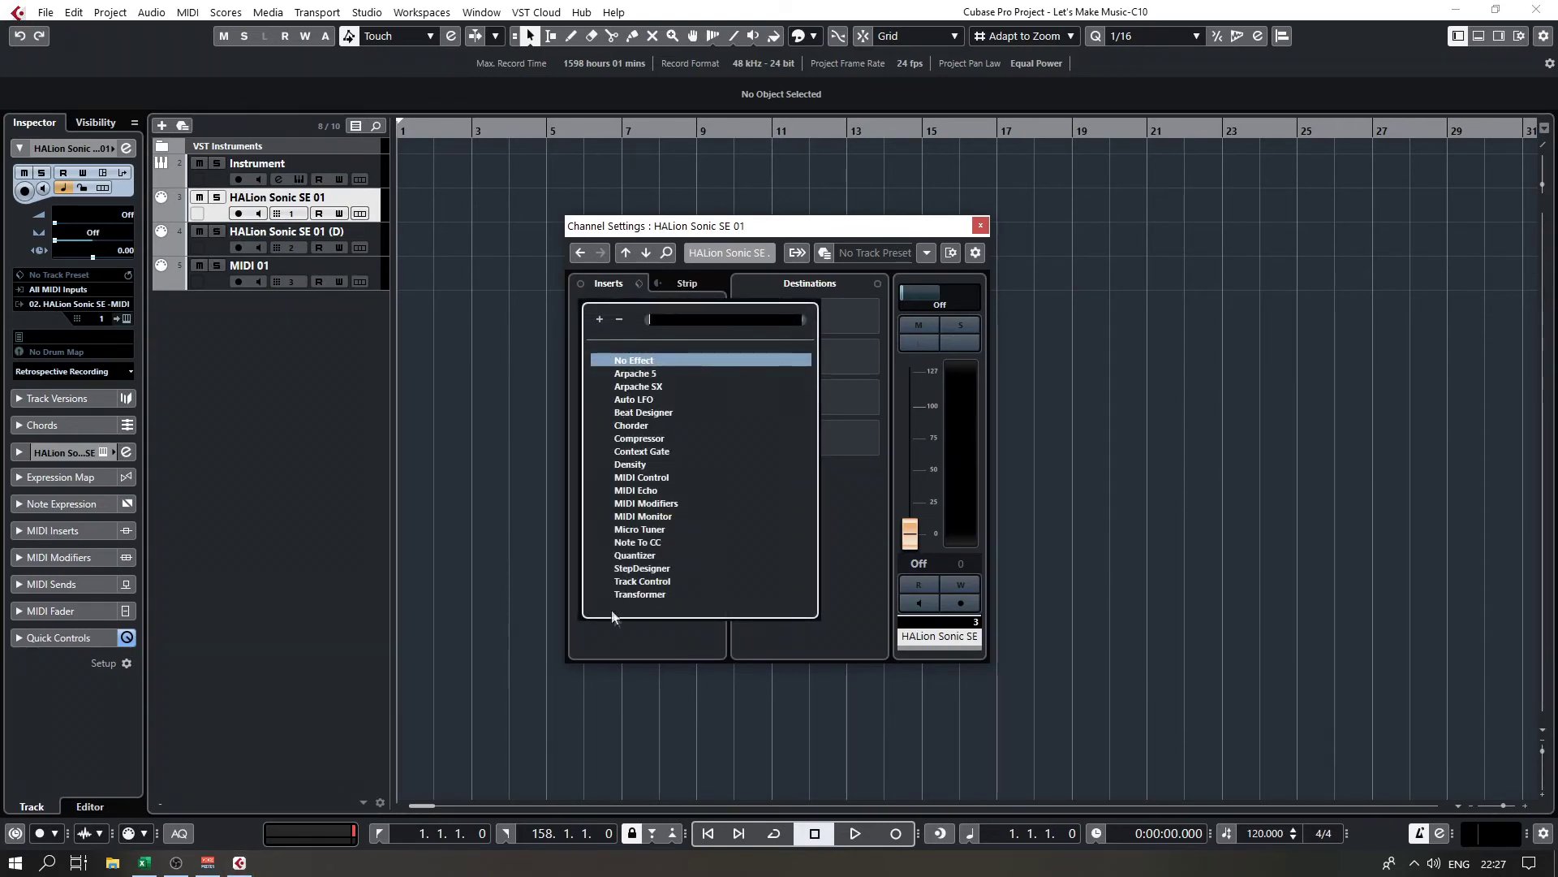
click(911, 231)
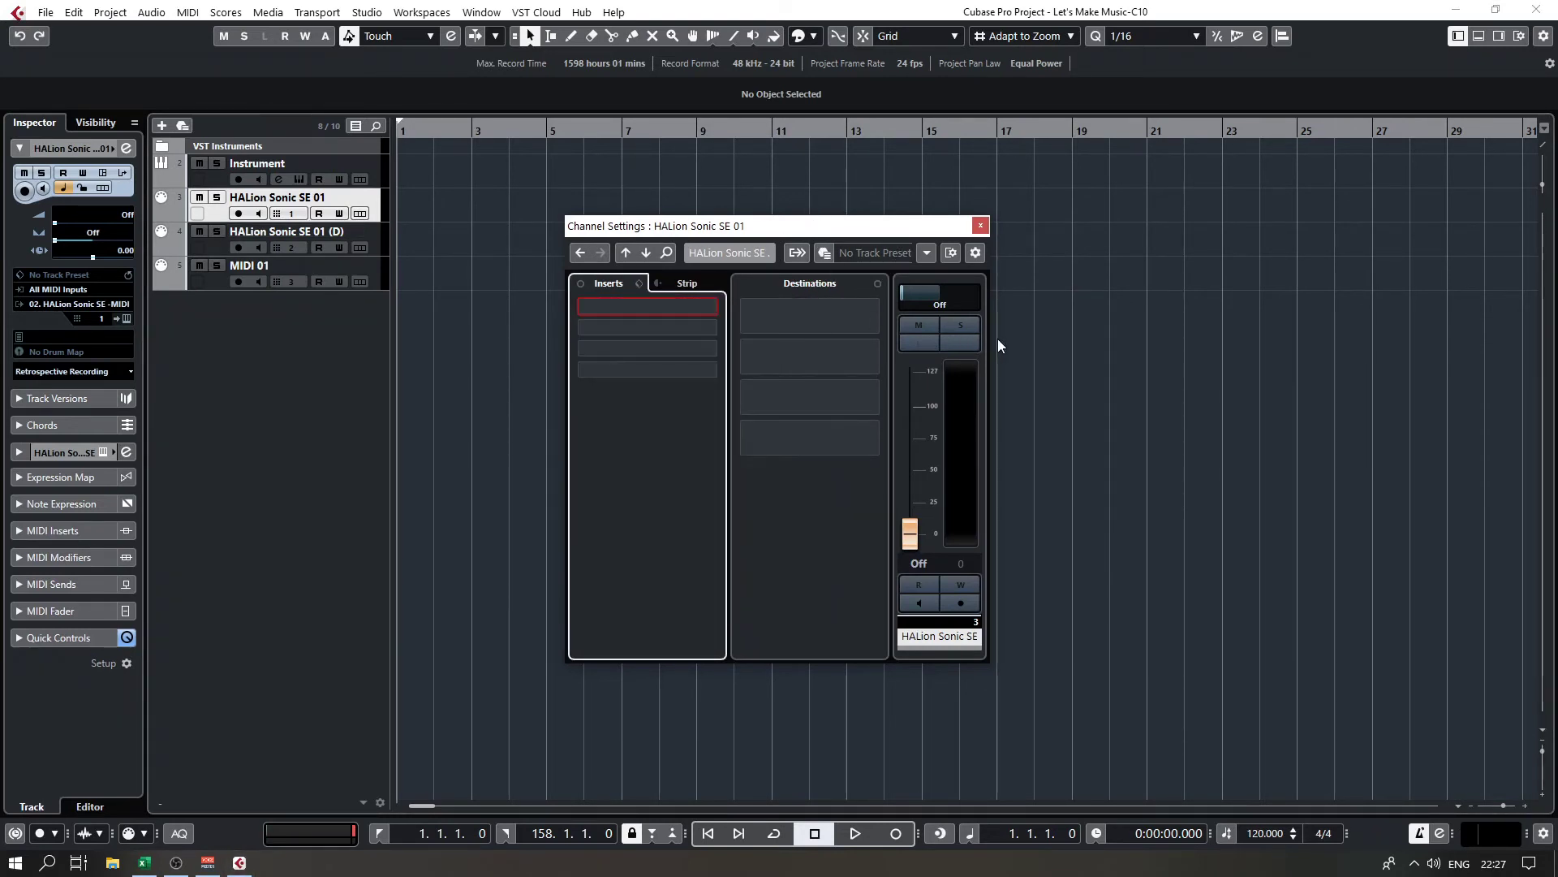
click(875, 305)
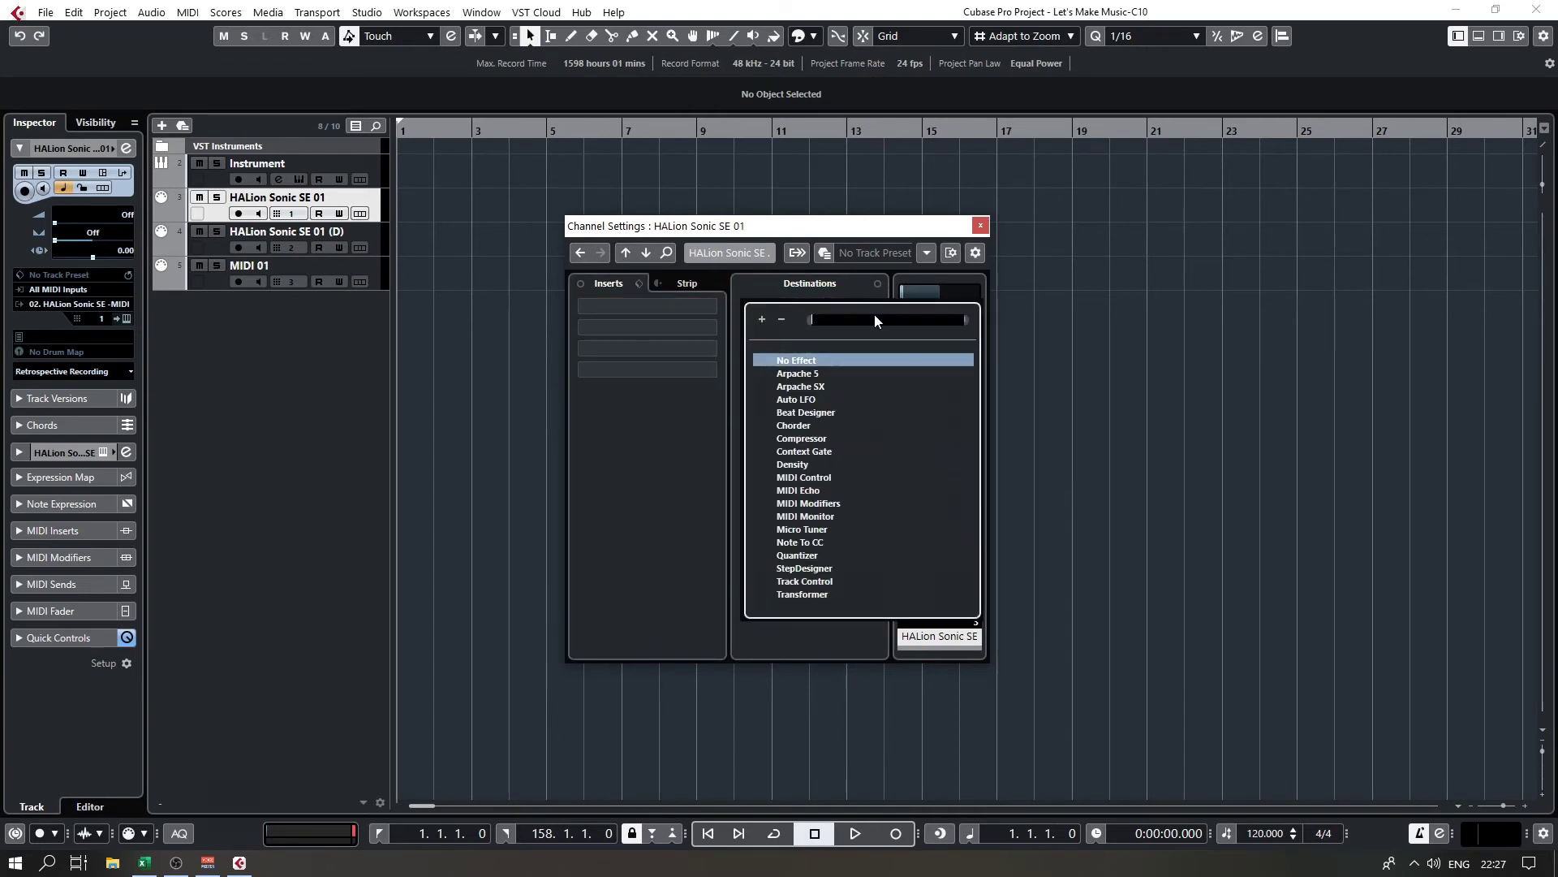
click(831, 268)
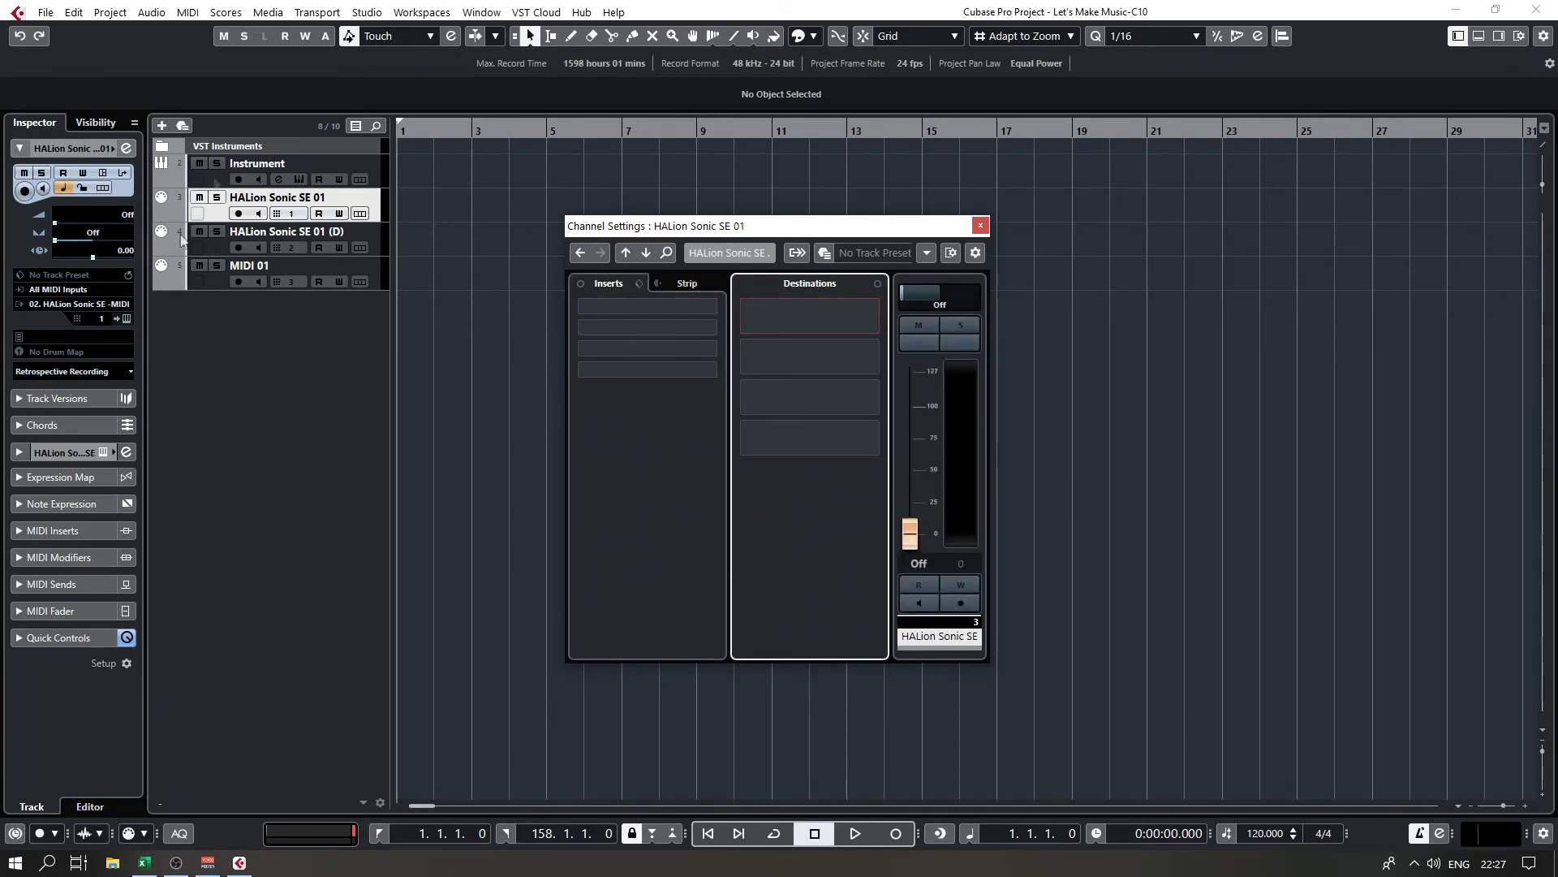
Step: Return to the Instrument track's Channel Settings and check its audio send slots and insert effect categories for comparison
click(215, 183)
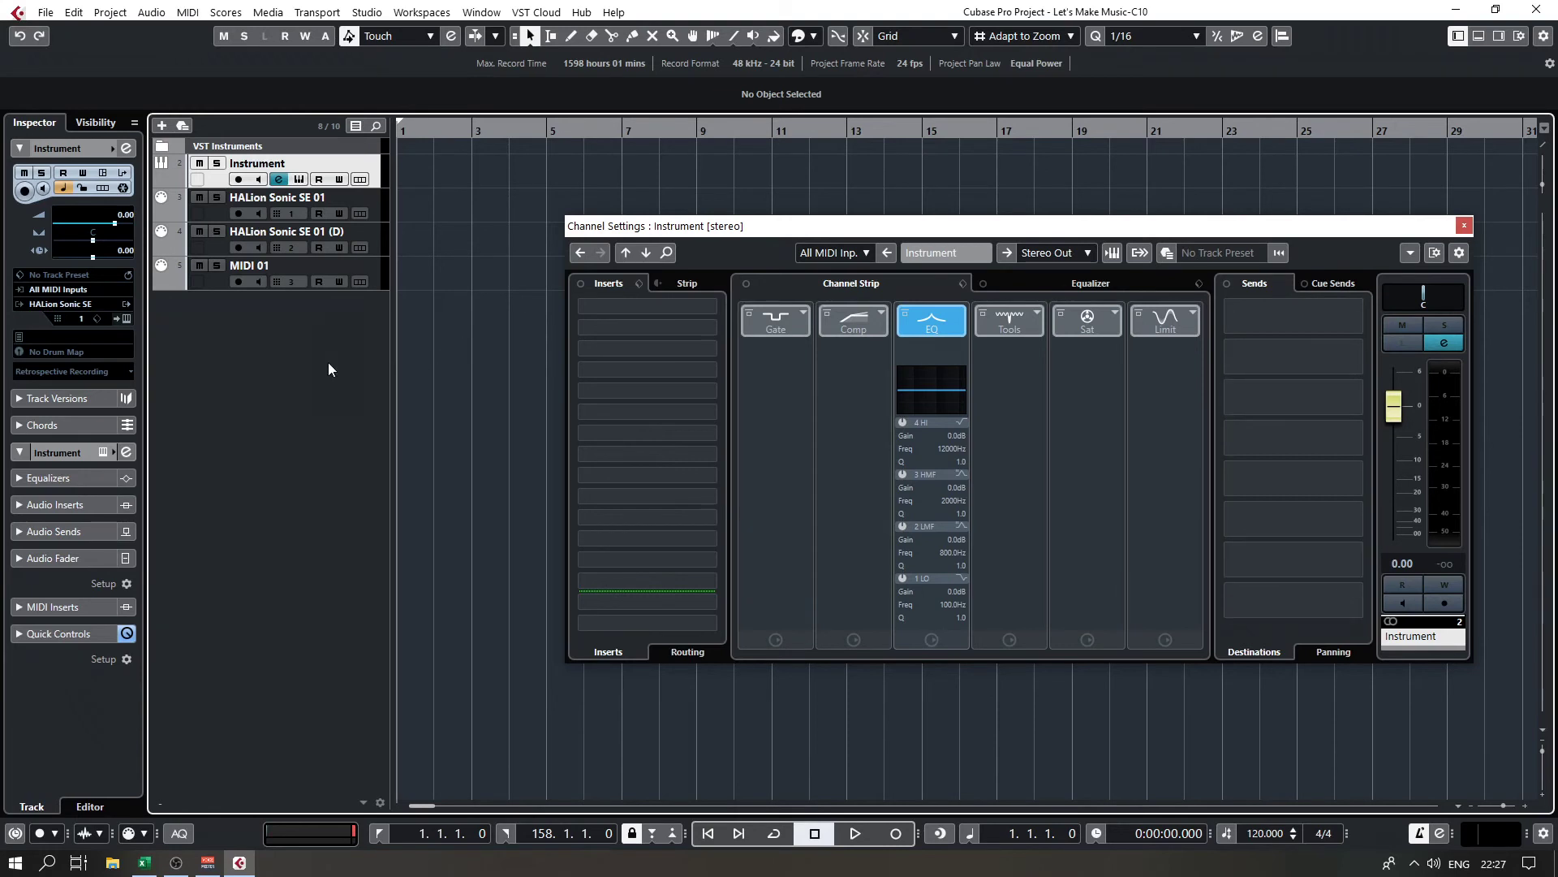
click(1297, 316)
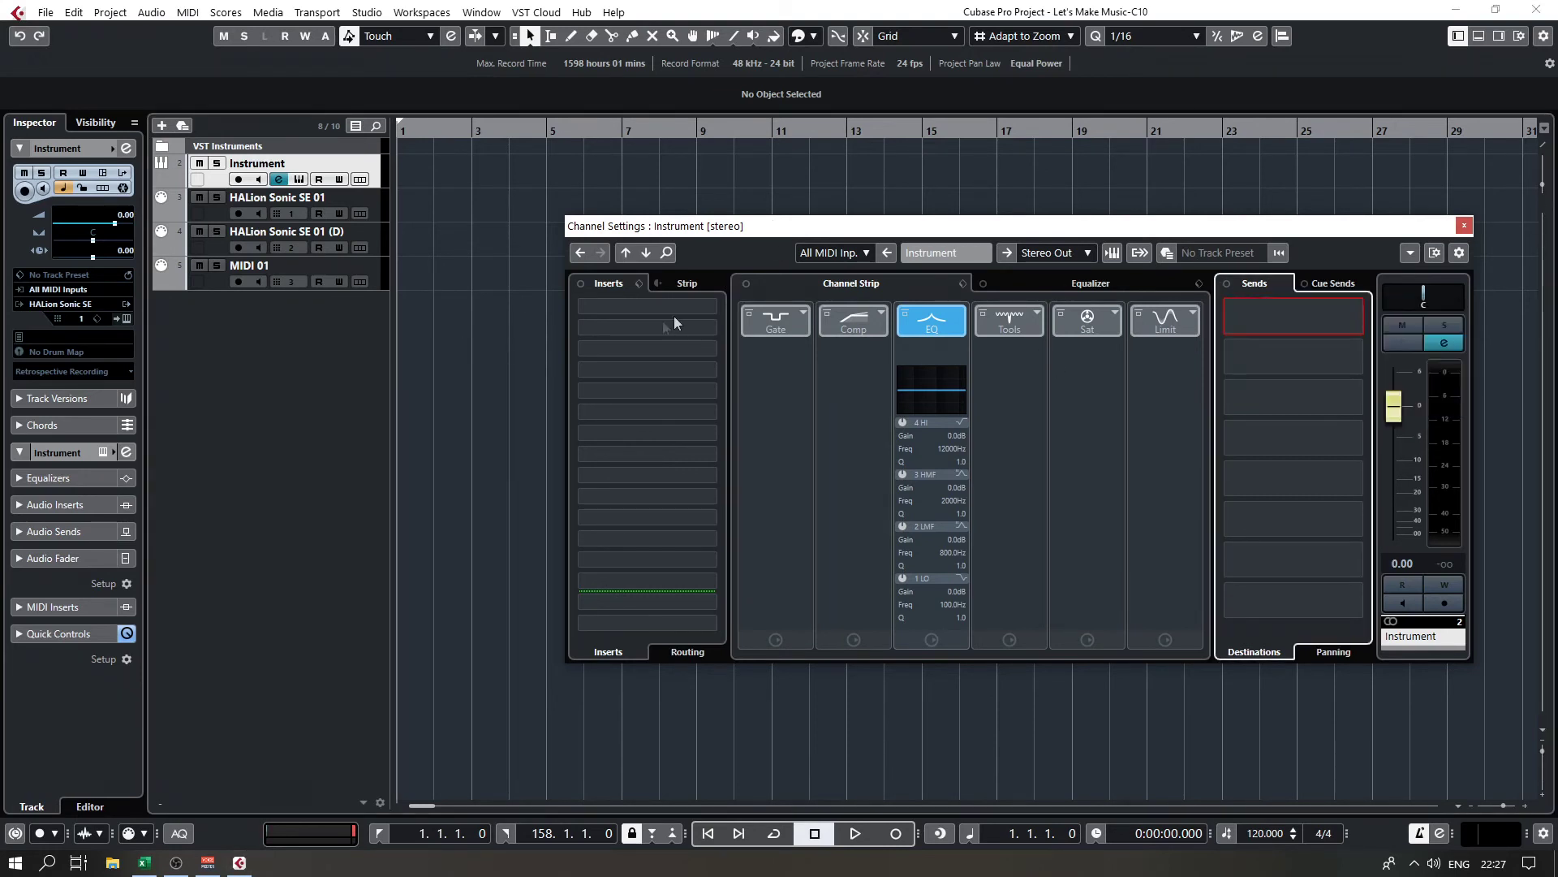
click(647, 306)
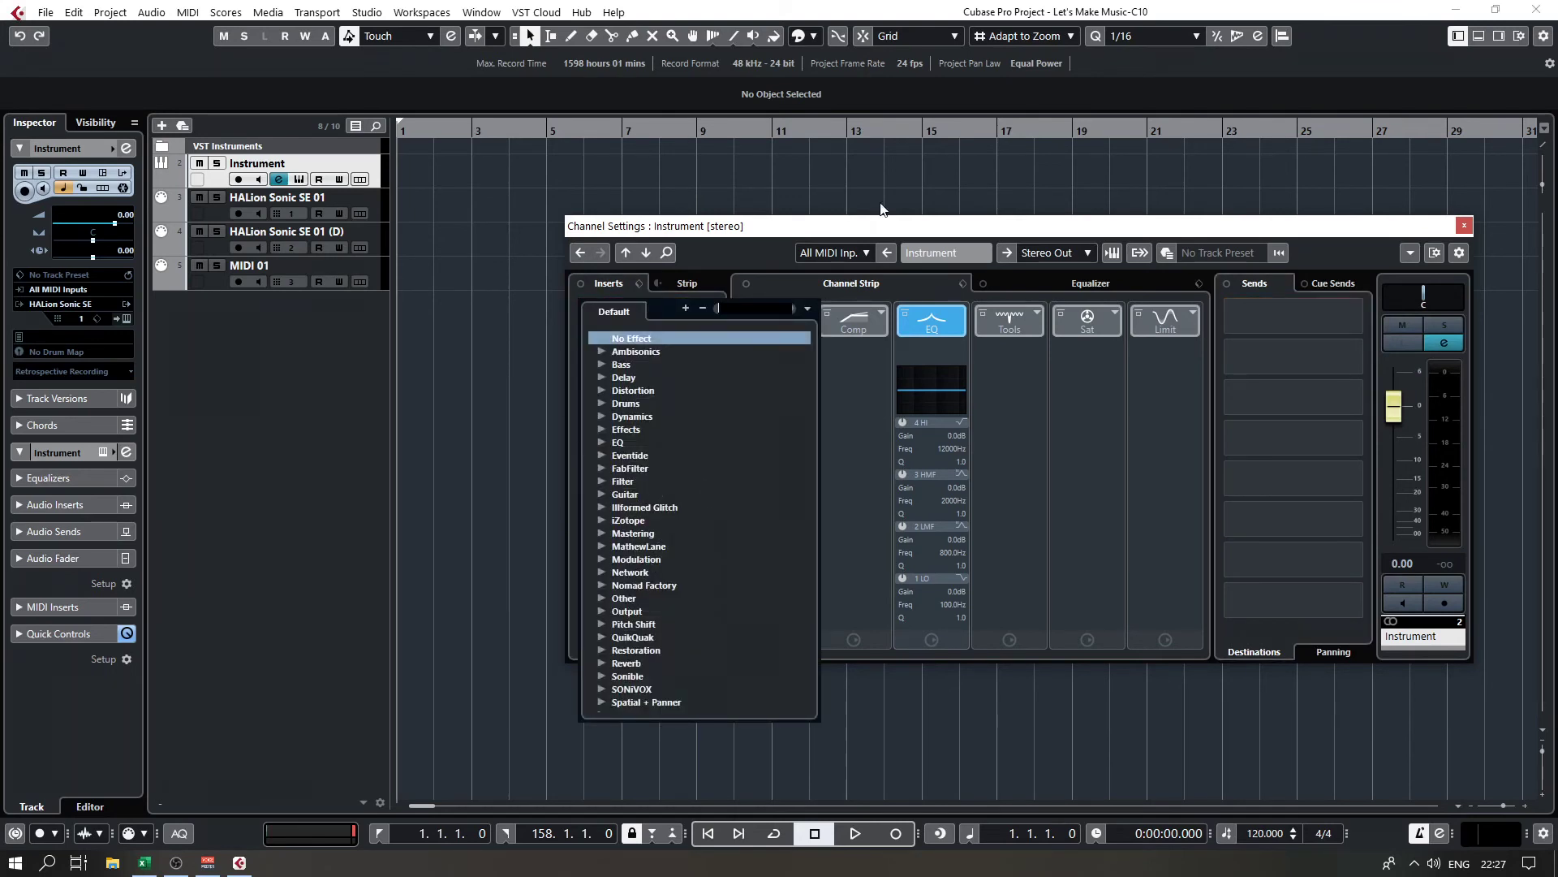
click(824, 228)
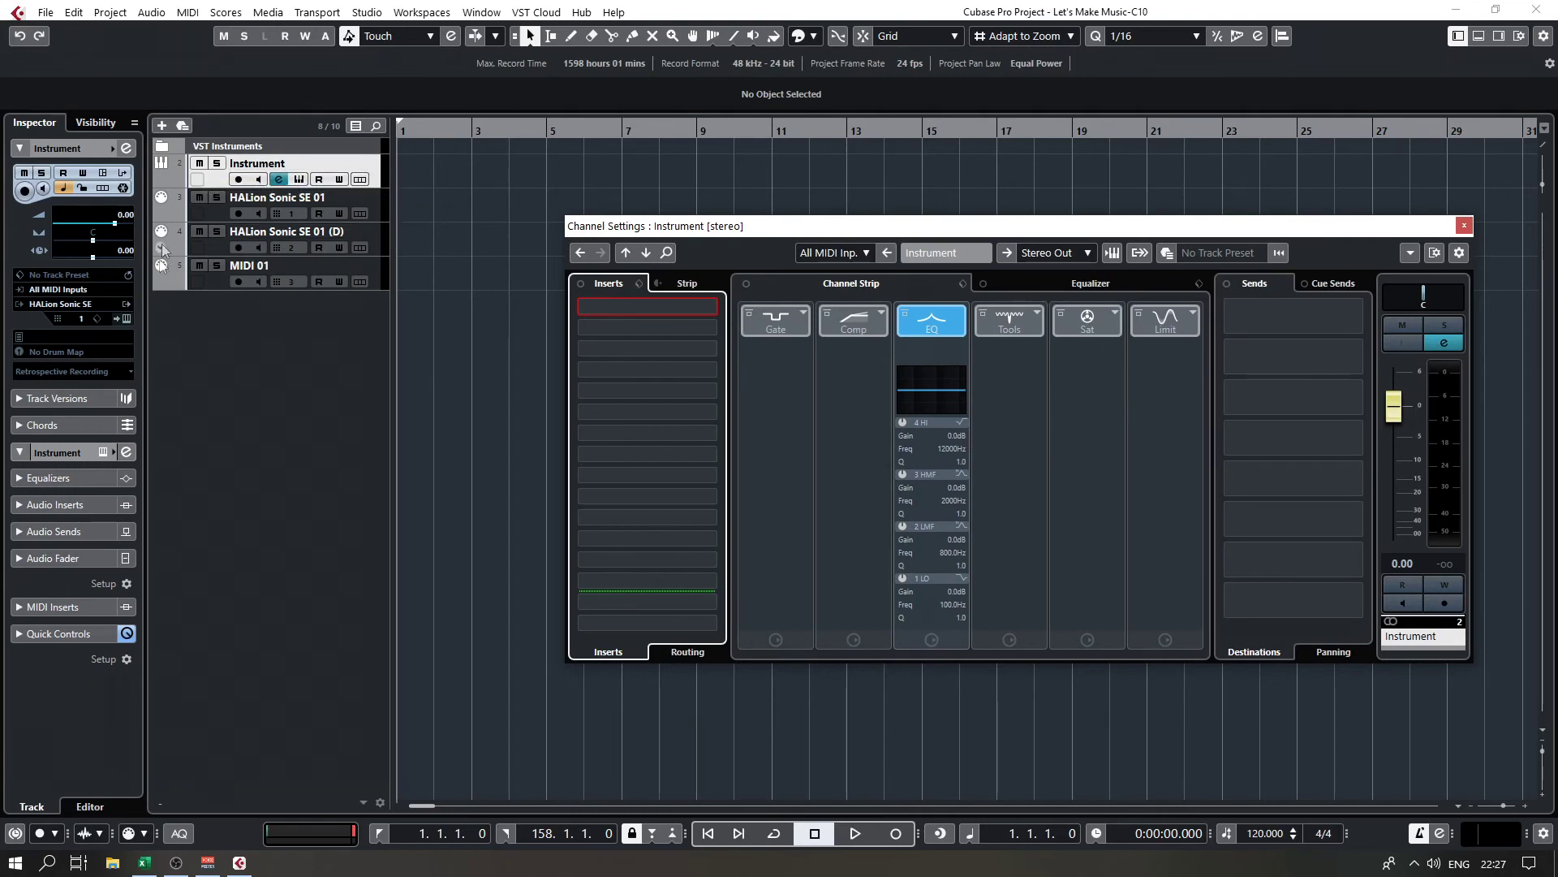
Step: Return to the HALion Sonic SE 01 track's Channel Settings, check its MIDI insert effect choices, and close the window
click(207, 218)
click(704, 308)
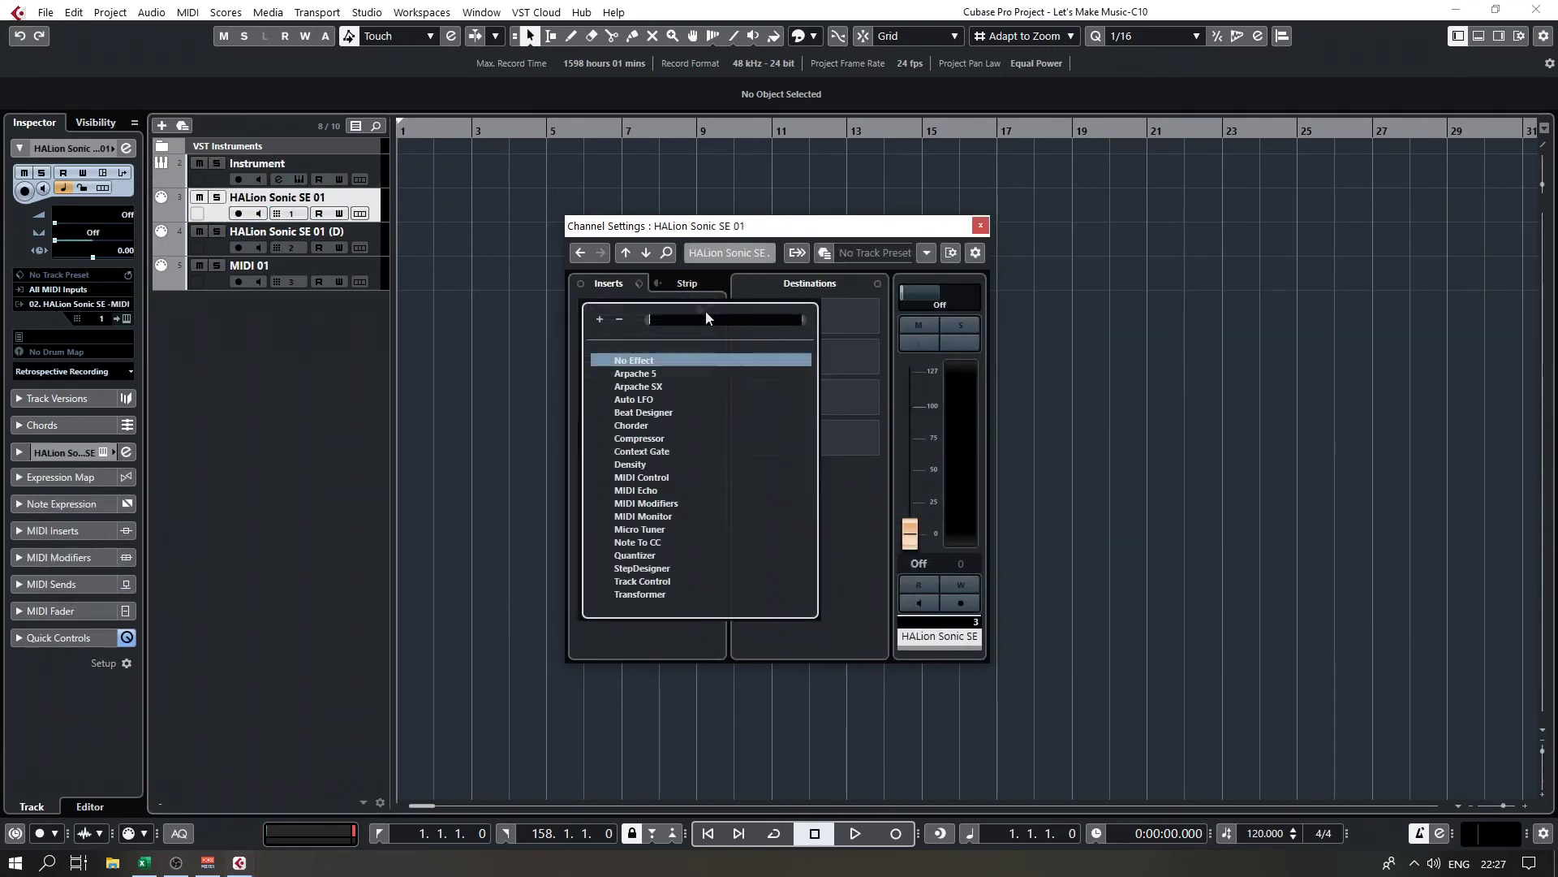
click(784, 236)
click(976, 229)
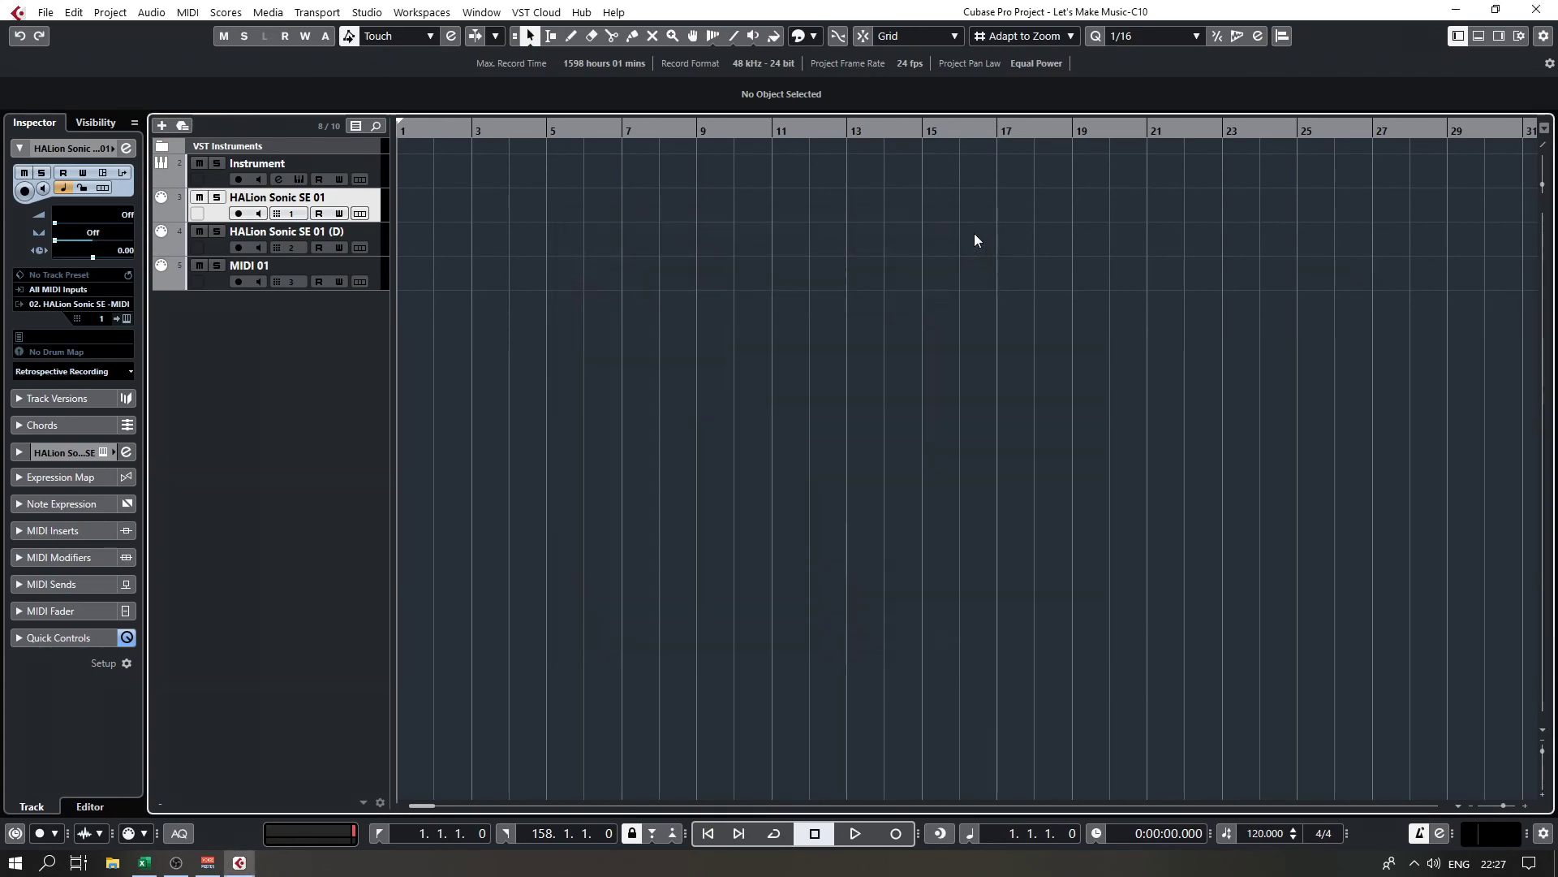
Step: Open the MixConsole and compare the Instrument channel with the HALion Sonic SE rack instrument's main output channel
key(F3)
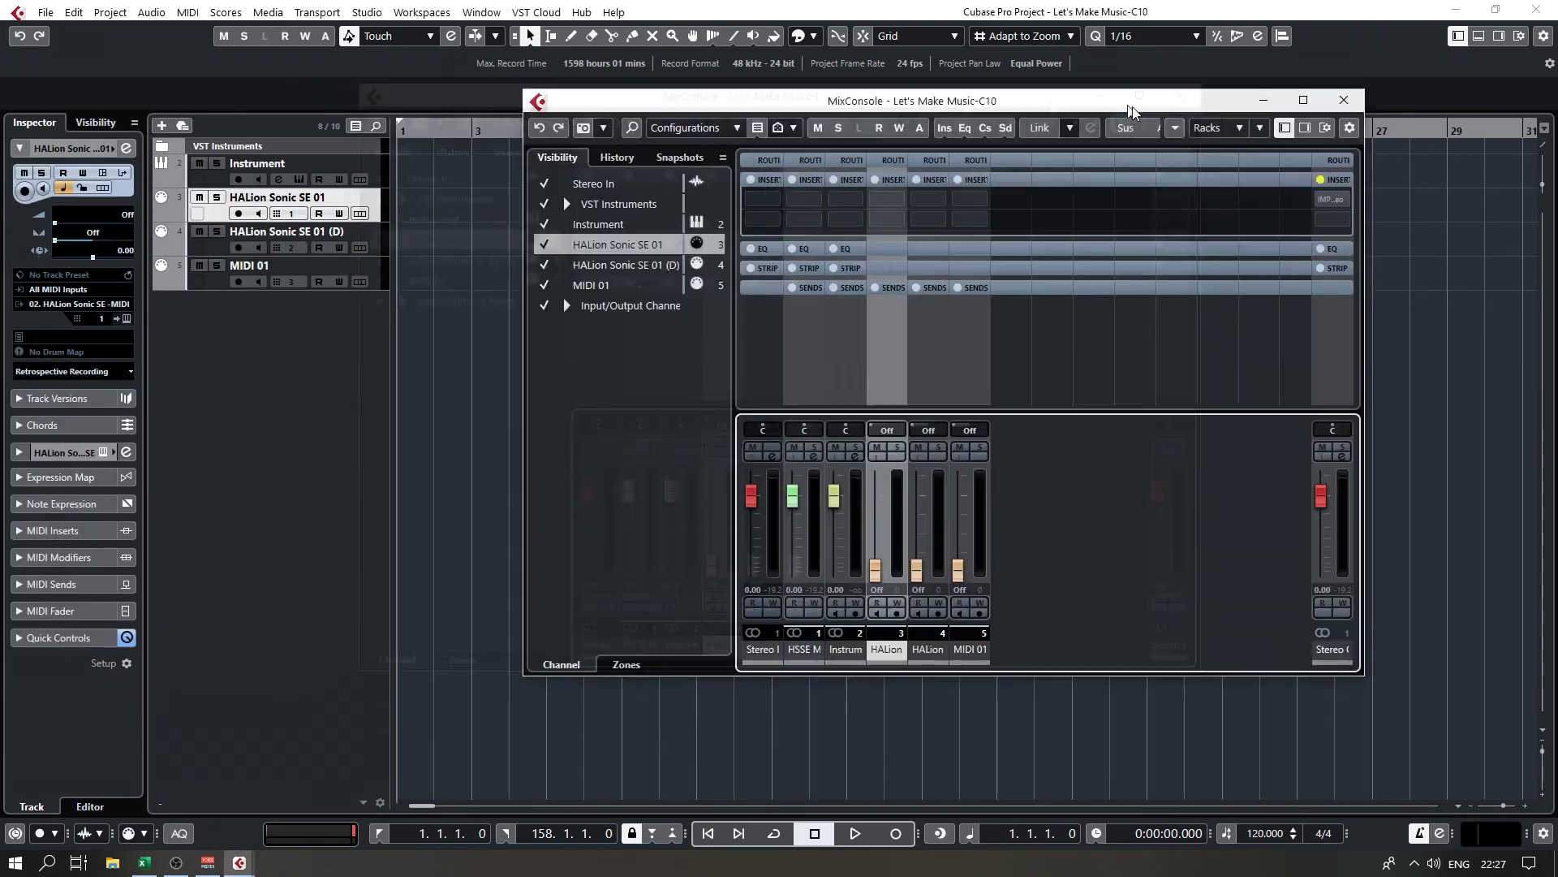
click(852, 649)
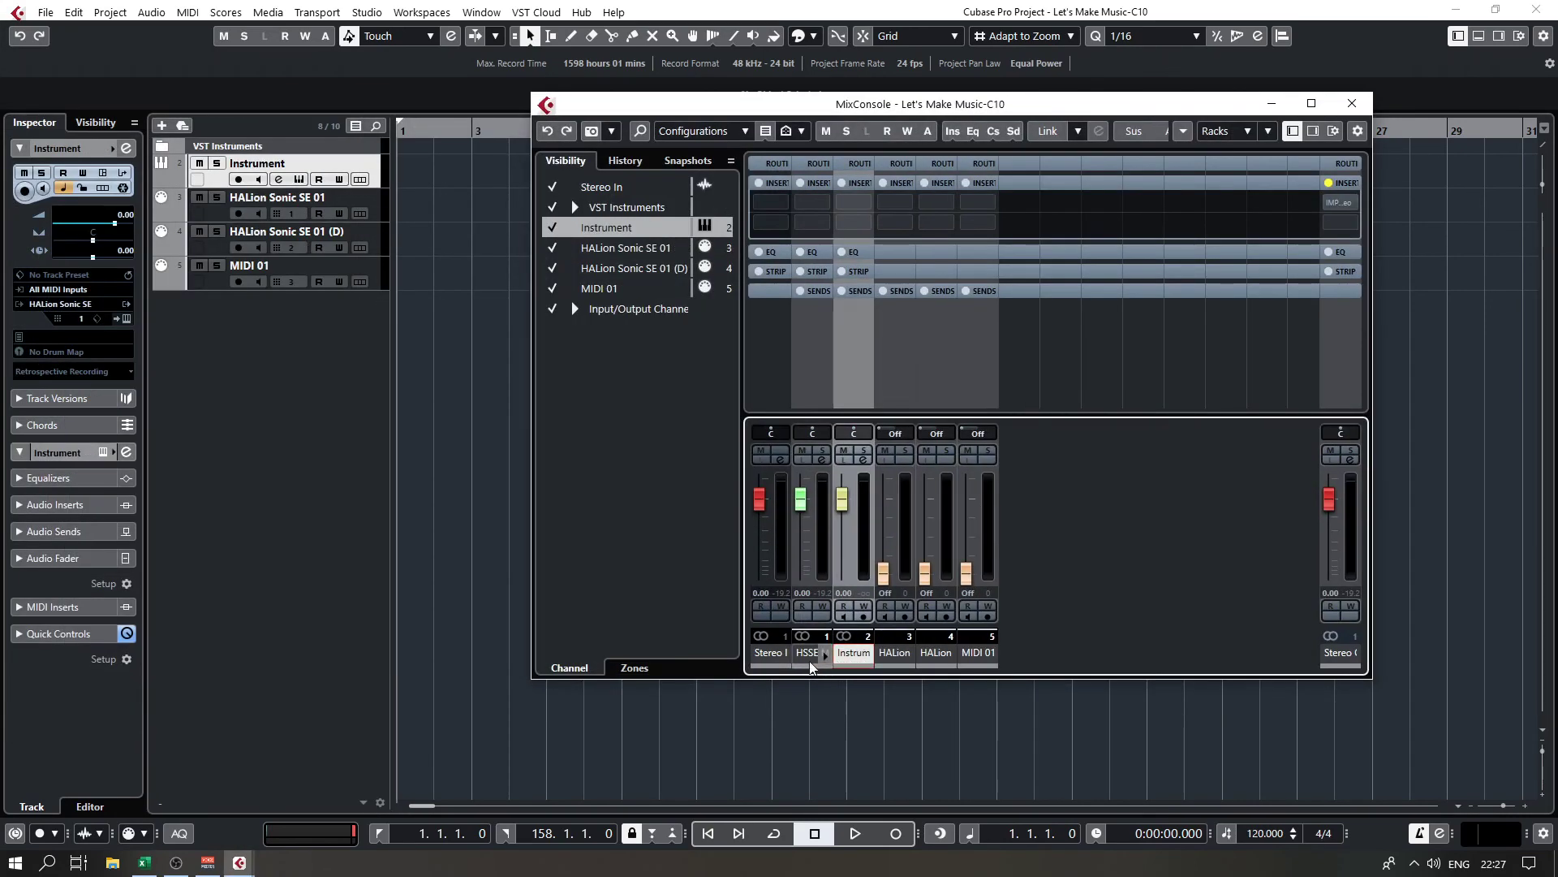
click(810, 661)
click(846, 658)
click(812, 554)
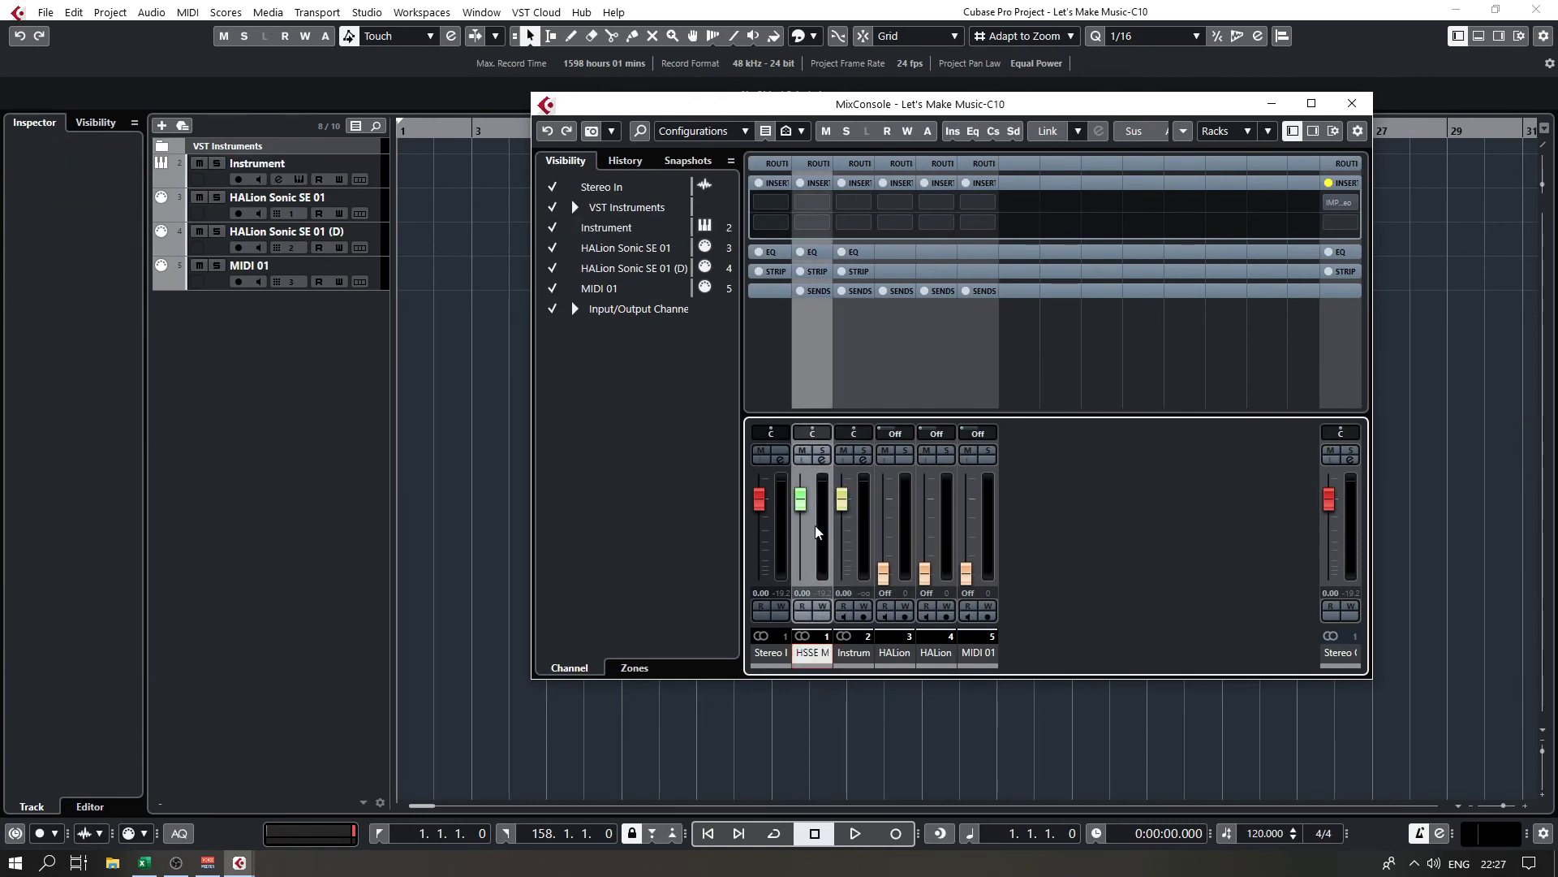
Step: Set the volume faders of the three MIDI channels to 100 in the MixConsole, and close the mixer
click(895, 656)
shift+click(975, 657)
ctrl+click(884, 576)
ctrl+click(925, 575)
ctrl+click(966, 577)
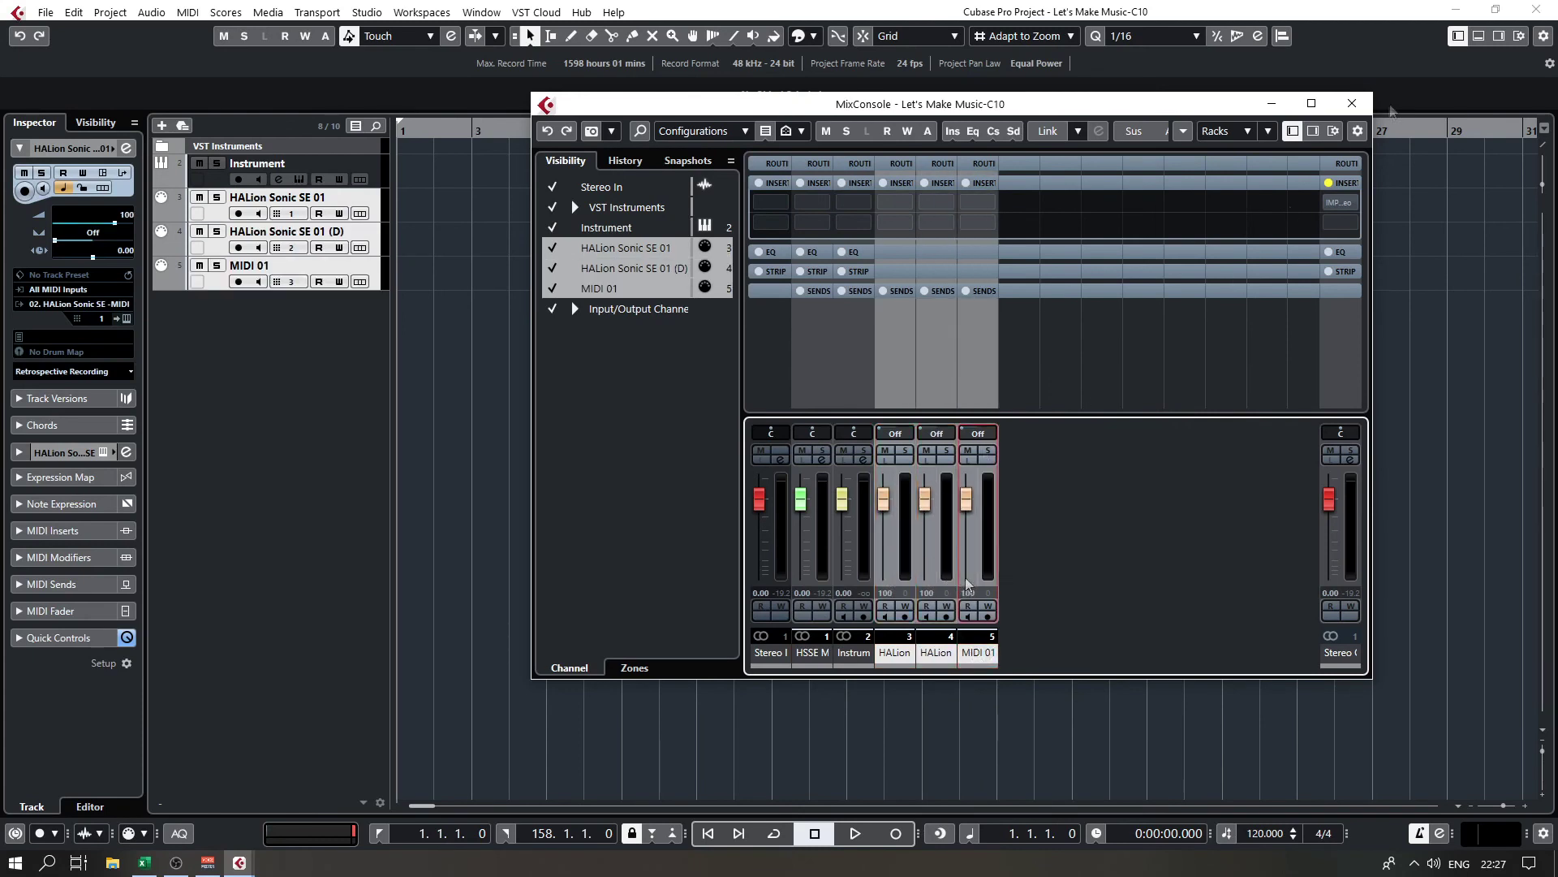
click(1351, 103)
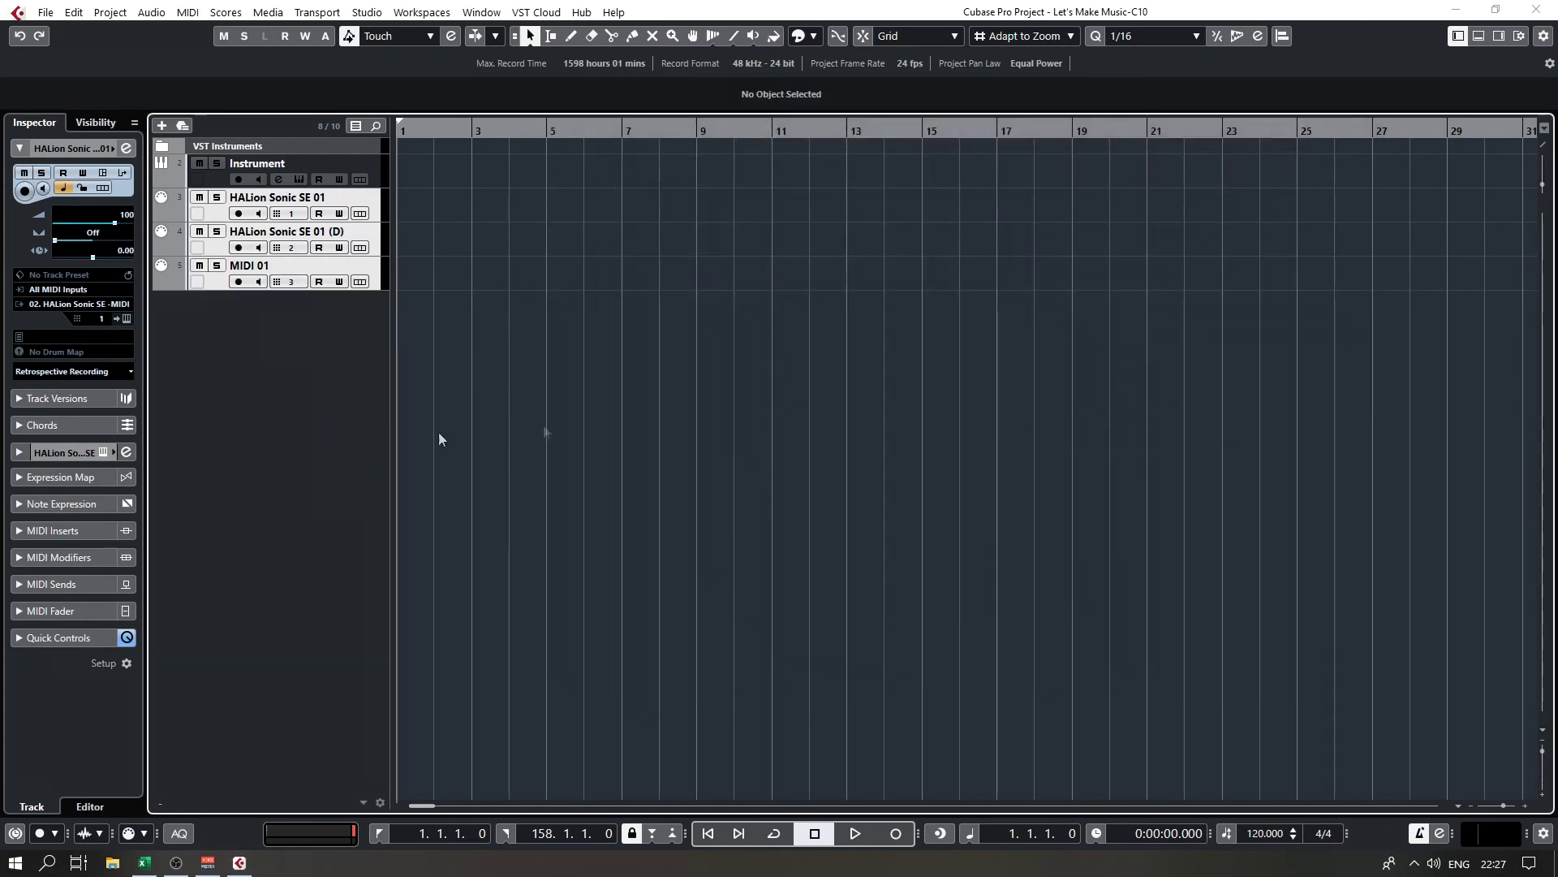
Step: Remove the Instrument track and the three MIDI tracks, keeping only the VST Instruments folder
click(208, 186)
right_click(216, 183)
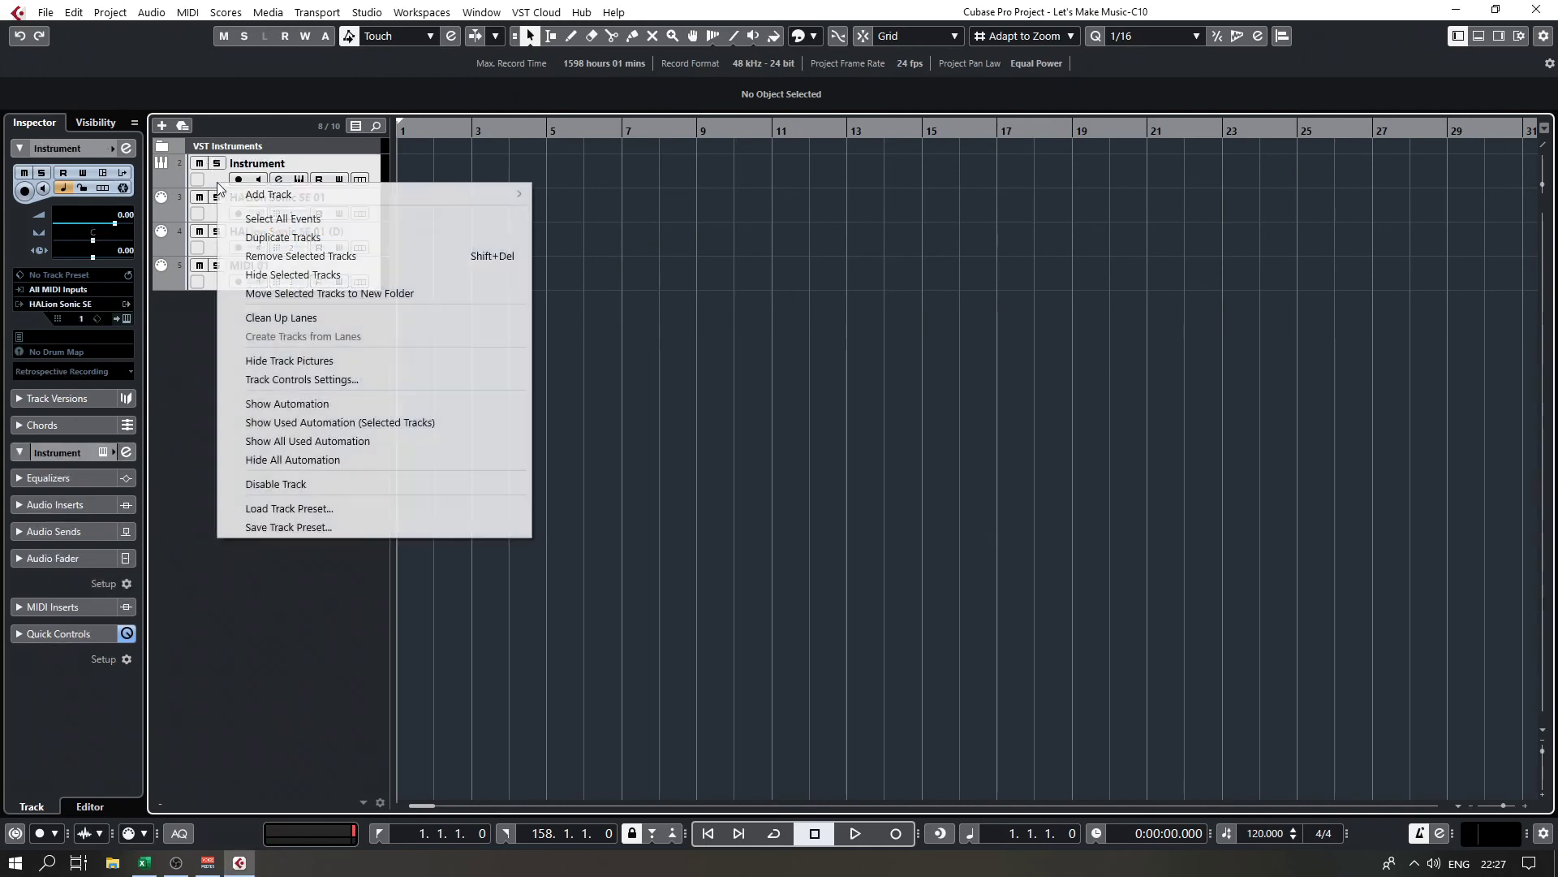
click(293, 258)
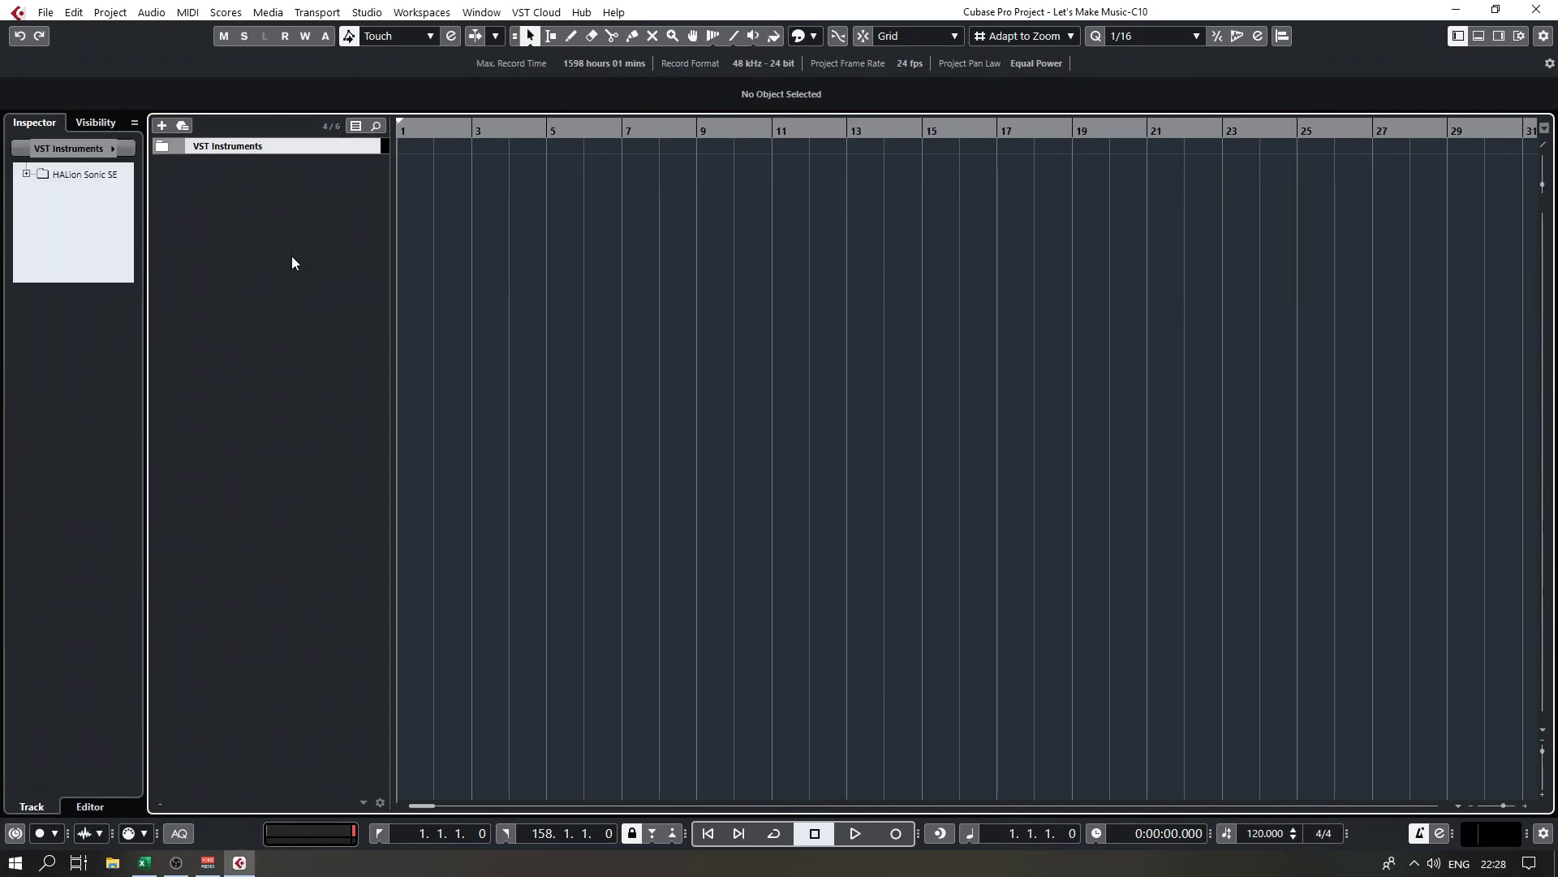